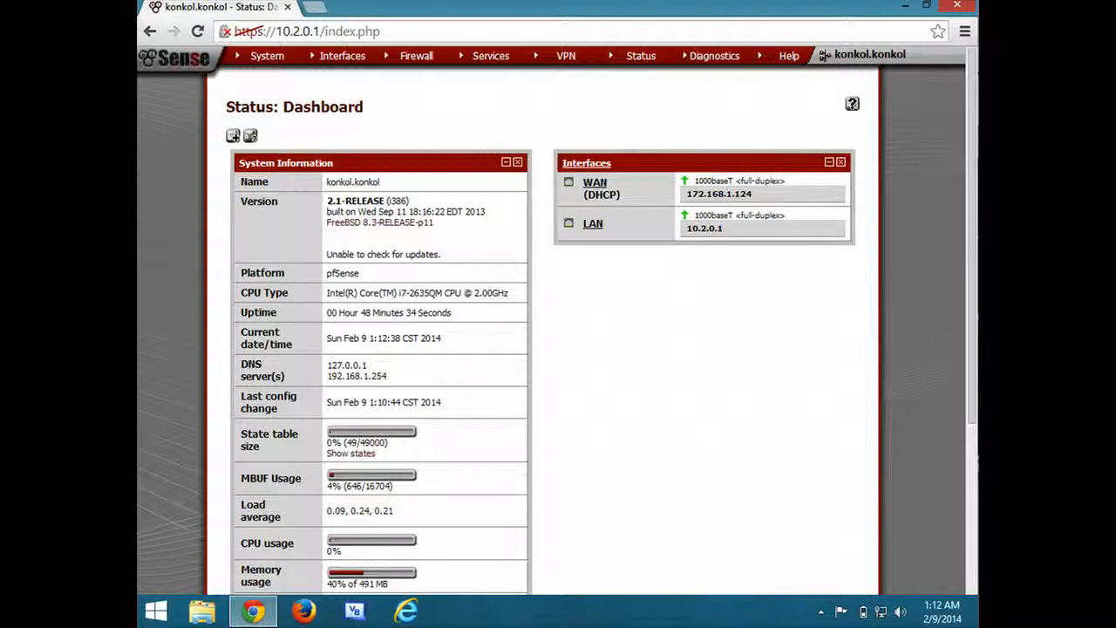
Open the package manager and view the lists of installed and available packages.
click(272, 57)
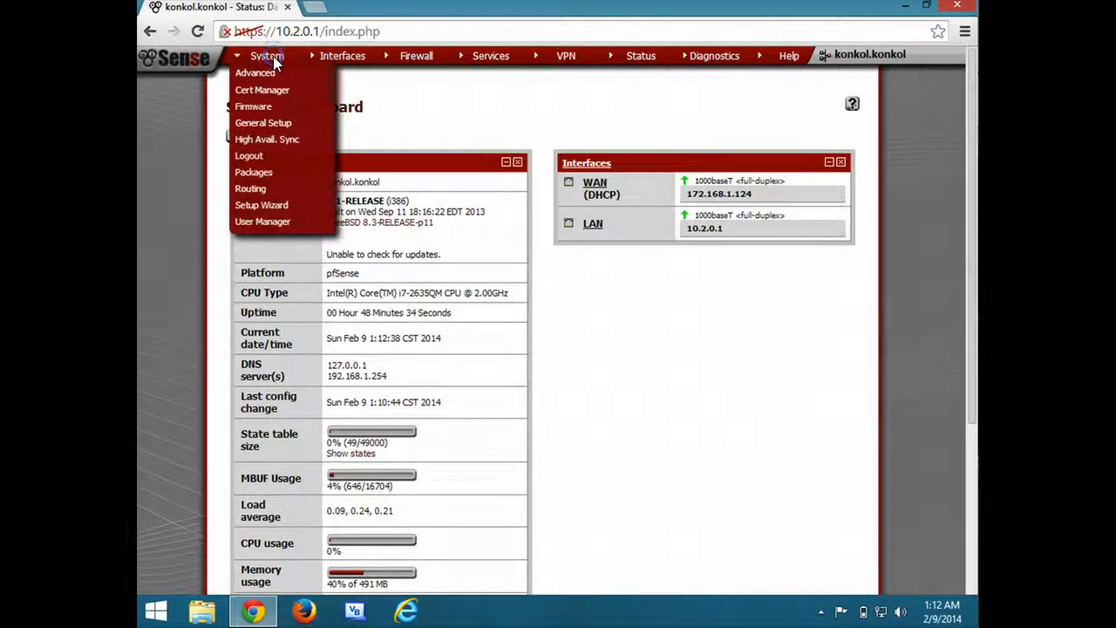
click(261, 173)
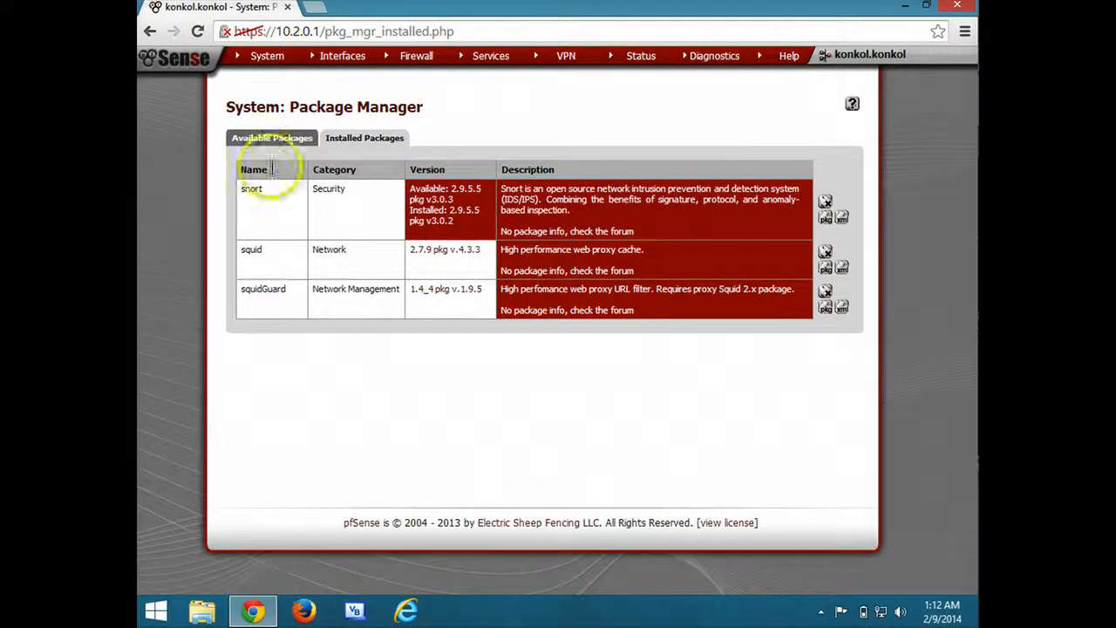
click(289, 142)
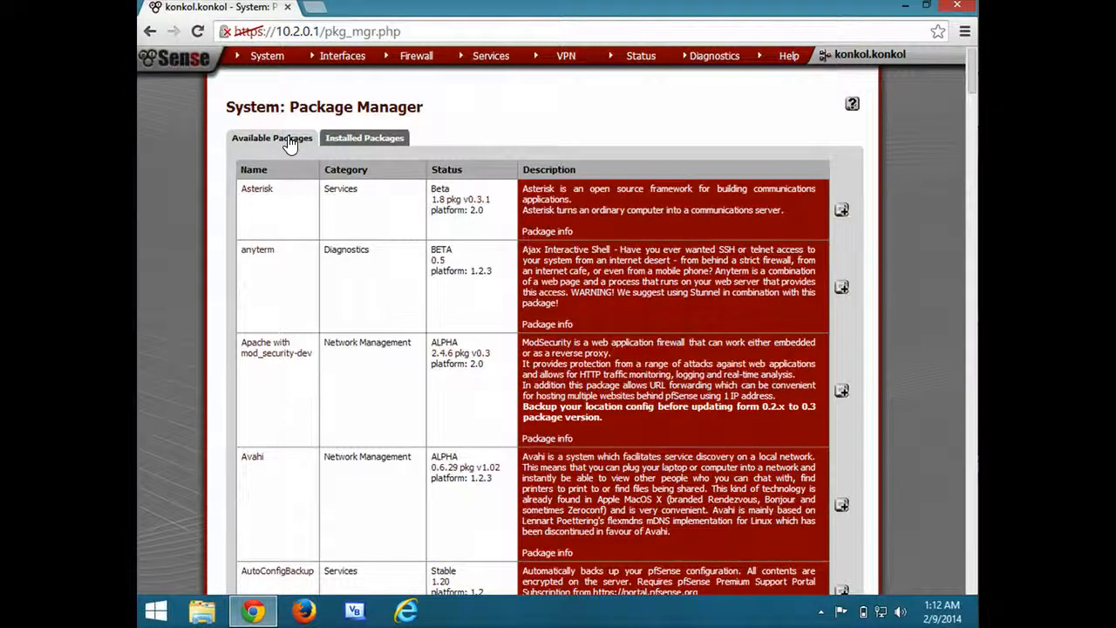
click(354, 140)
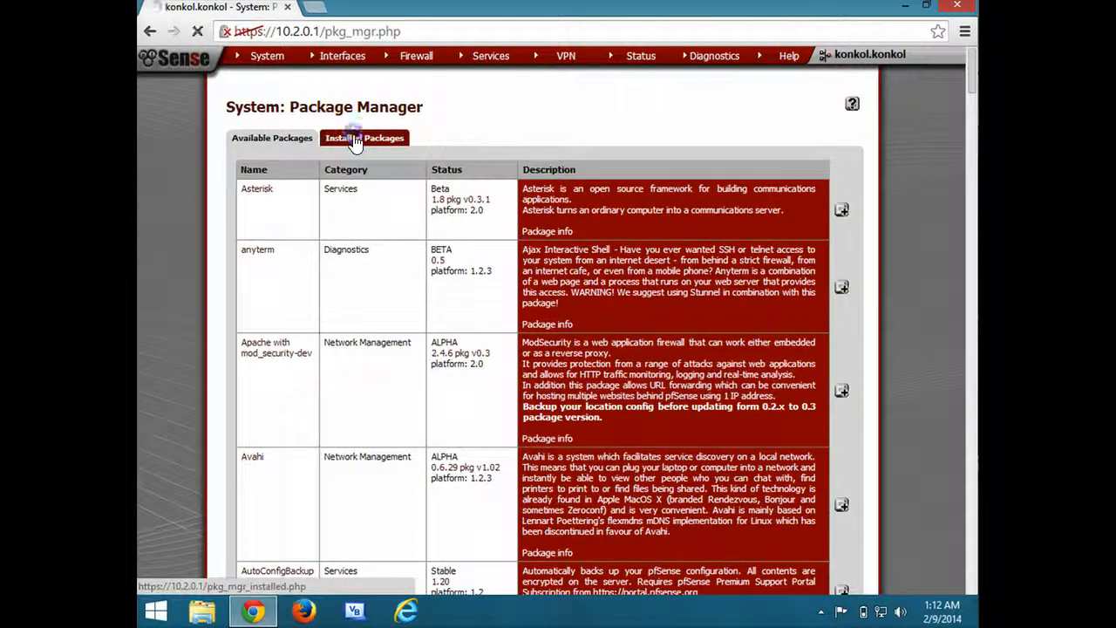
click(266, 143)
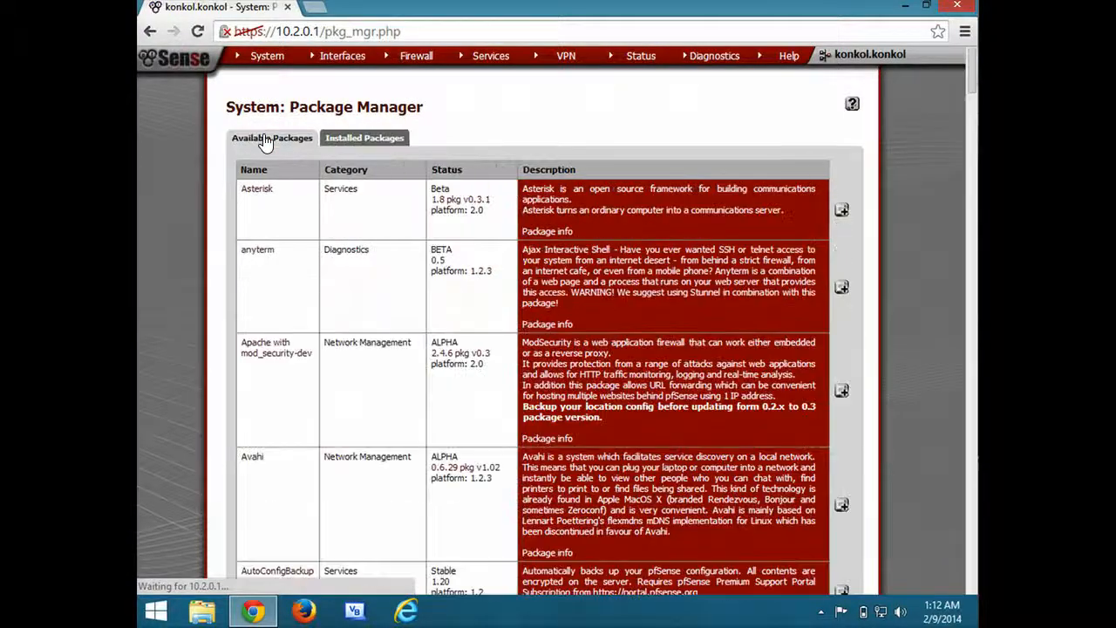
Look through the available packages for the squid and squidGuard entries and check the installed packages list.
scroll(504, 380, down, 20)
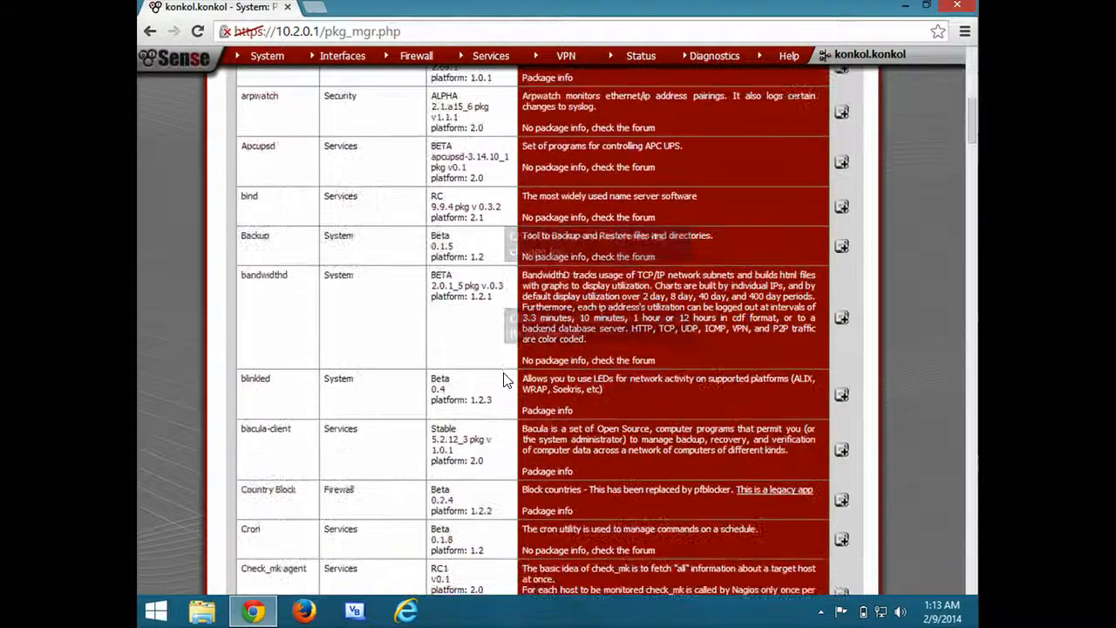
scroll(504, 379, down, 10)
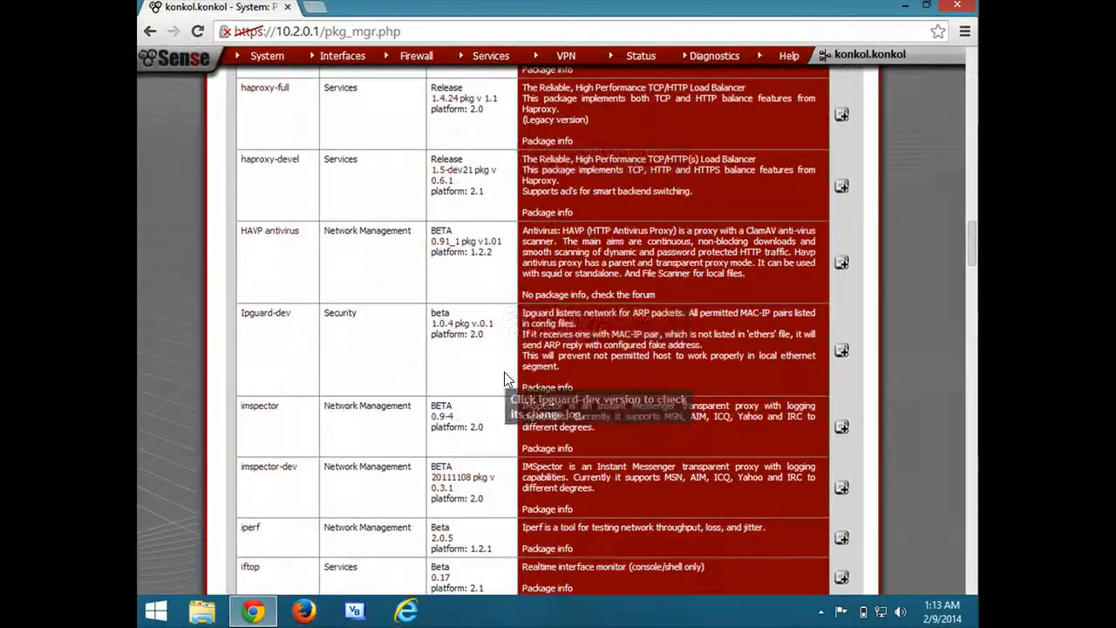
scroll(504, 379, down, 9)
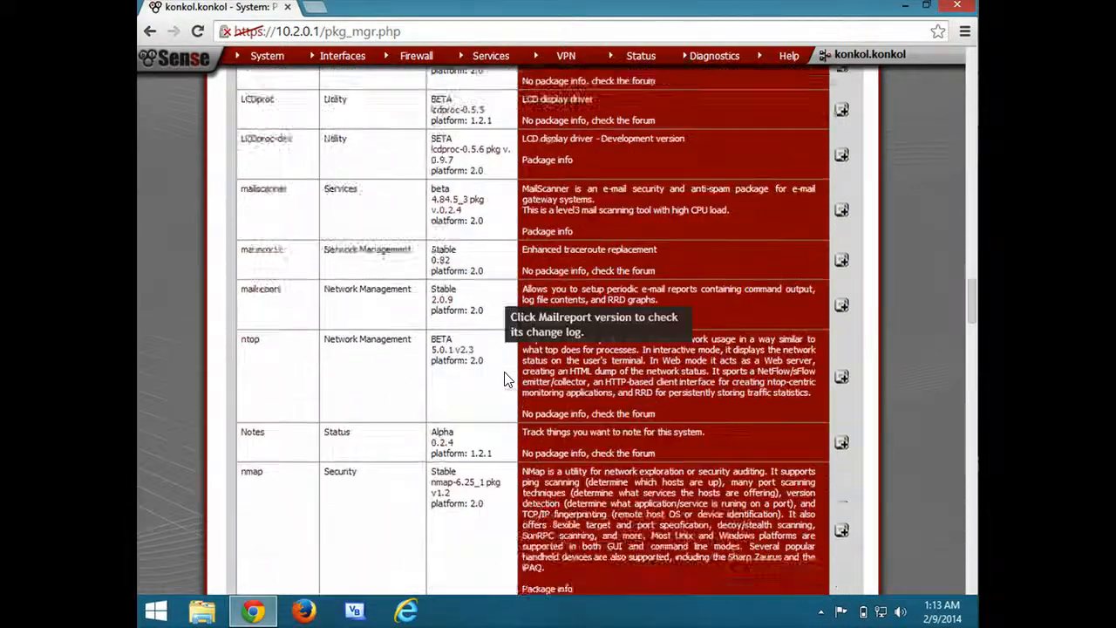
scroll(504, 379, down, 15)
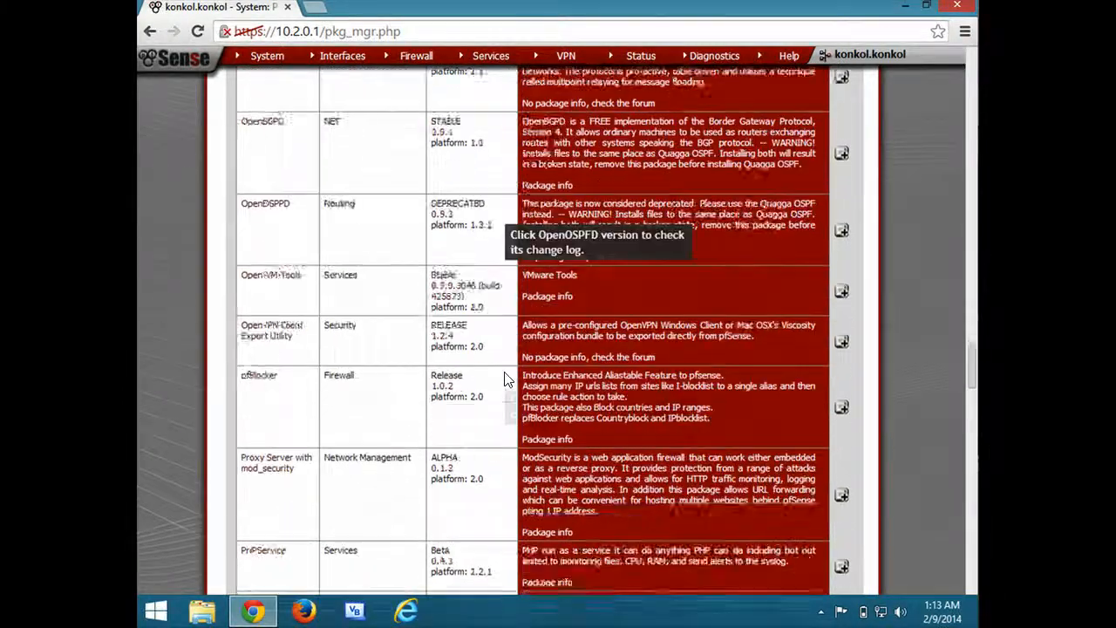
scroll(504, 380, down, 1)
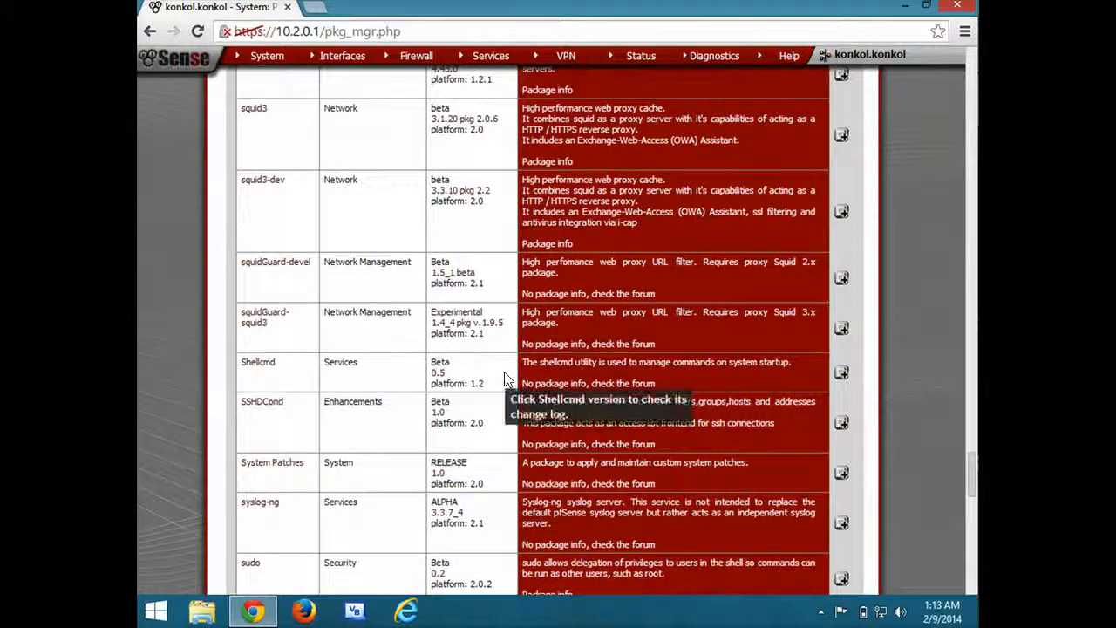
scroll(504, 379, up, 1)
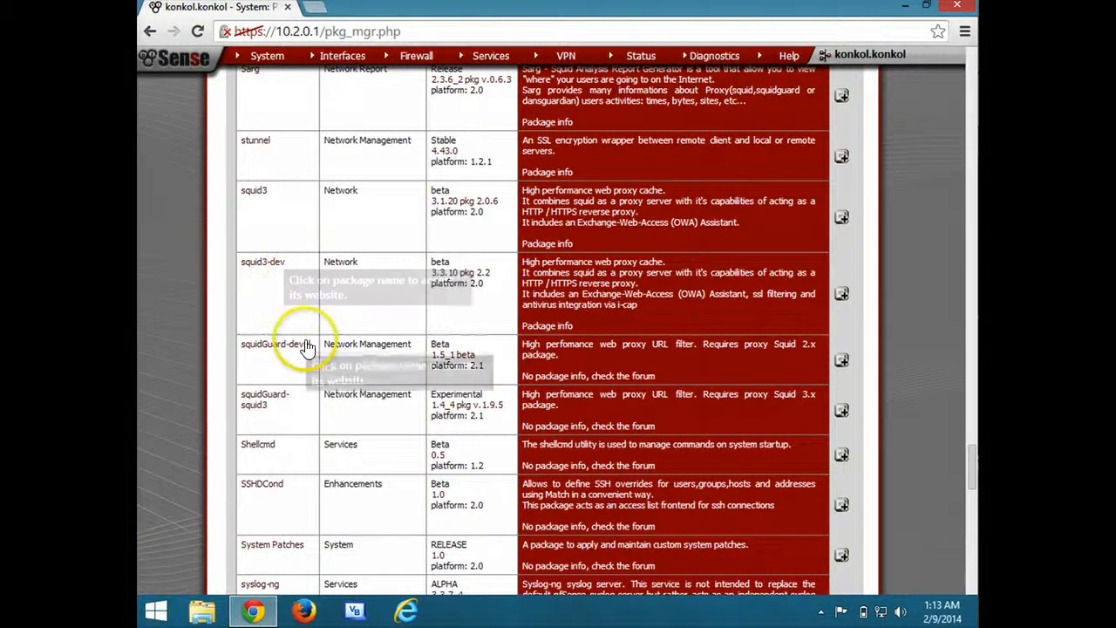
scroll(306, 227, up, 20)
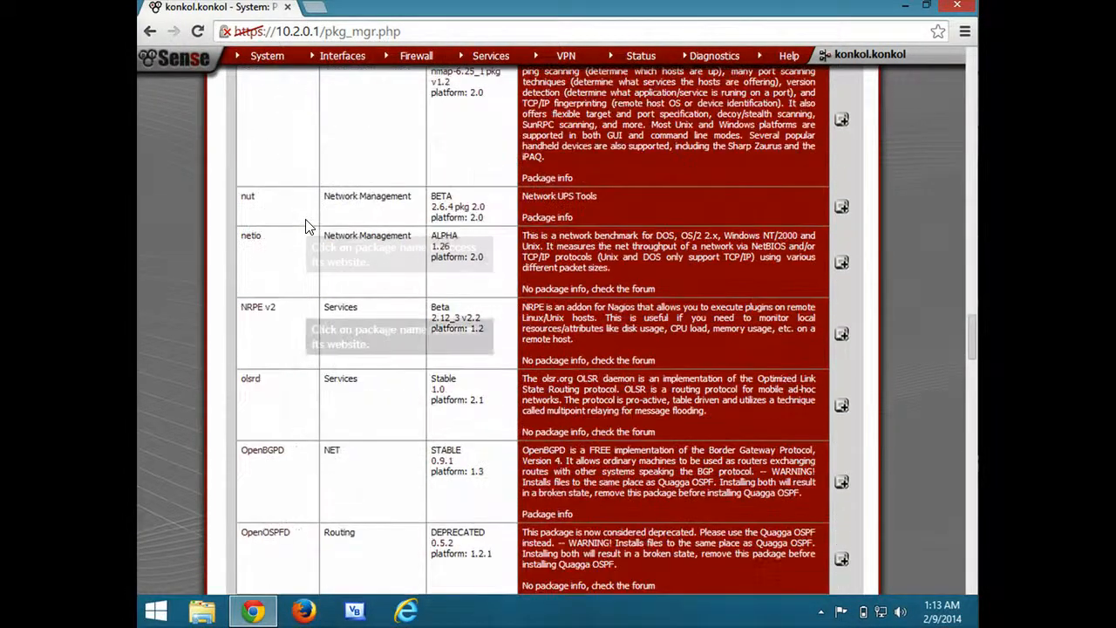
scroll(306, 226, up, 15)
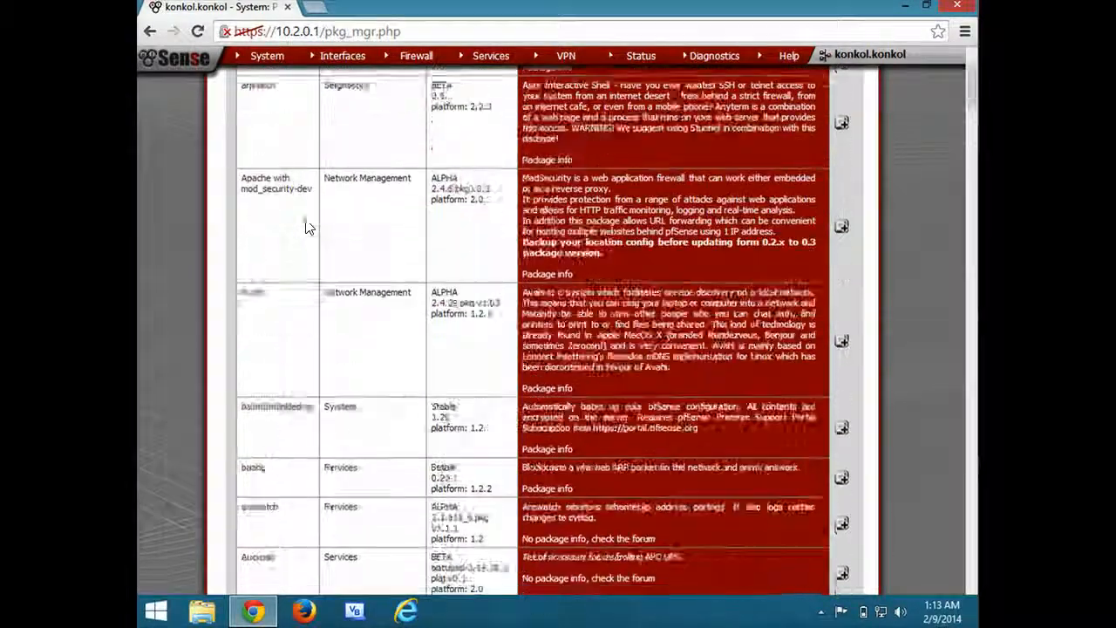
click(366, 148)
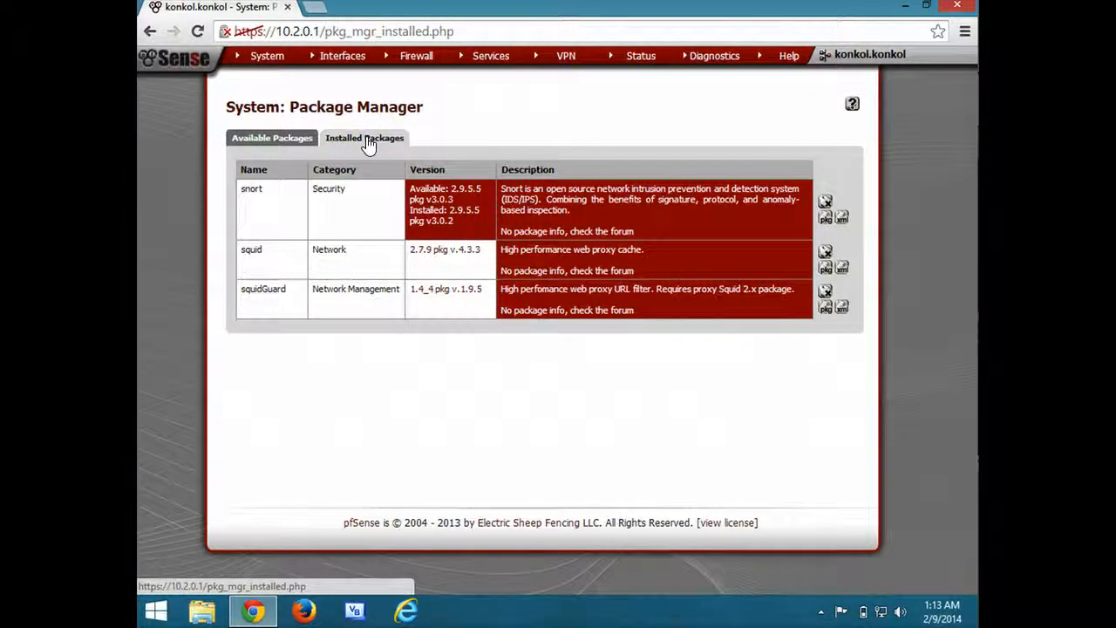
click(283, 140)
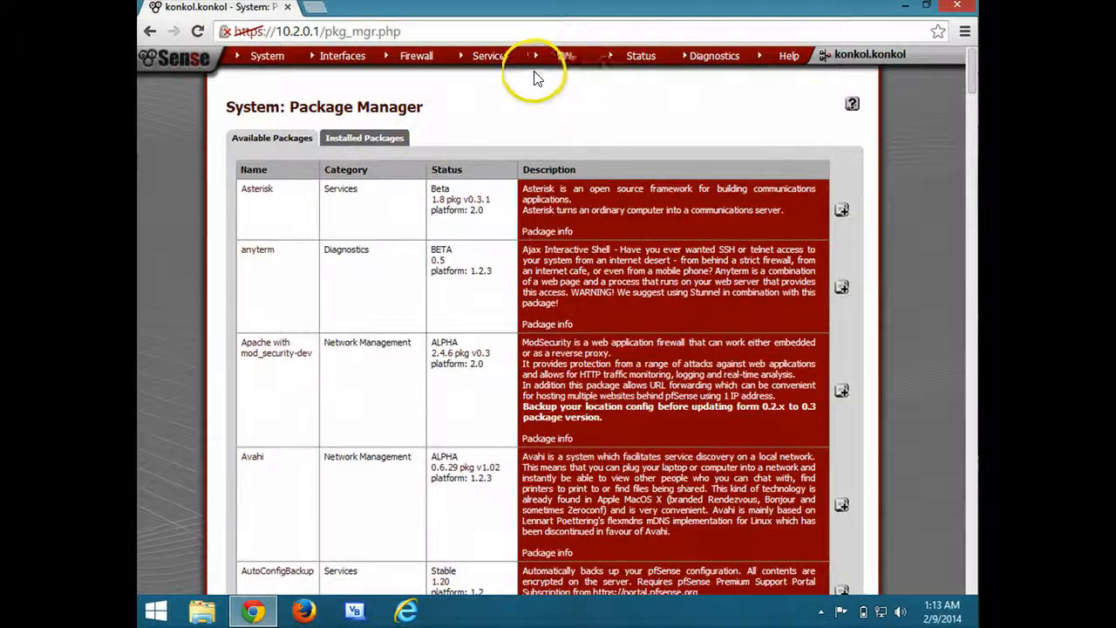
Open the SquidGuard proxy filter's general settings and review the enable, LDAP, logging and blacklist options.
click(510, 66)
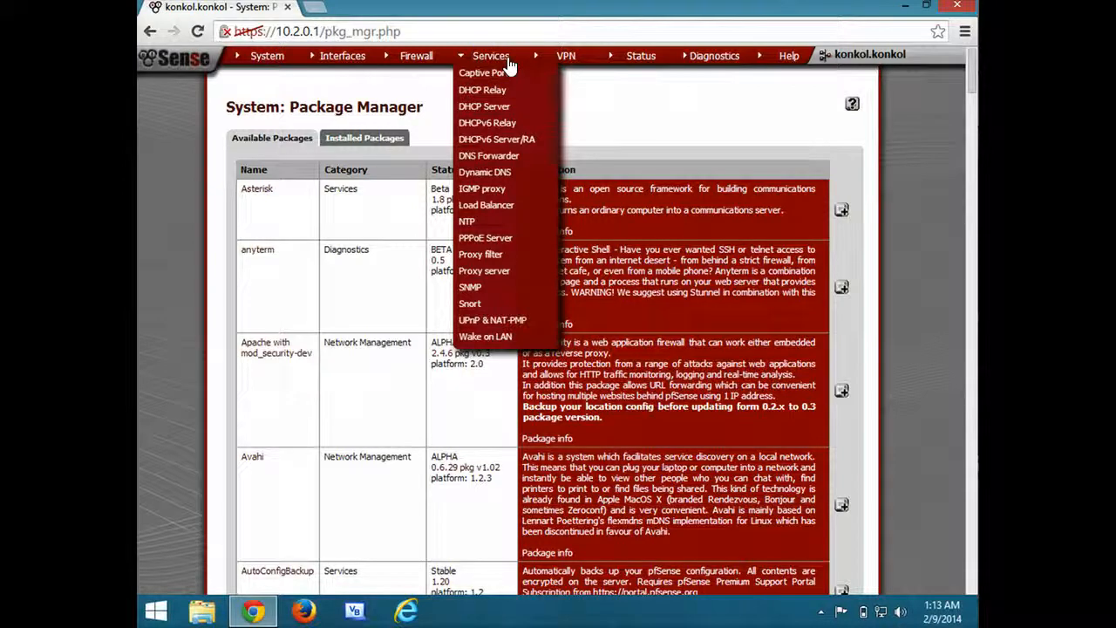
click(494, 254)
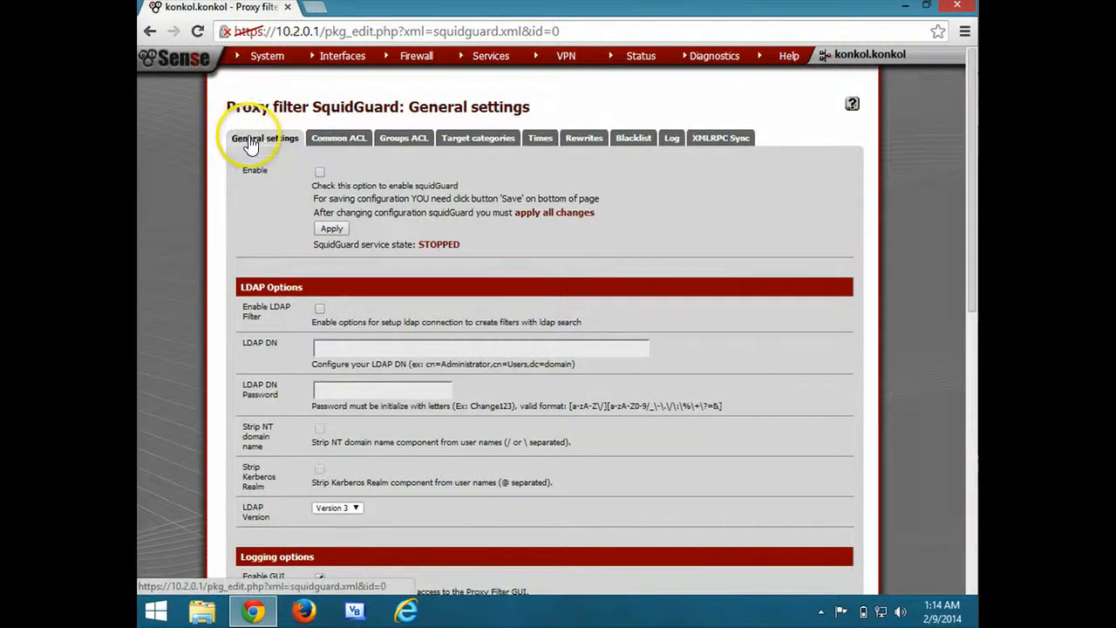
scroll(371, 264, down, 1)
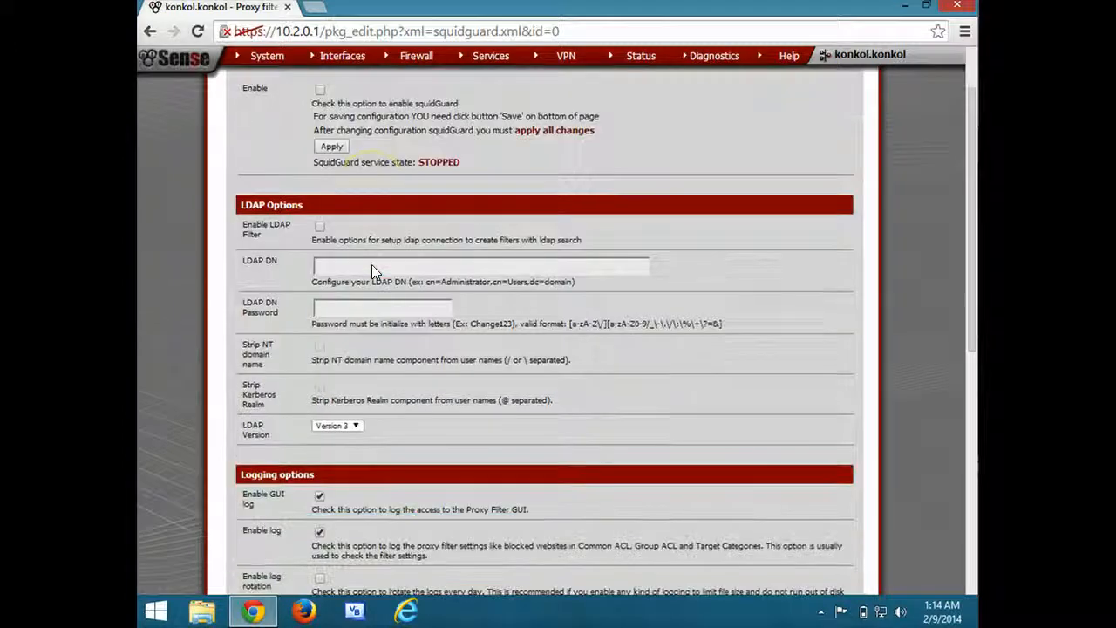
scroll(372, 264, up, 1)
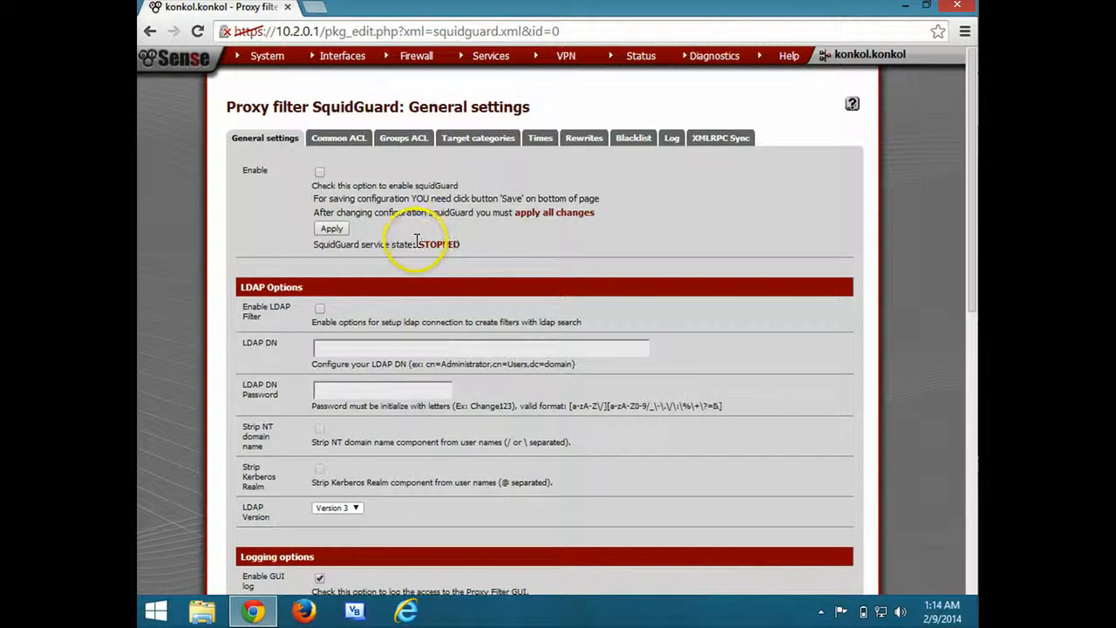
scroll(417, 241, down, 1)
scroll(417, 241, down, 2)
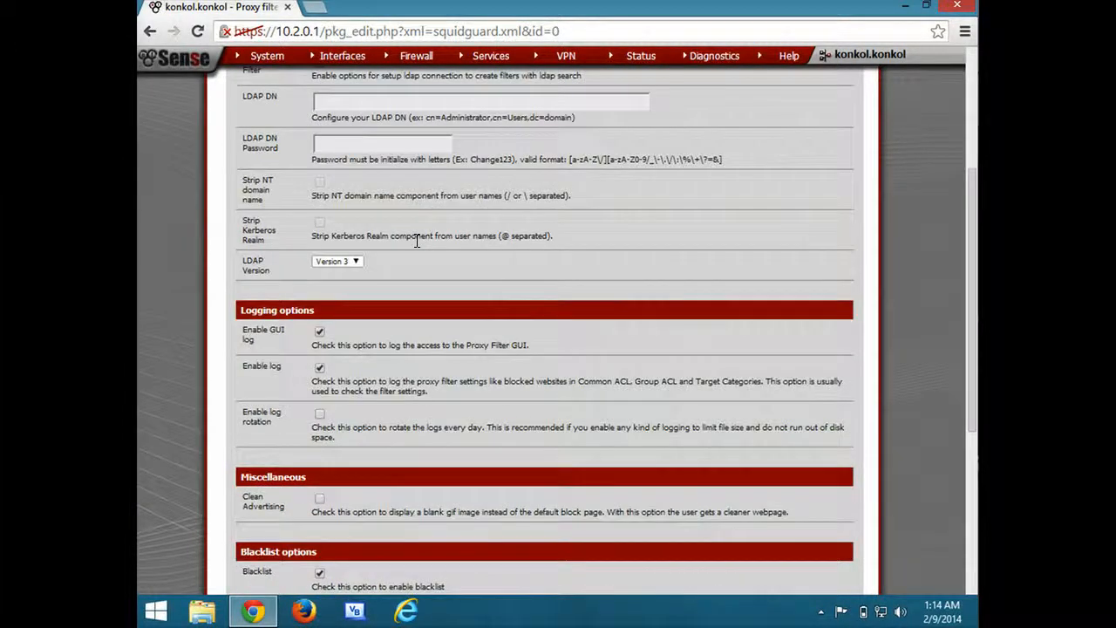
scroll(417, 240, down, 1)
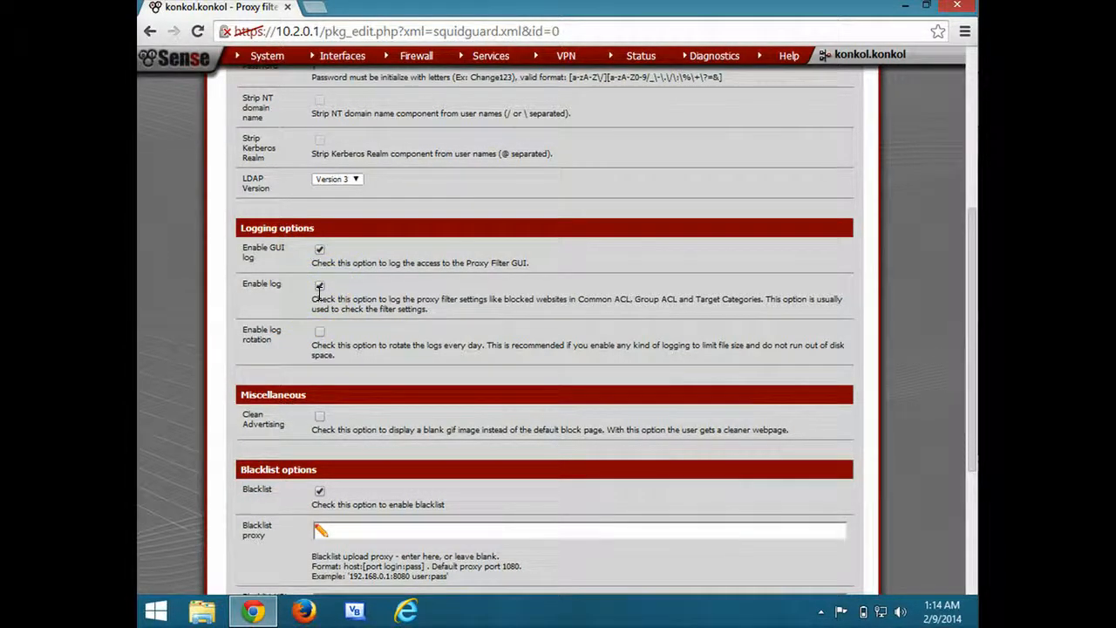
scroll(361, 314, down, 1)
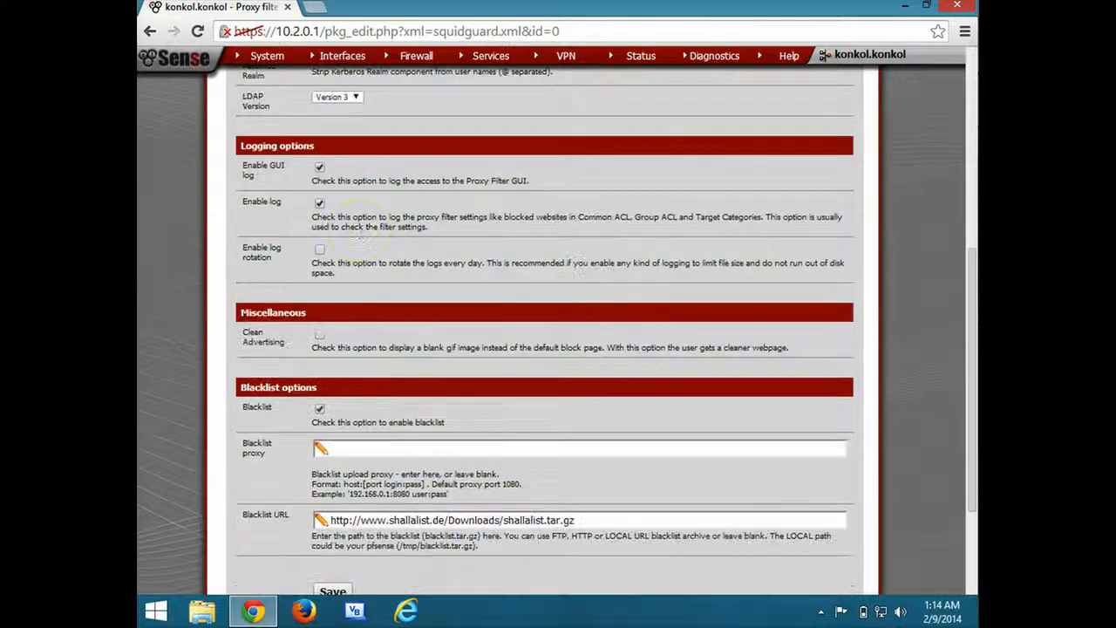
Toggle the Blacklist option in the SquidGuard general settings off and back on.
click(319, 410)
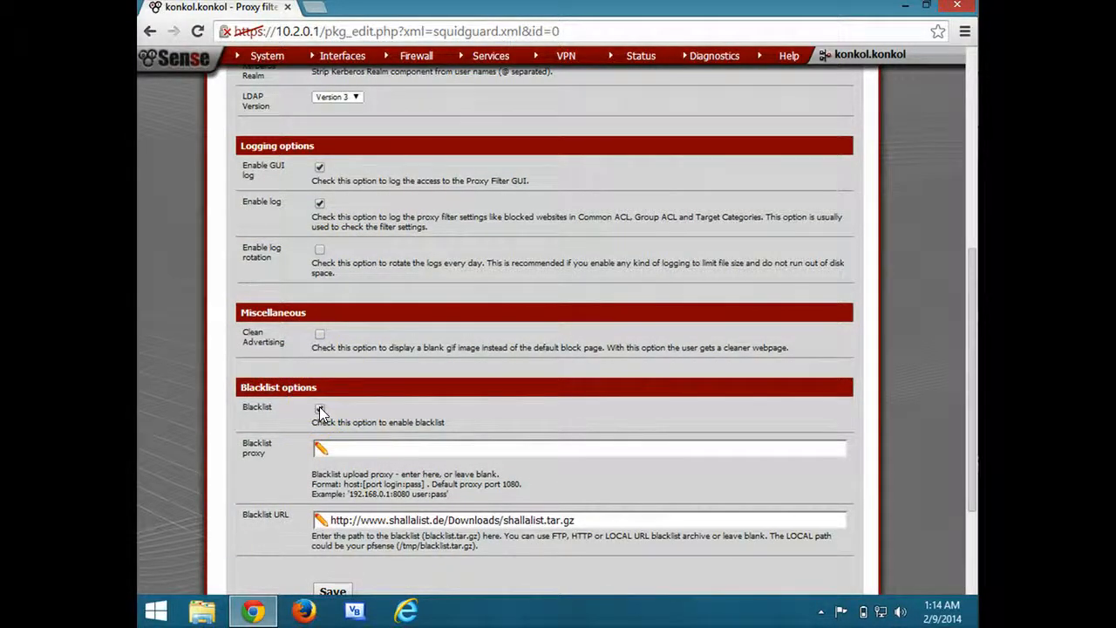
click(319, 409)
scroll(626, 405, up, 4)
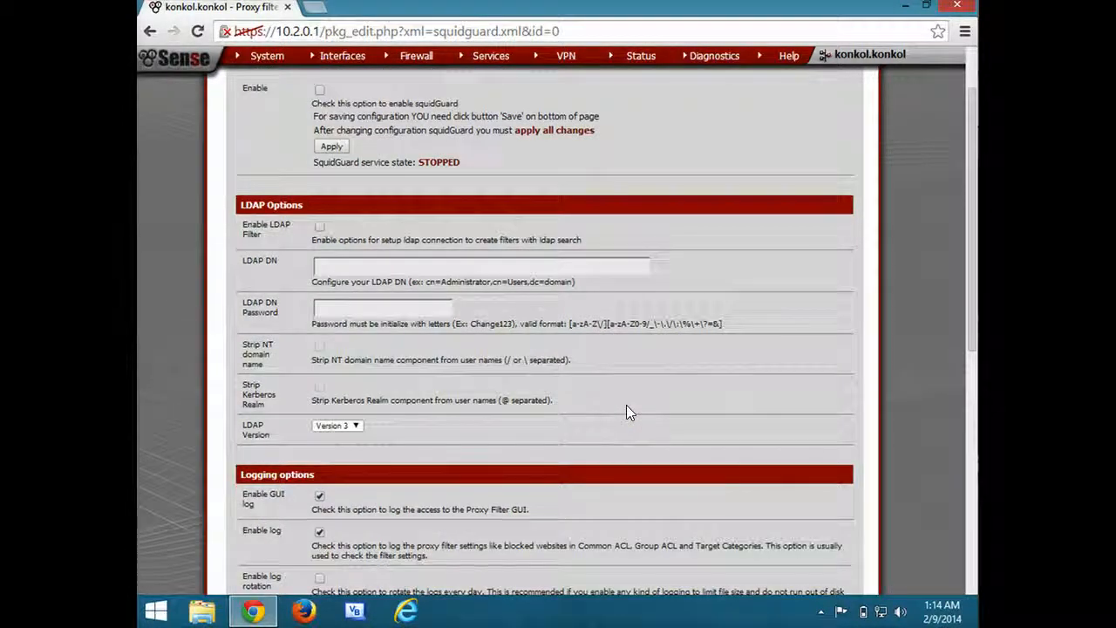
scroll(626, 404, up, 1)
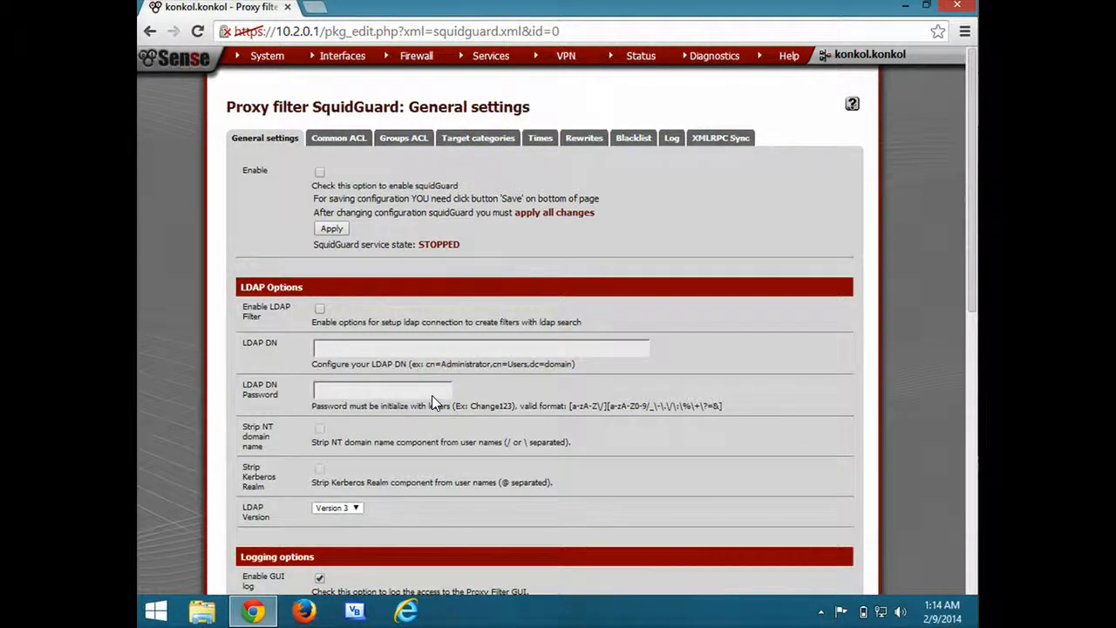
Search Google for "squid blacklist" in a new browser tab.
click(316, 10)
click(390, 319)
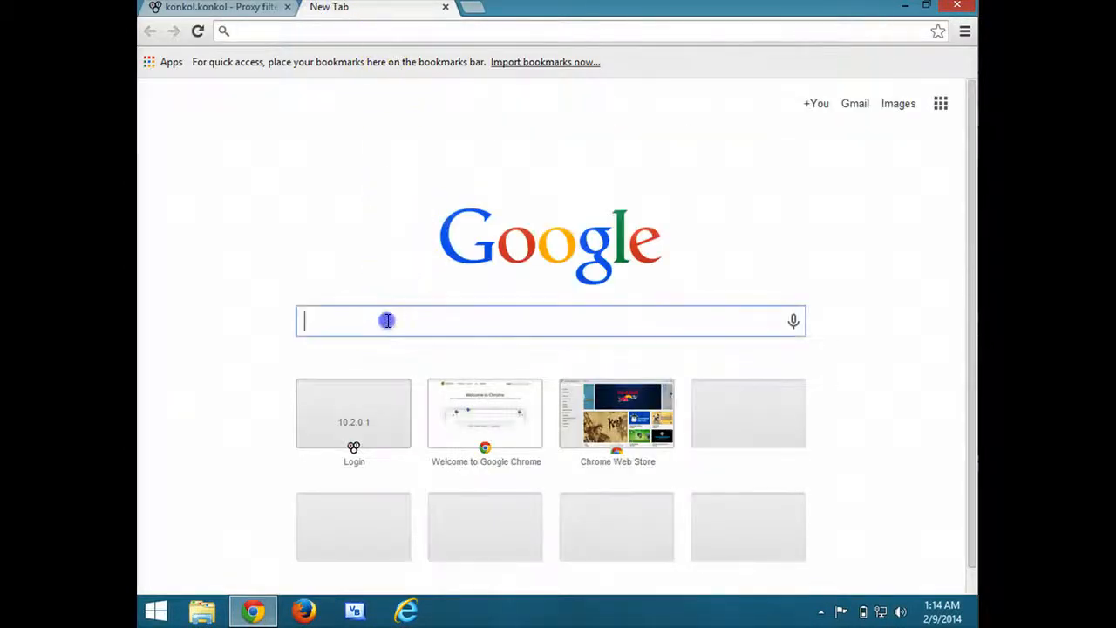
text(sw)
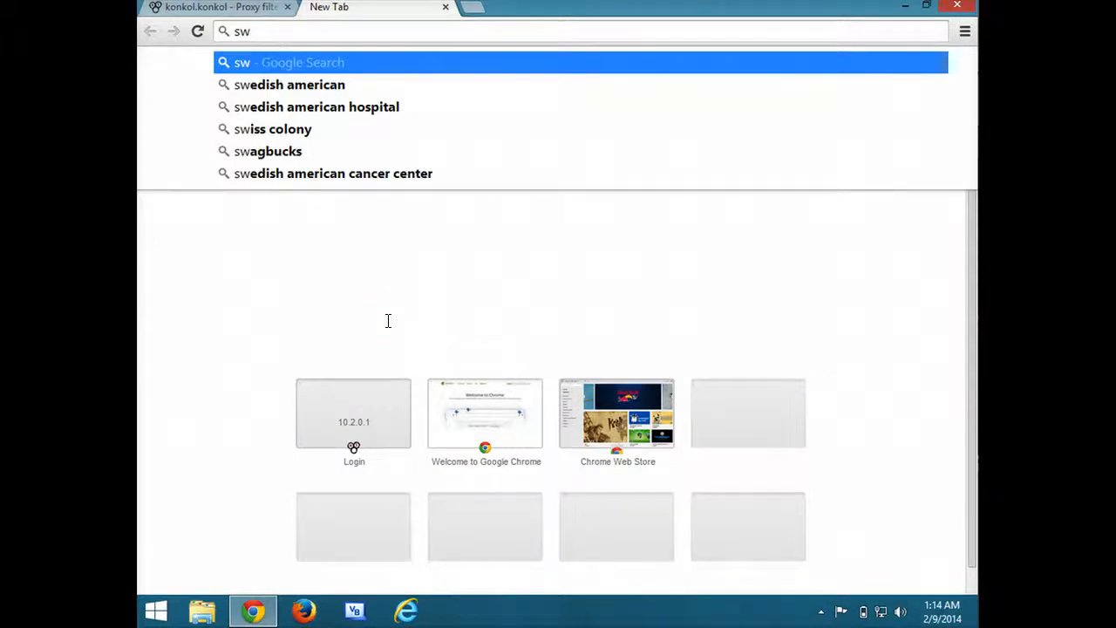
key(BackSpace)
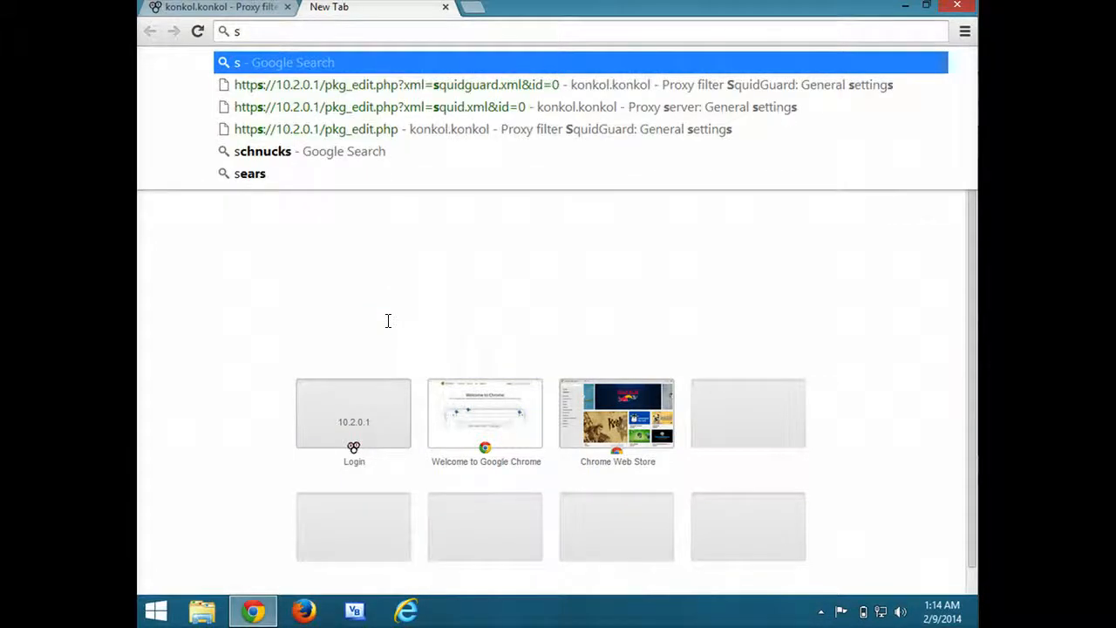
text(quid bl)
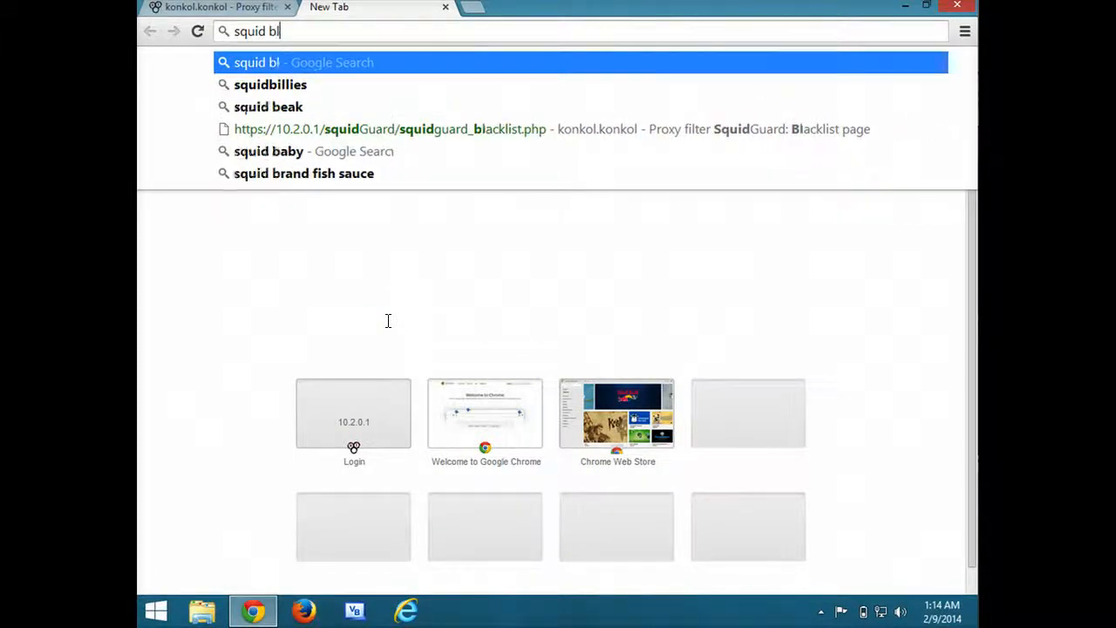
text(ackl)
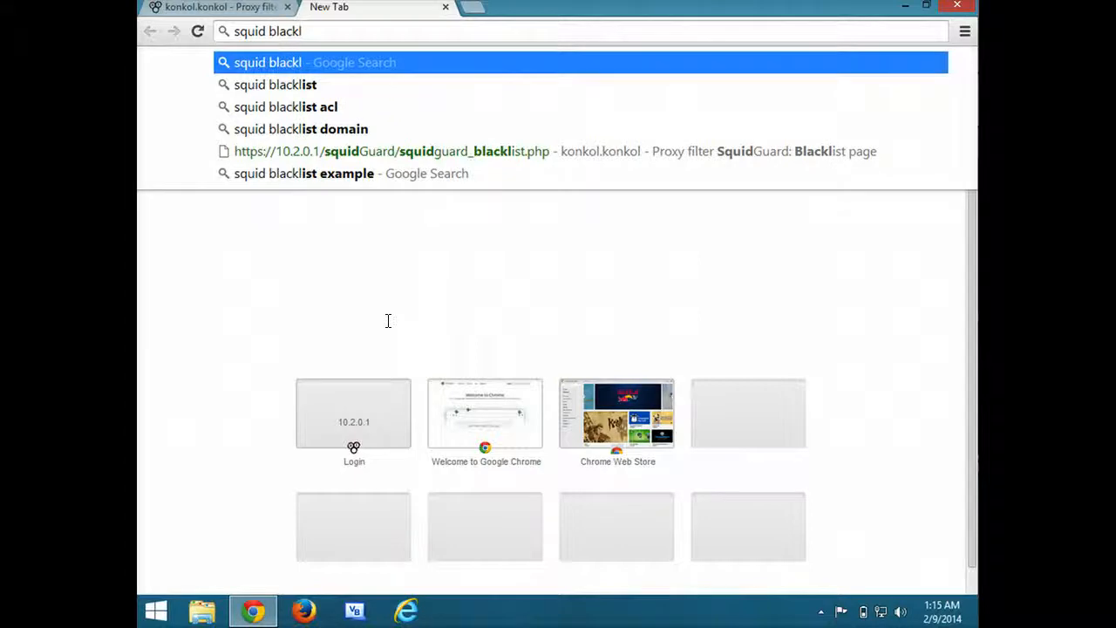
text(ist)
key(Return)
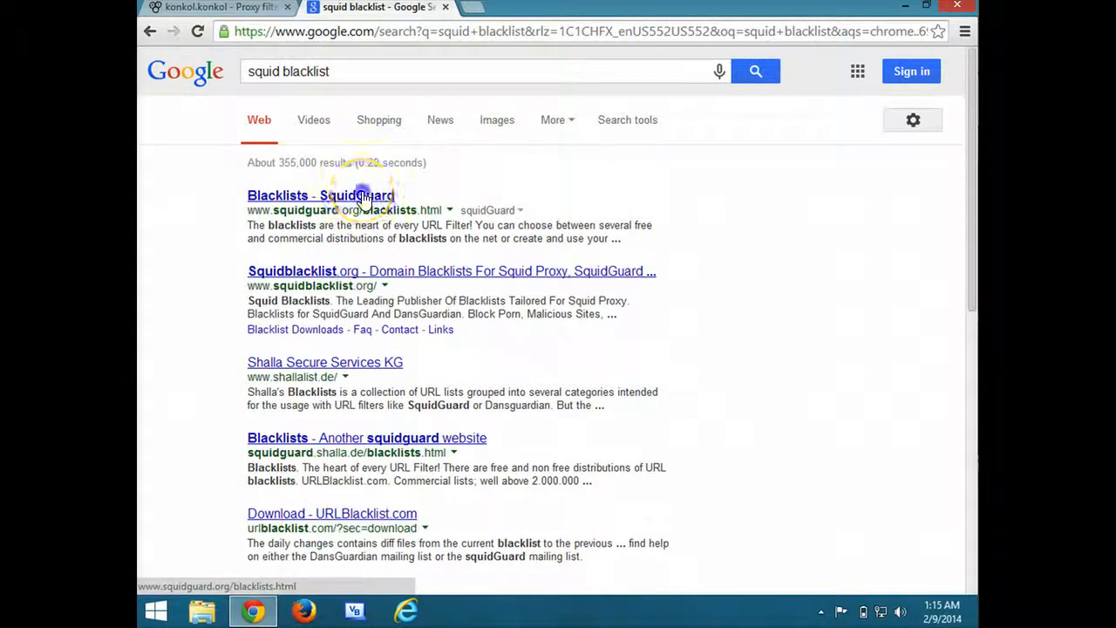
Open SquidGuard's Blacklists page from the search results, follow it to Shalla's Blacklists, and read the usage terms.
click(363, 195)
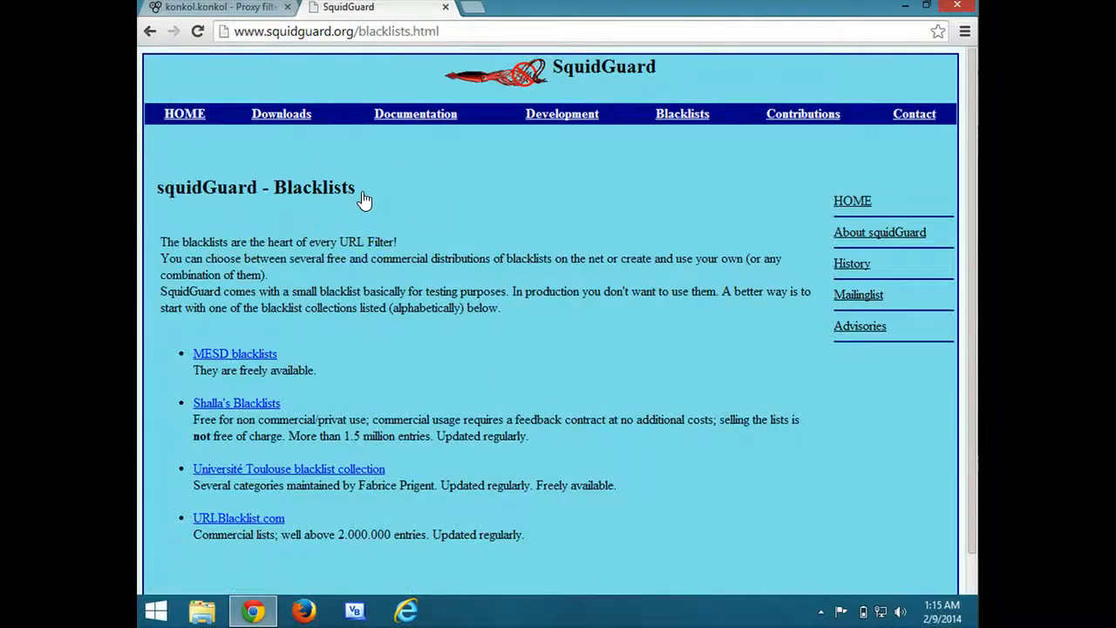
click(258, 404)
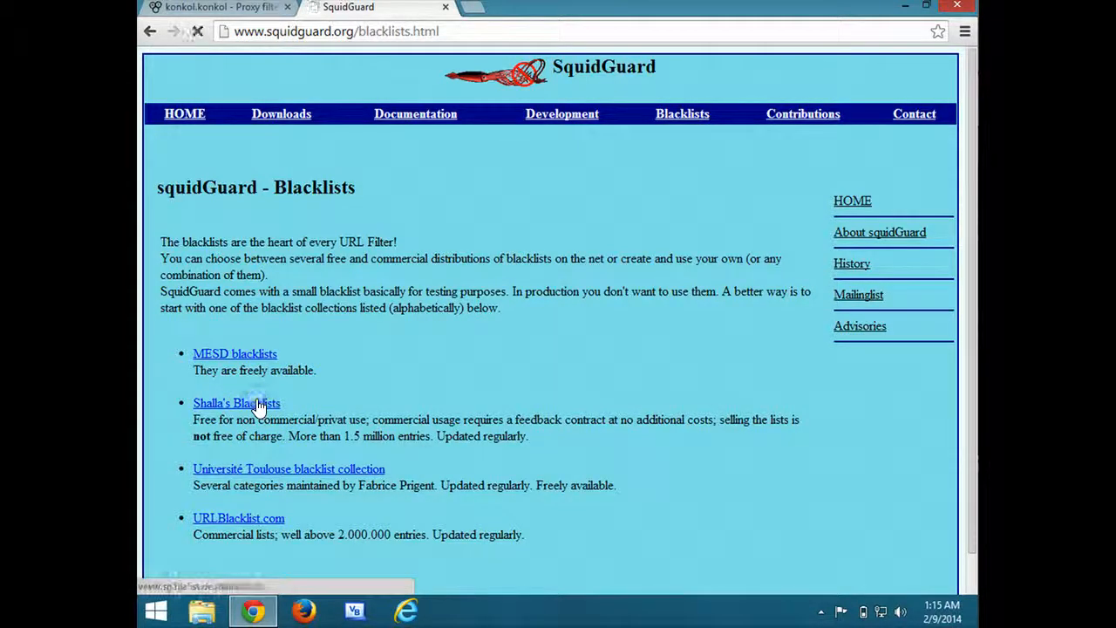
scroll(258, 407, down, 1)
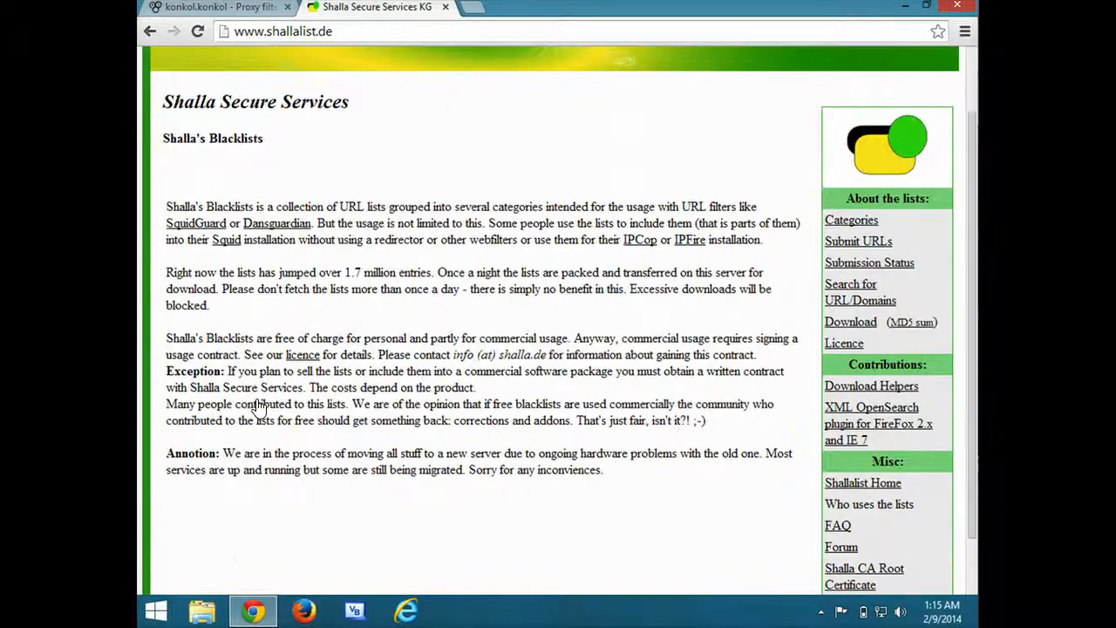
scroll(258, 408, down, 1)
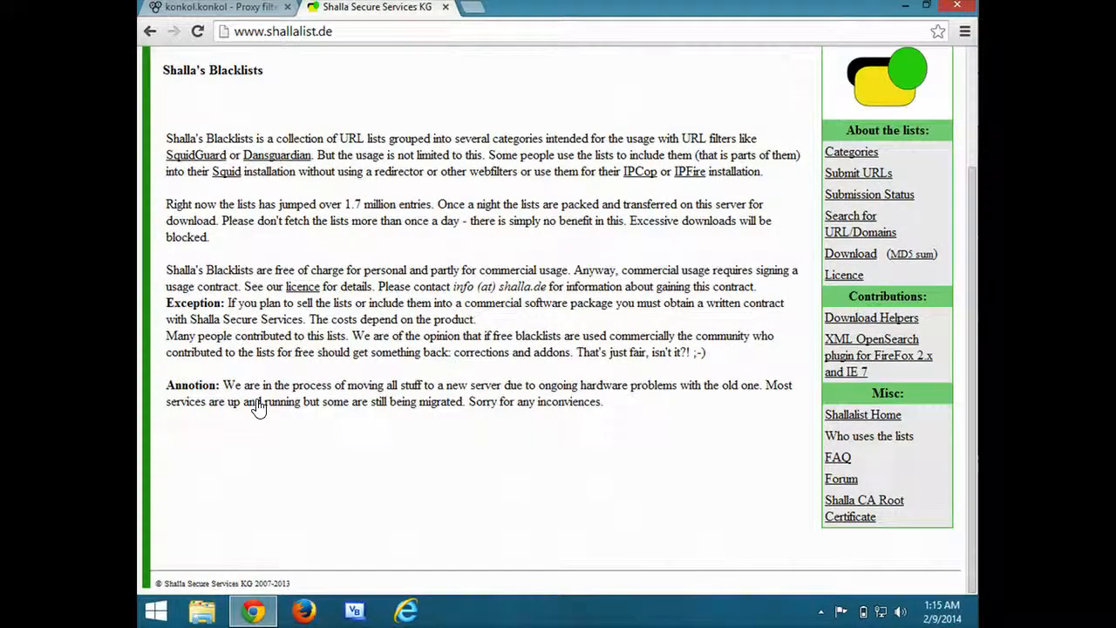
Read through the Shalla's Blacklists page, covering the licence terms and the archive download link.
scroll(258, 408, up, 2)
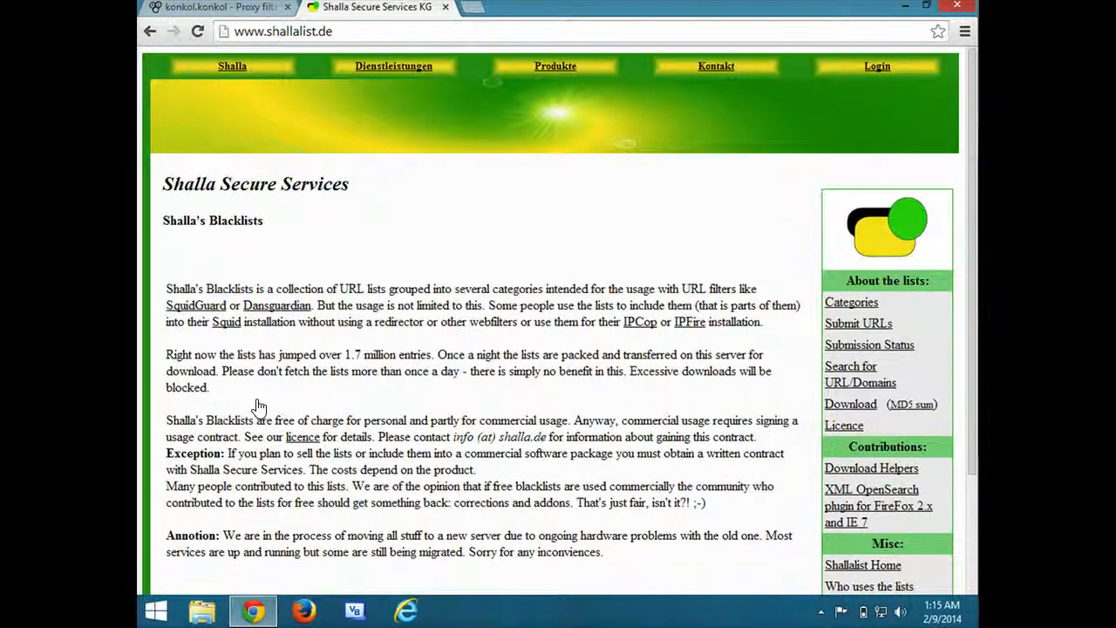
scroll(258, 406, down, 1)
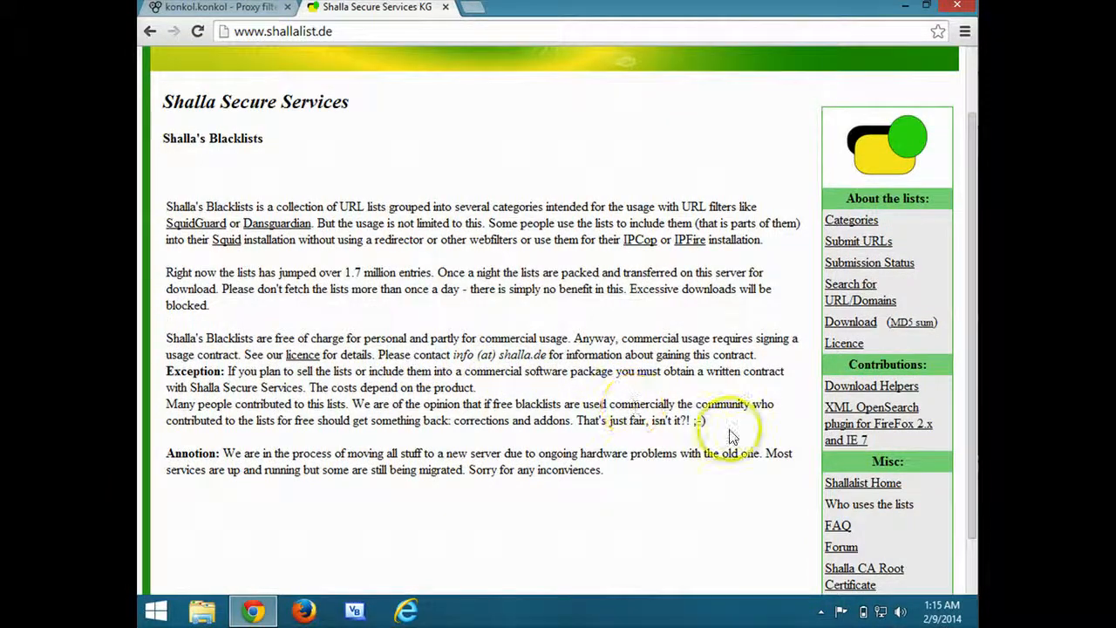
scroll(736, 441, down, 1)
scroll(736, 441, up, 2)
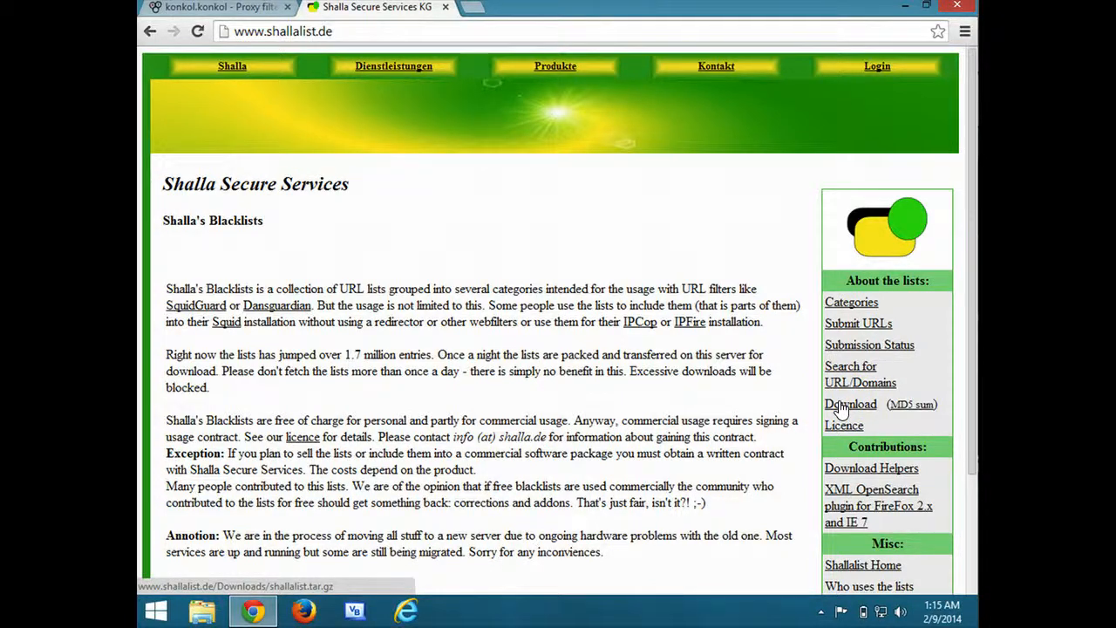
Return to the Google results and search for "pfsense squid blacklist".
click(151, 32)
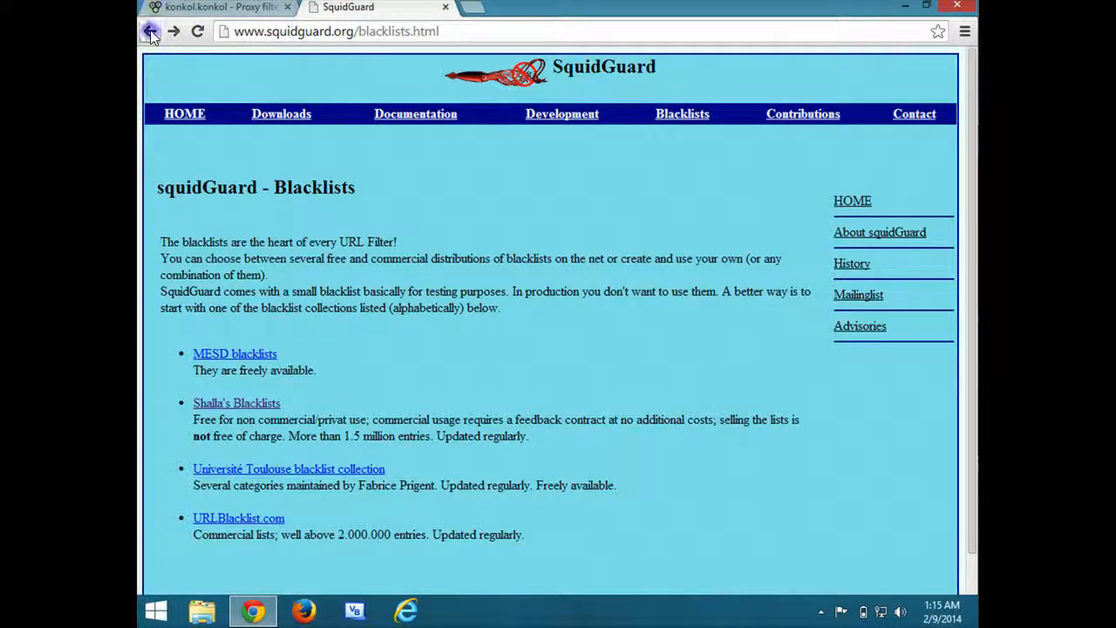
click(150, 31)
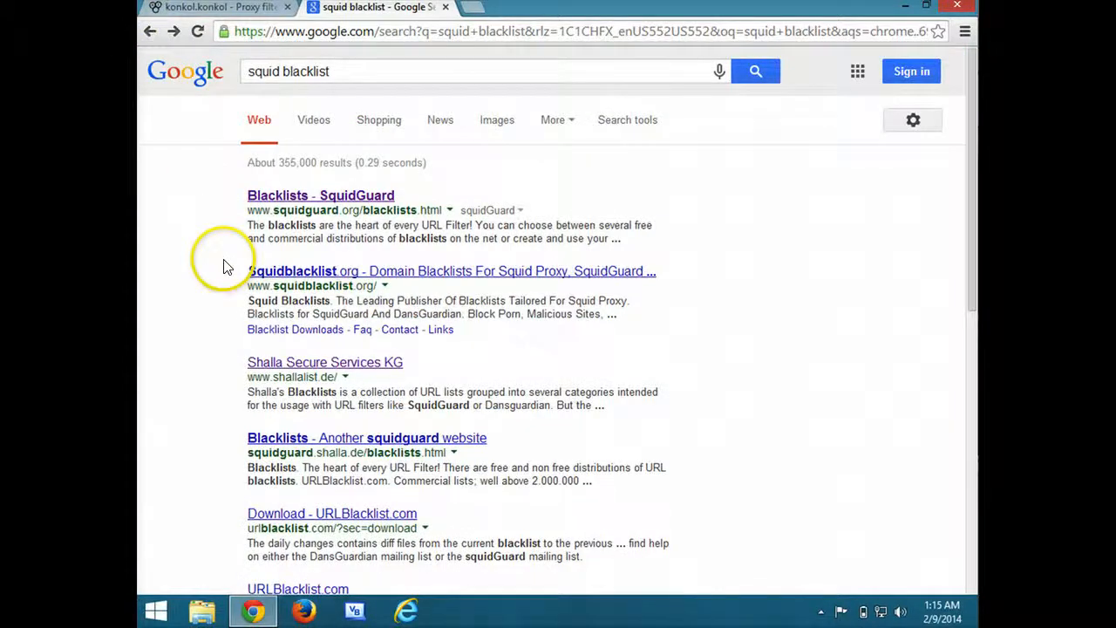
click(258, 74)
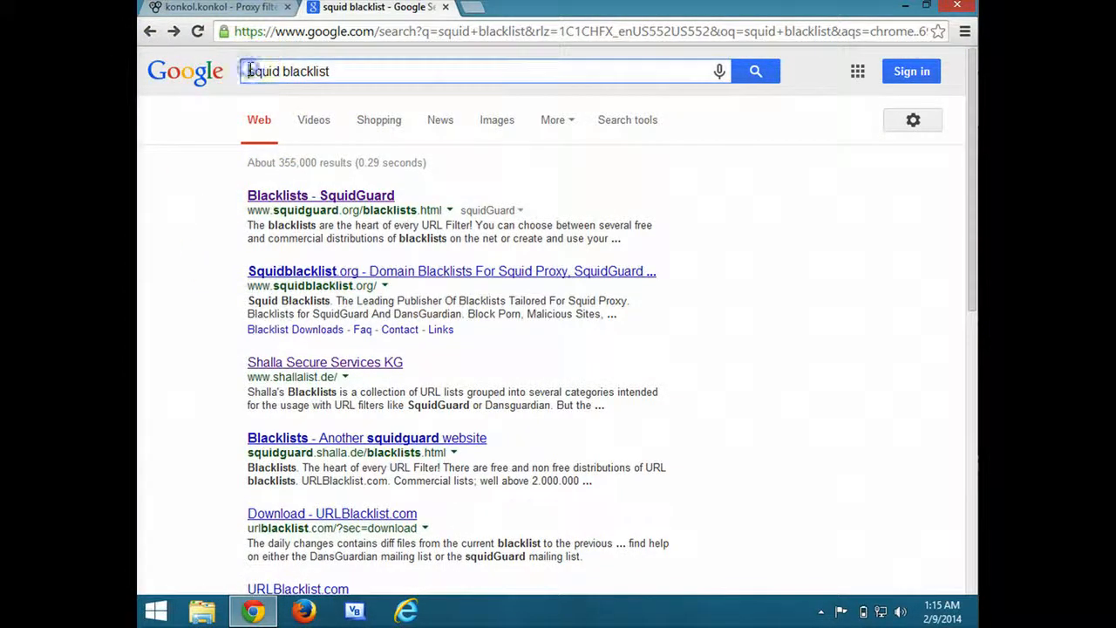
text(pfsense)
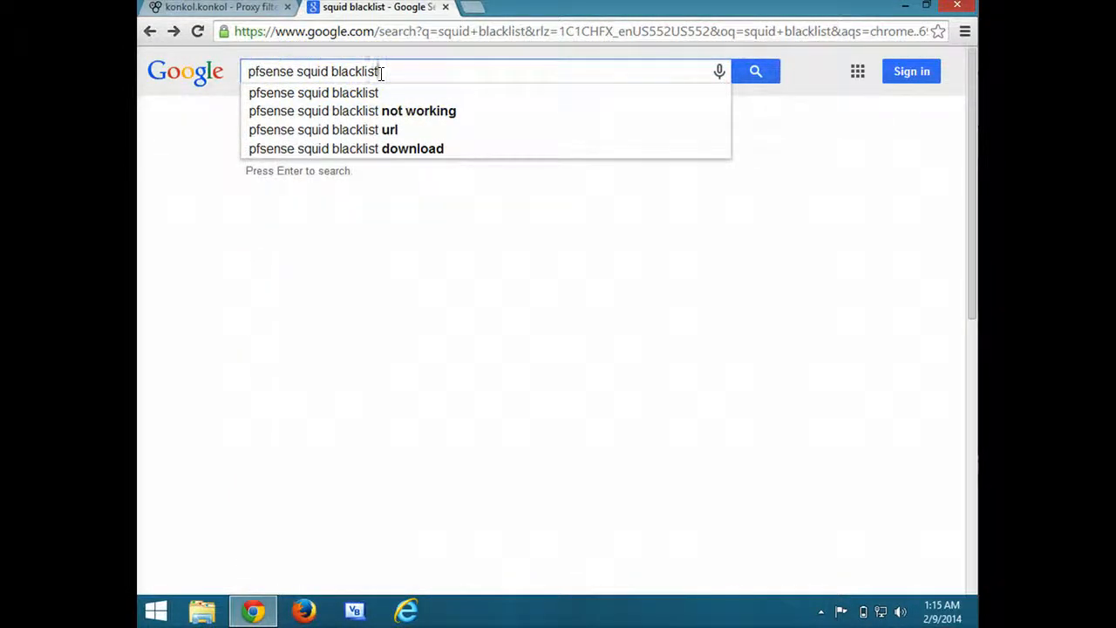
key(Return)
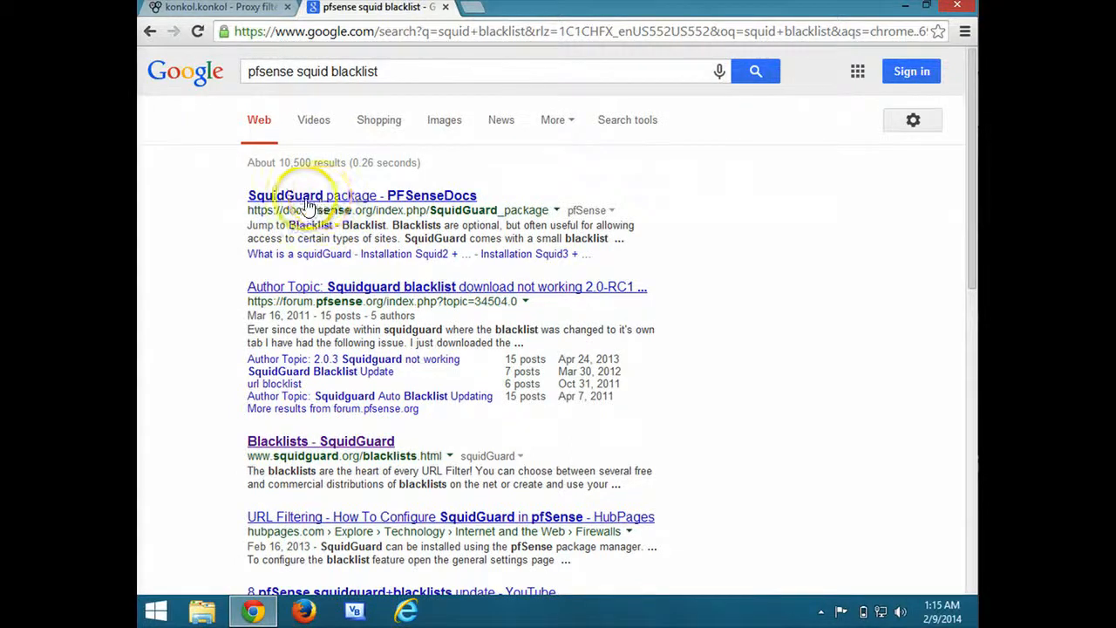
Open the Blacklist section of the pfSense SquidGuard package documentation and copy the link address of Shalla's Blacklists.
click(388, 206)
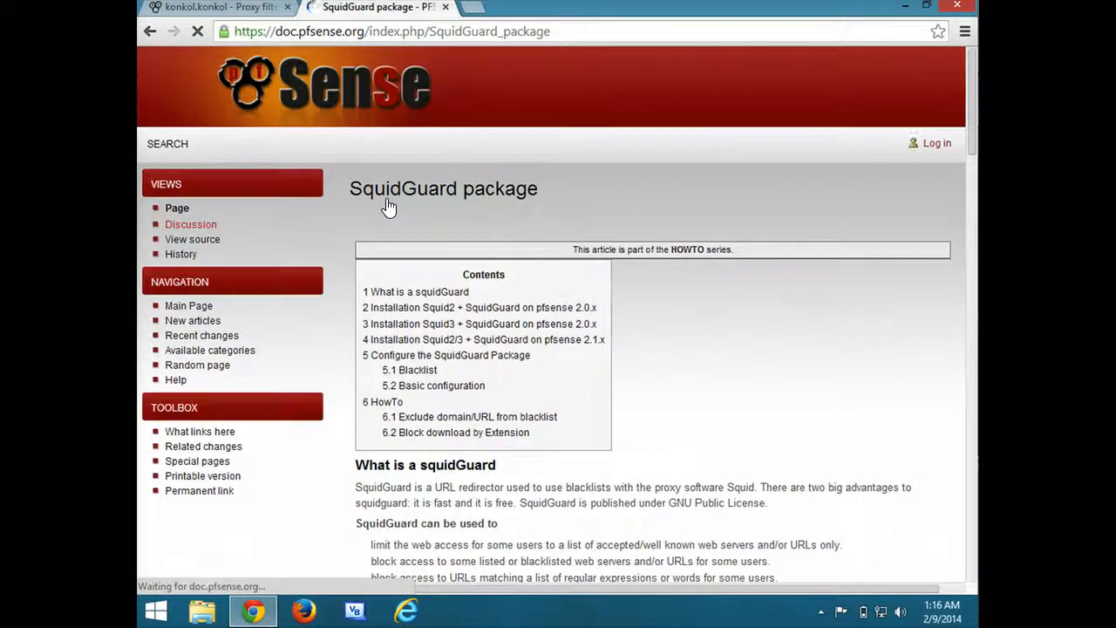
click(415, 370)
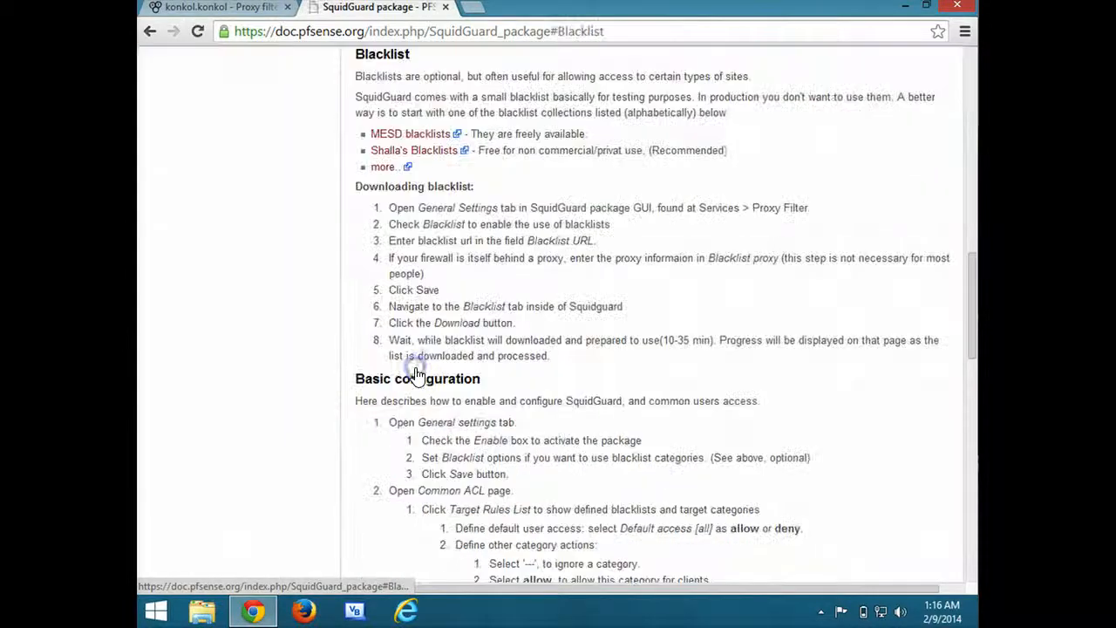
right_click(411, 160)
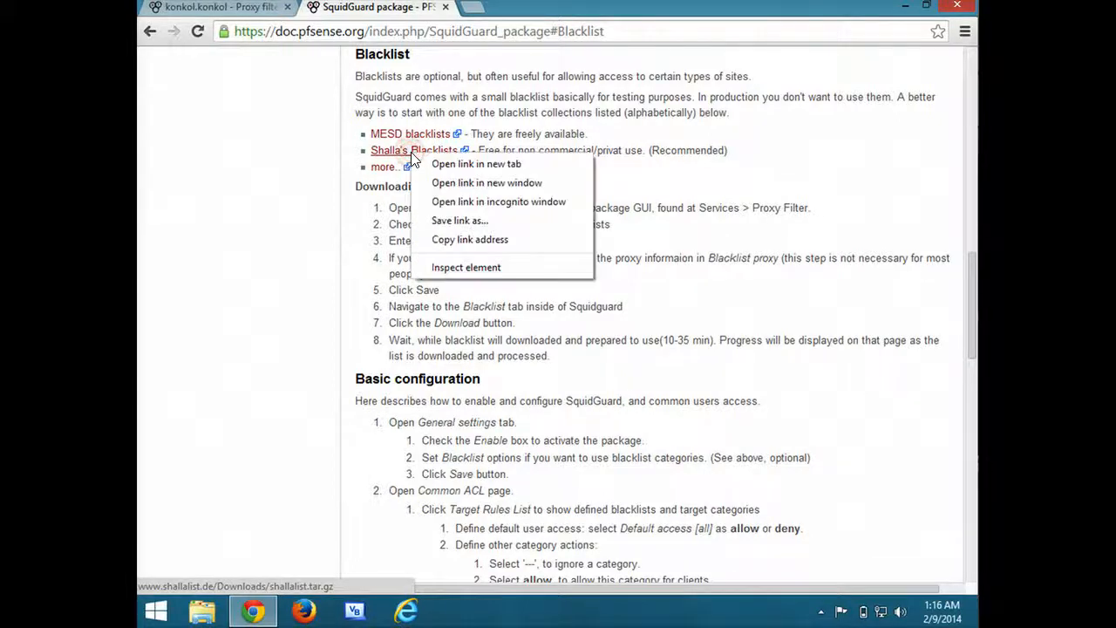
click(452, 247)
click(248, 9)
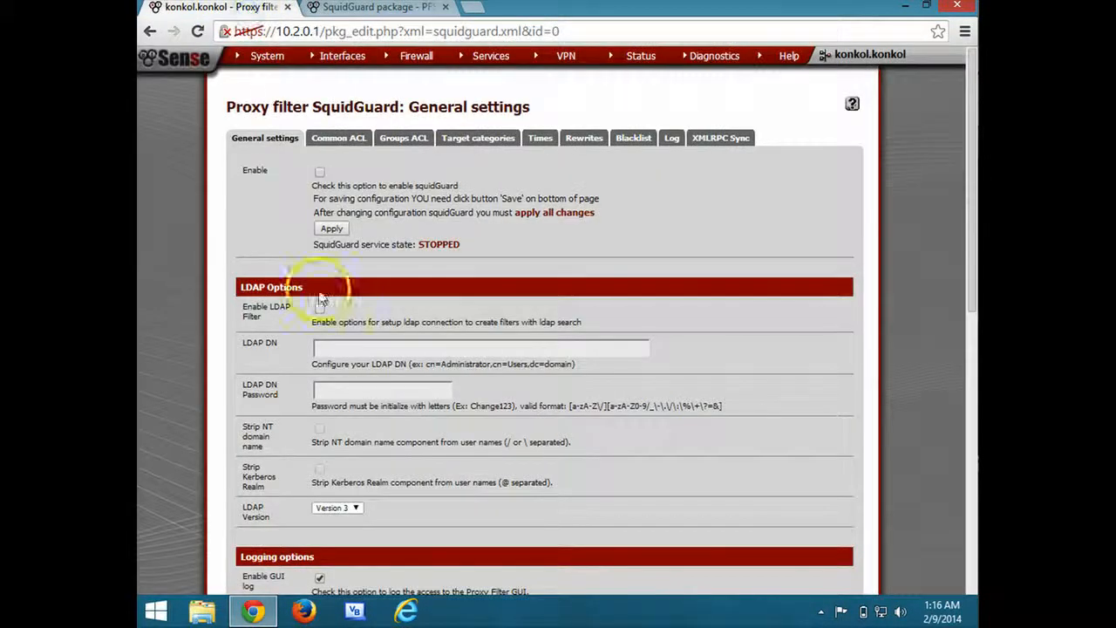
scroll(322, 415, down, 5)
scroll(322, 414, down, 3)
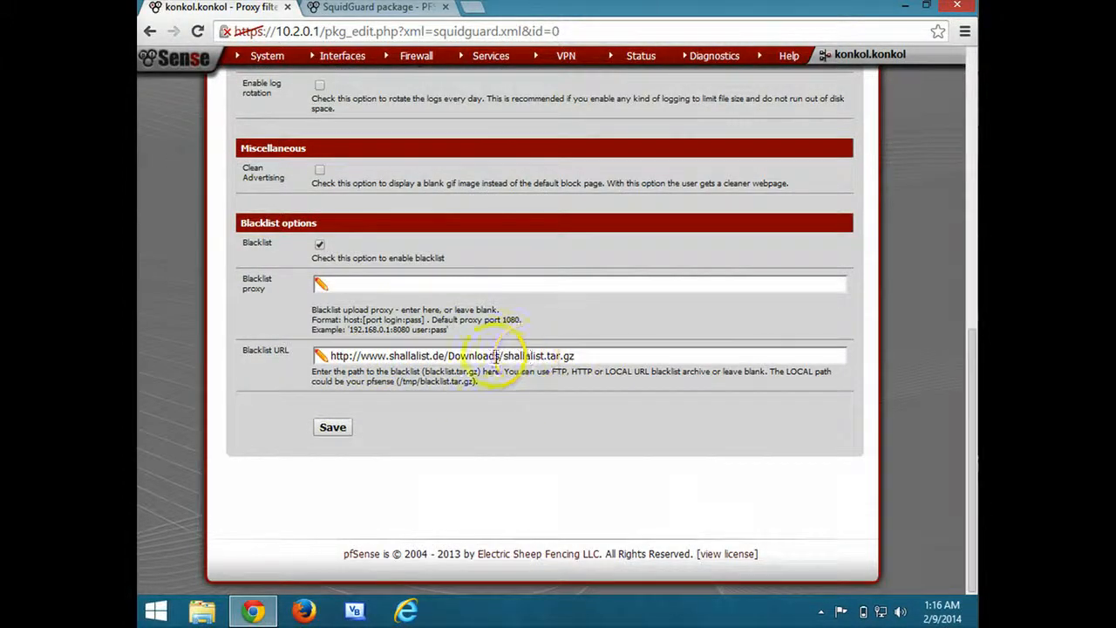
click(334, 427)
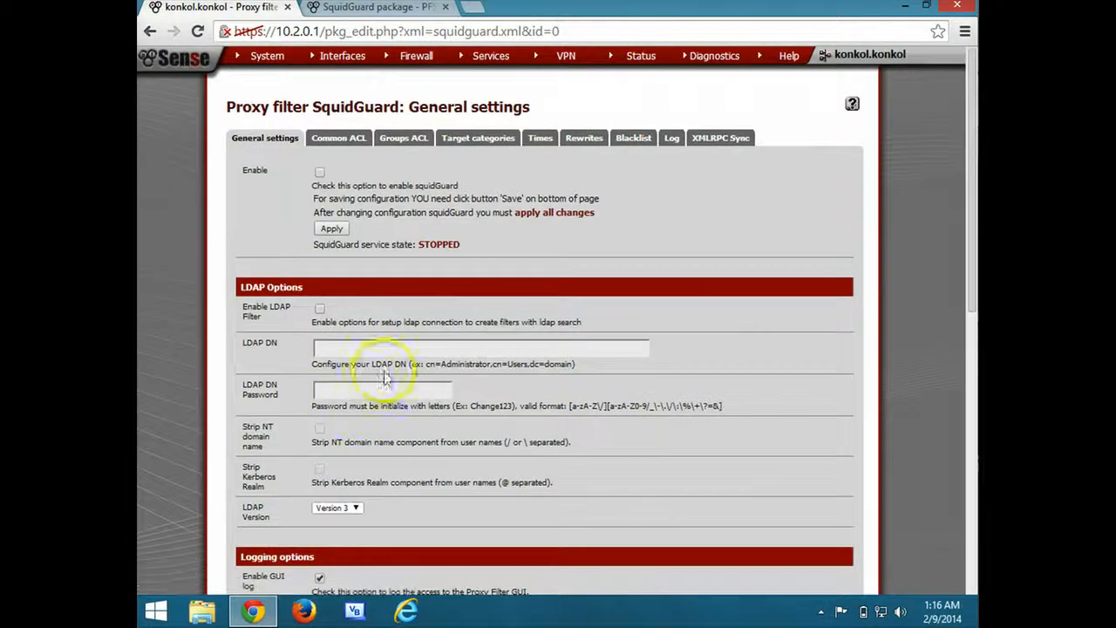
Look at SquidGuard's Blacklist page, return to the general settings and save them again.
click(634, 140)
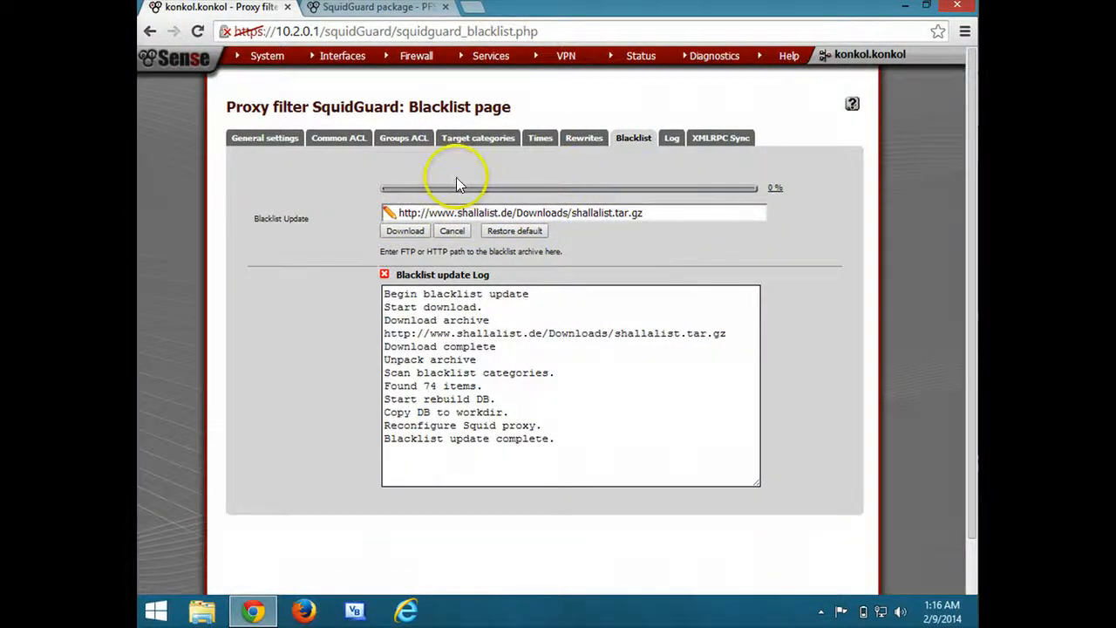
click(267, 142)
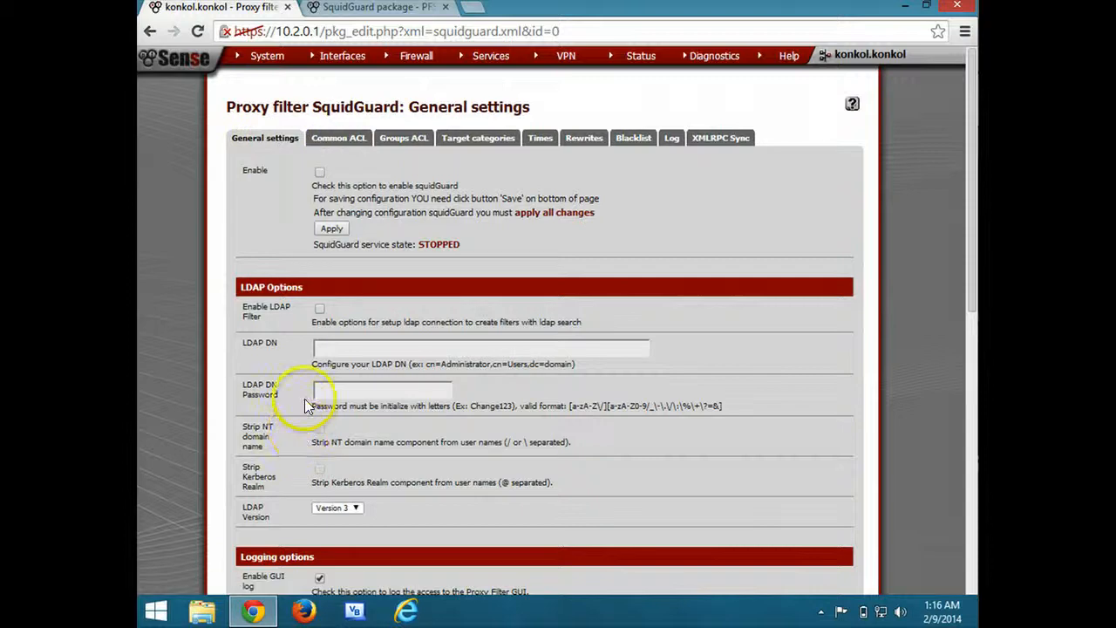
scroll(304, 401, down, 8)
click(329, 425)
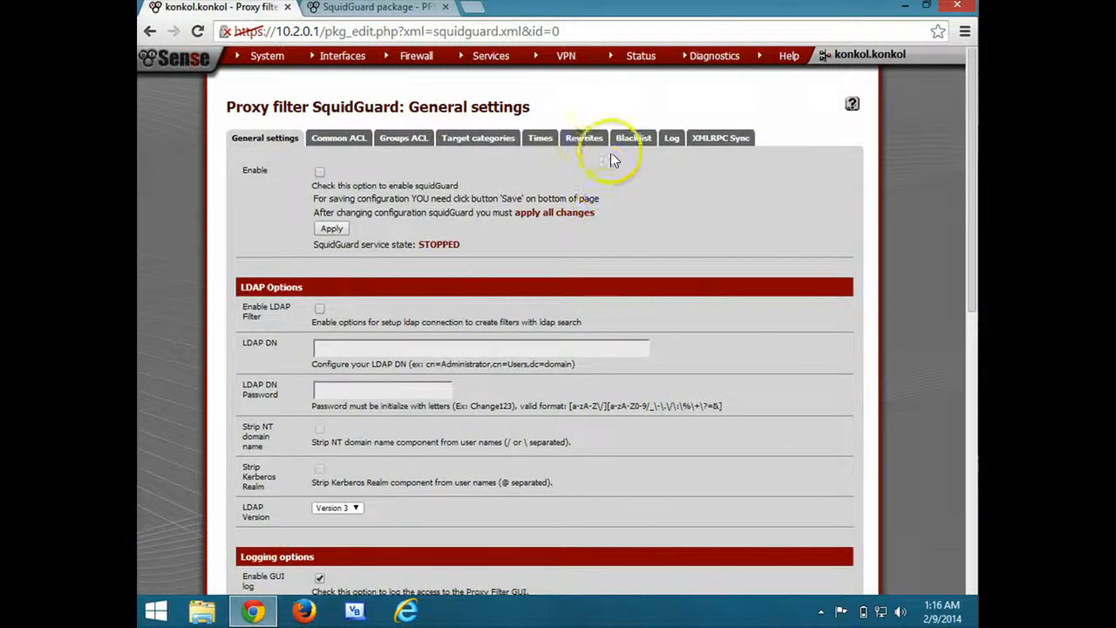
Review the download options and update log on the Blacklist page, and return to the general settings.
click(633, 138)
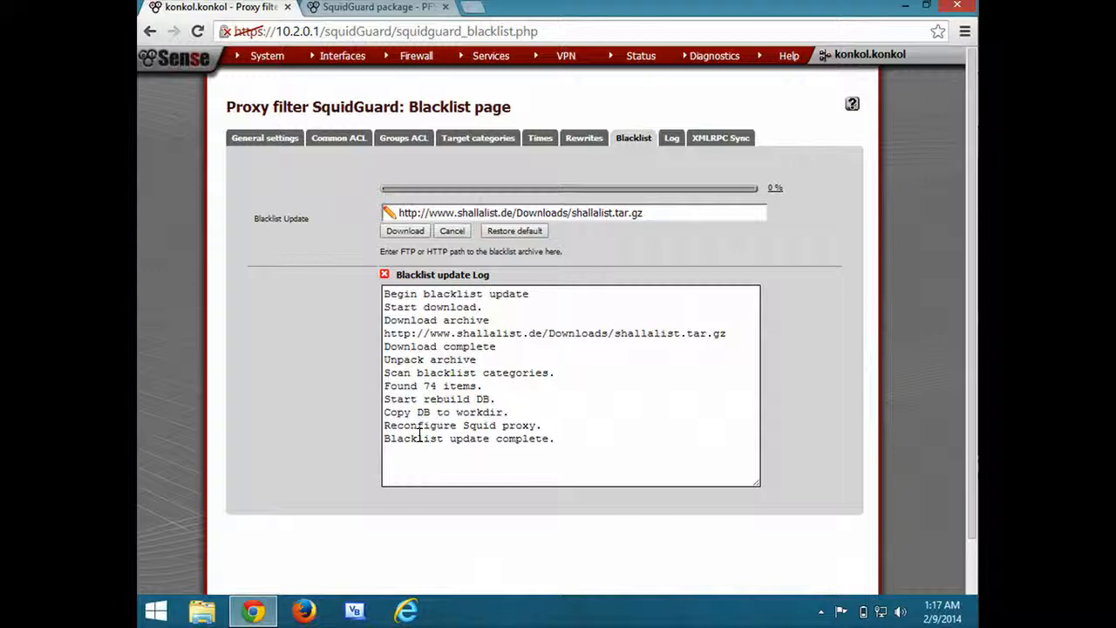
click(323, 230)
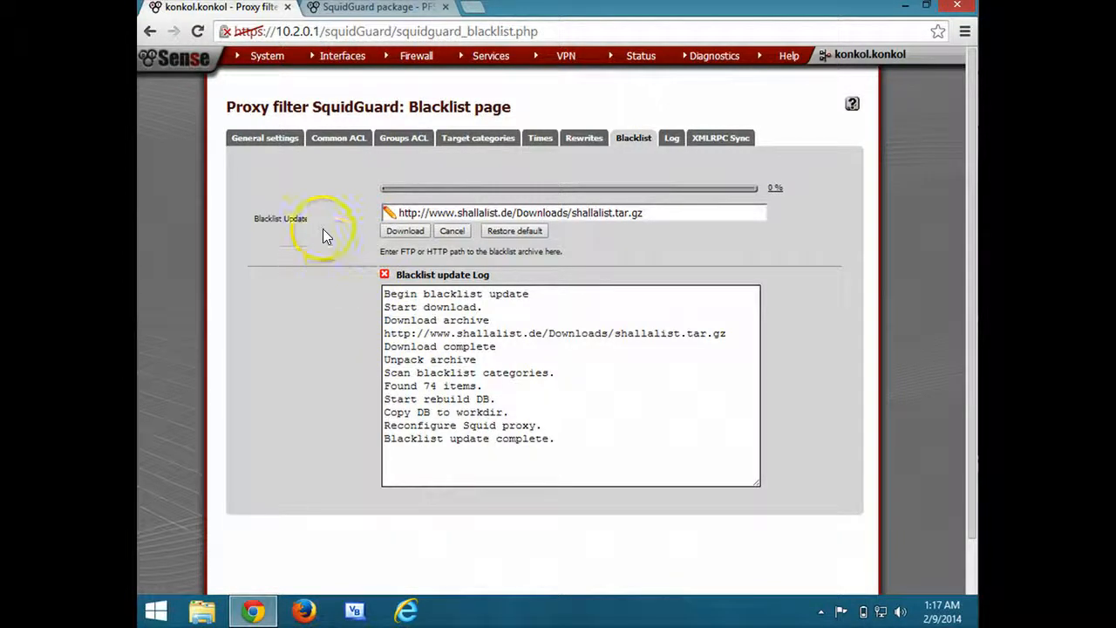
click(266, 141)
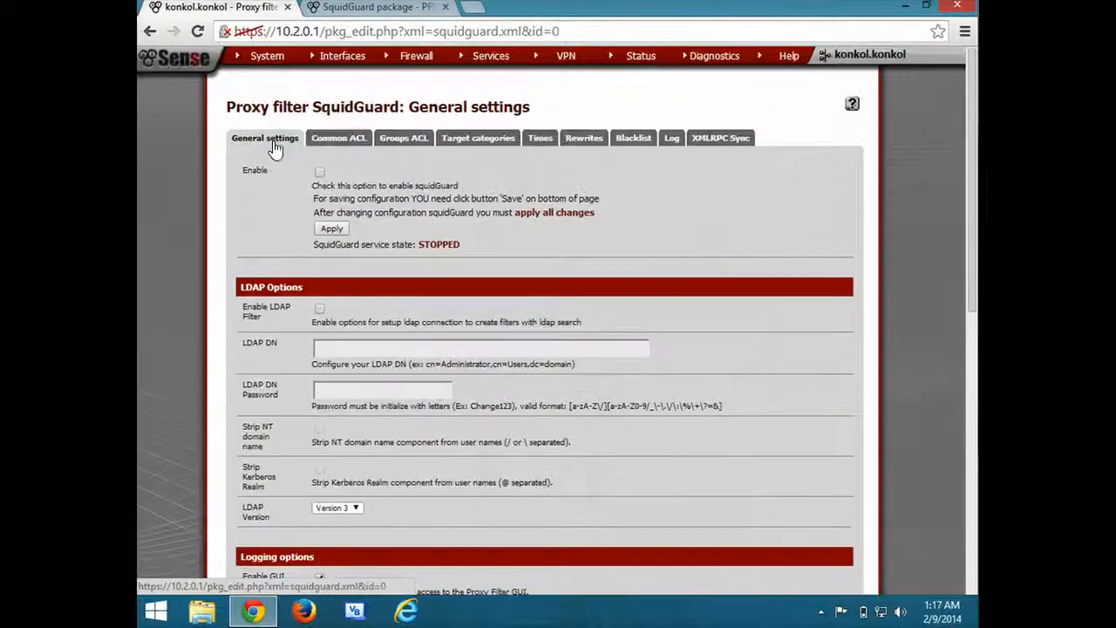
Remove the surrounding quotation marks from the Common ACL's Proxy Denied Error, leaving Request denied by $g['product_name'] proxy.
click(343, 139)
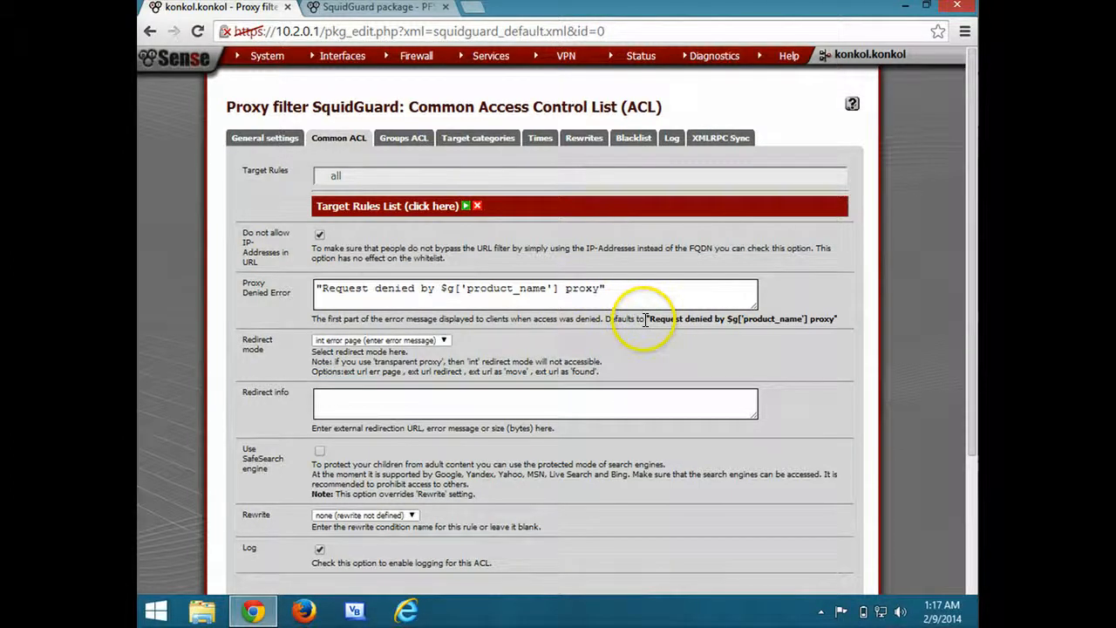
drag(645, 319, 827, 322)
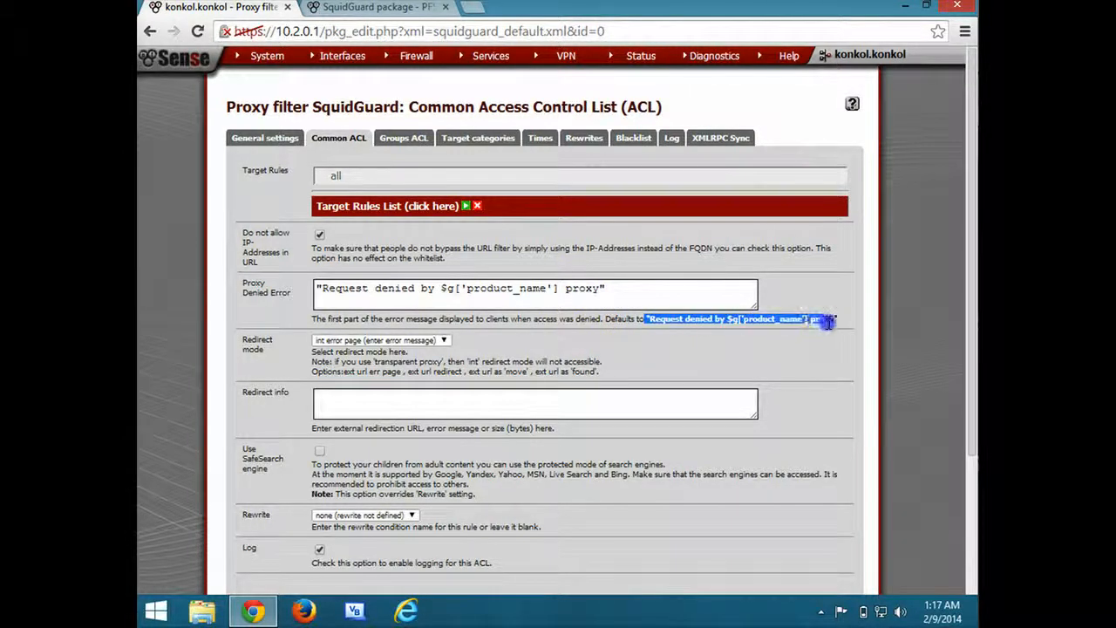
click(673, 289)
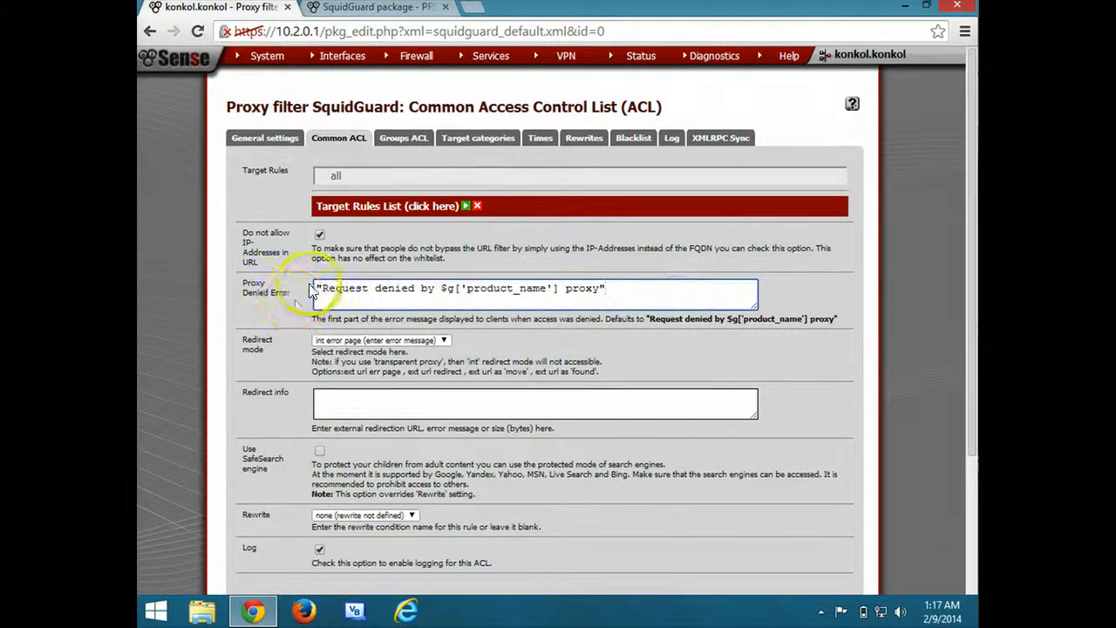
click(318, 289)
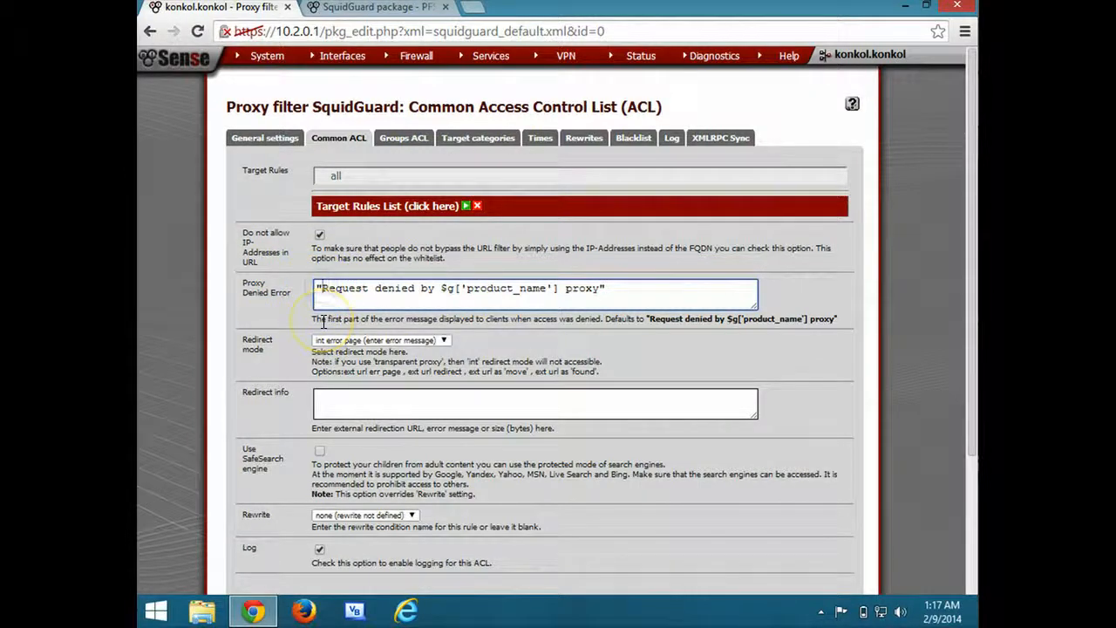
key(BackSpace)
click(626, 293)
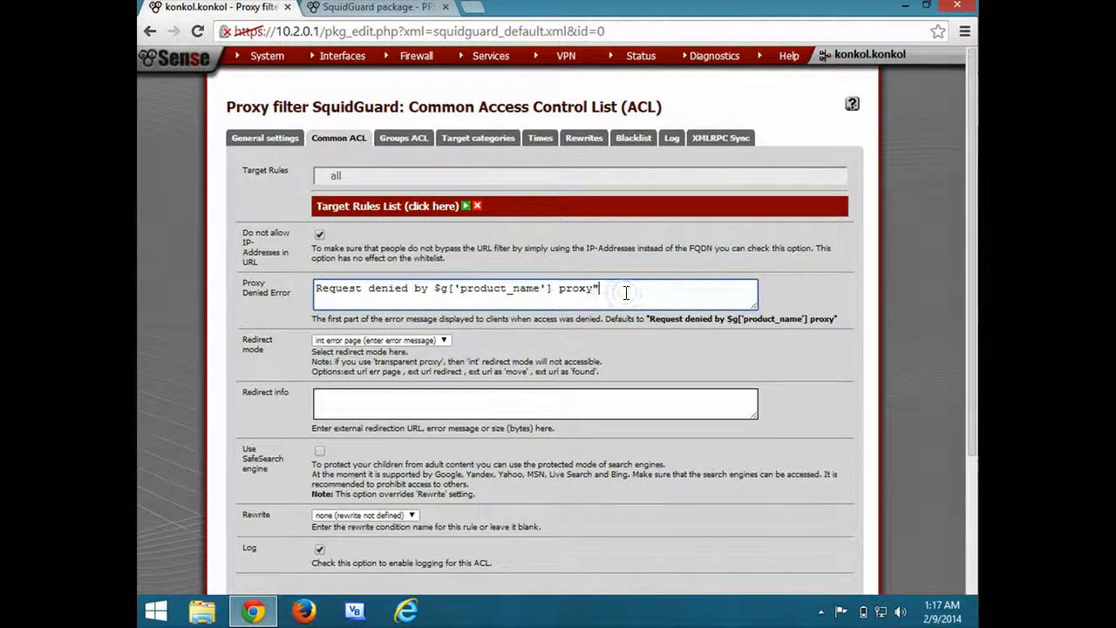
click(659, 307)
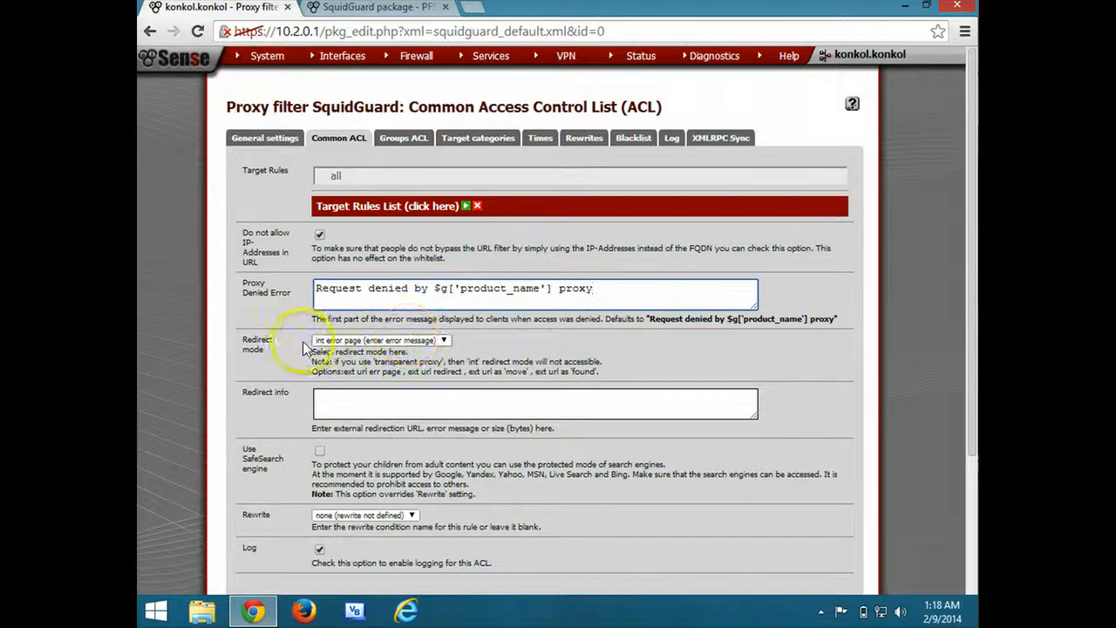
Set the redirect mode to "int error page (enter error message)" and save the Common ACL with logging enabled.
click(369, 342)
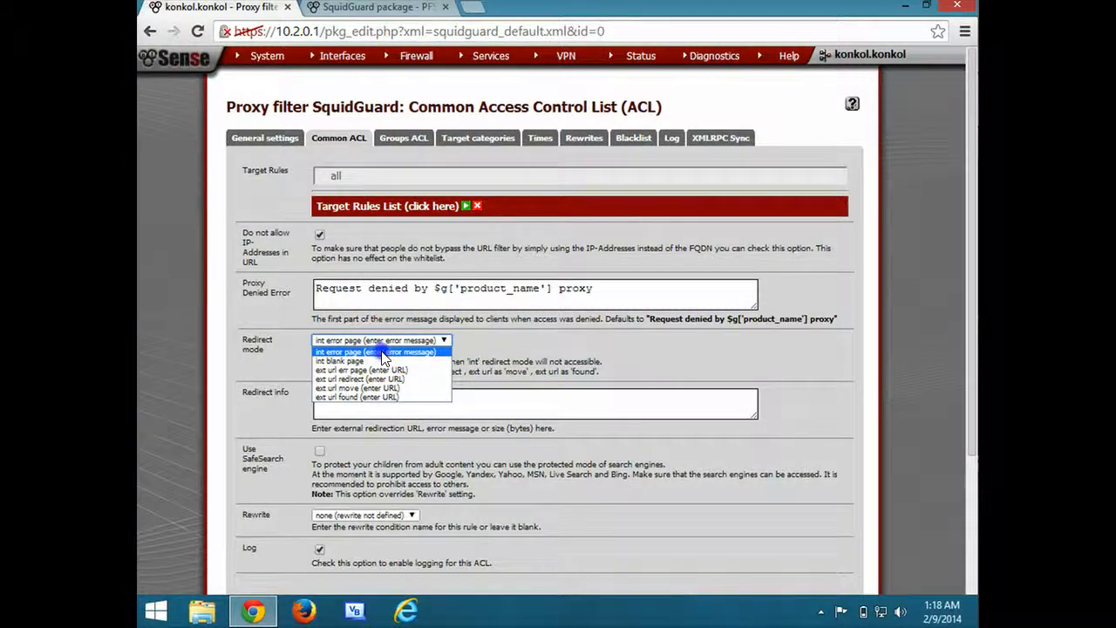
click(380, 352)
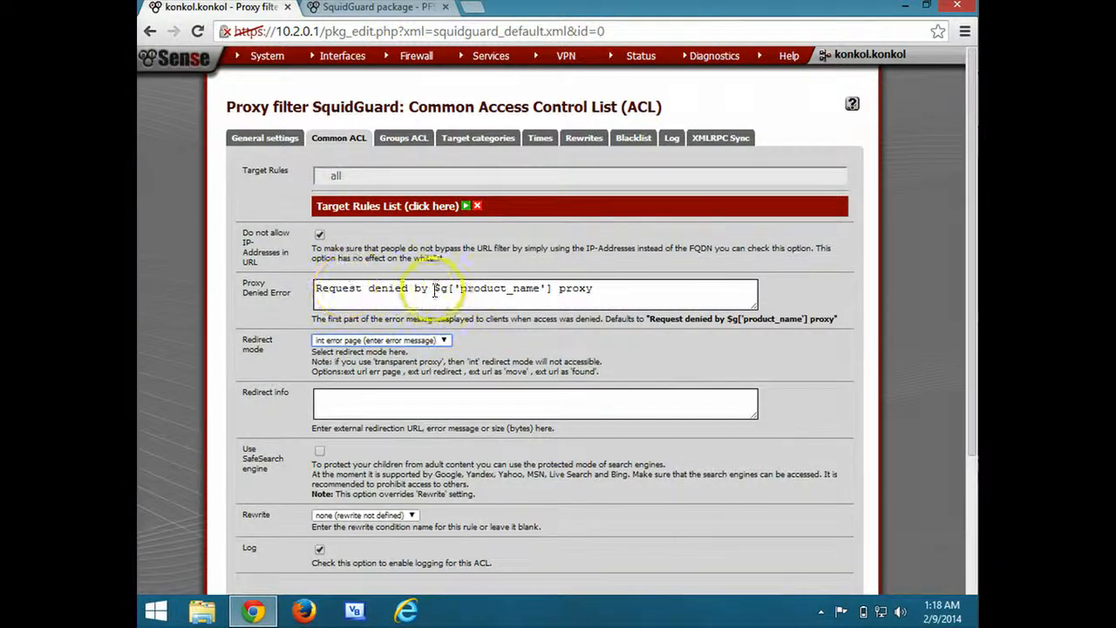
scroll(444, 394, down, 2)
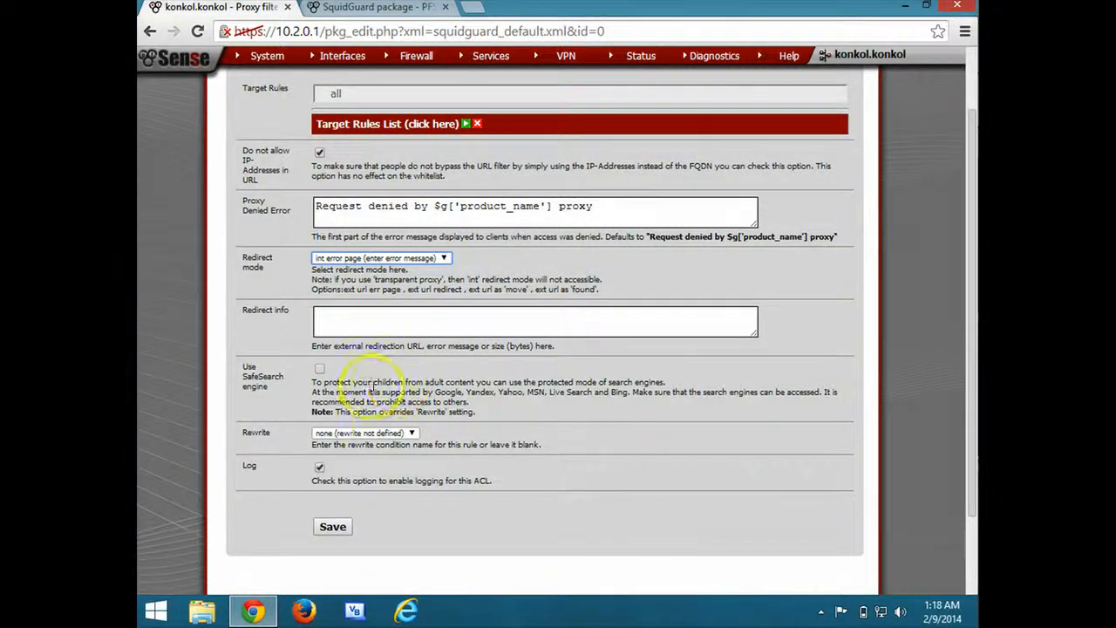
click(319, 467)
click(330, 527)
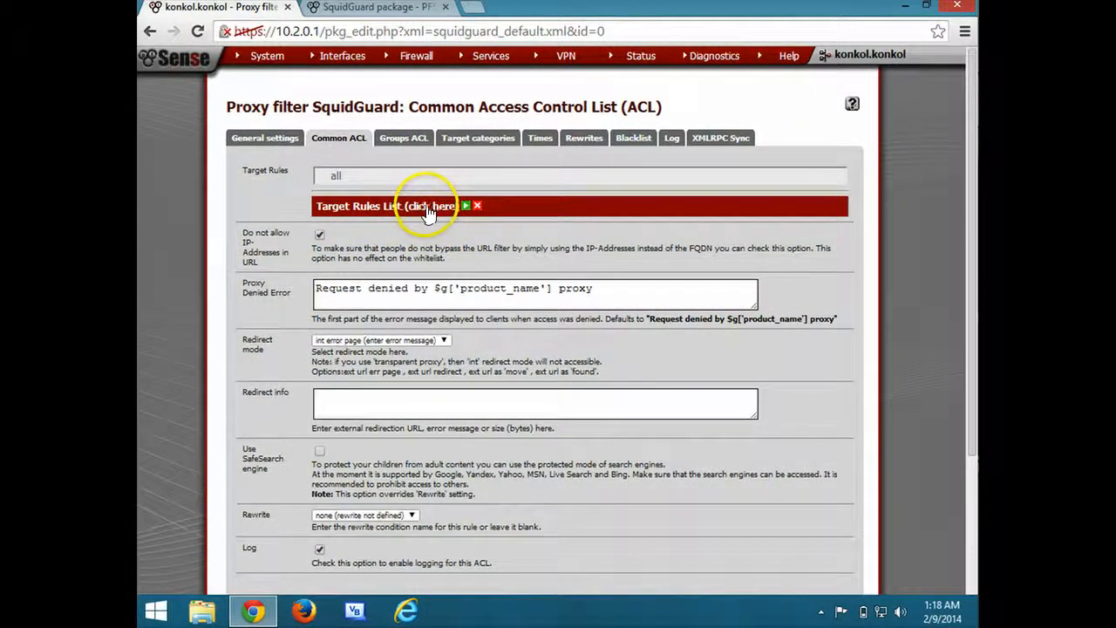
Expand the Common ACL's Target Rules List and look through the blacklist target categories.
click(429, 207)
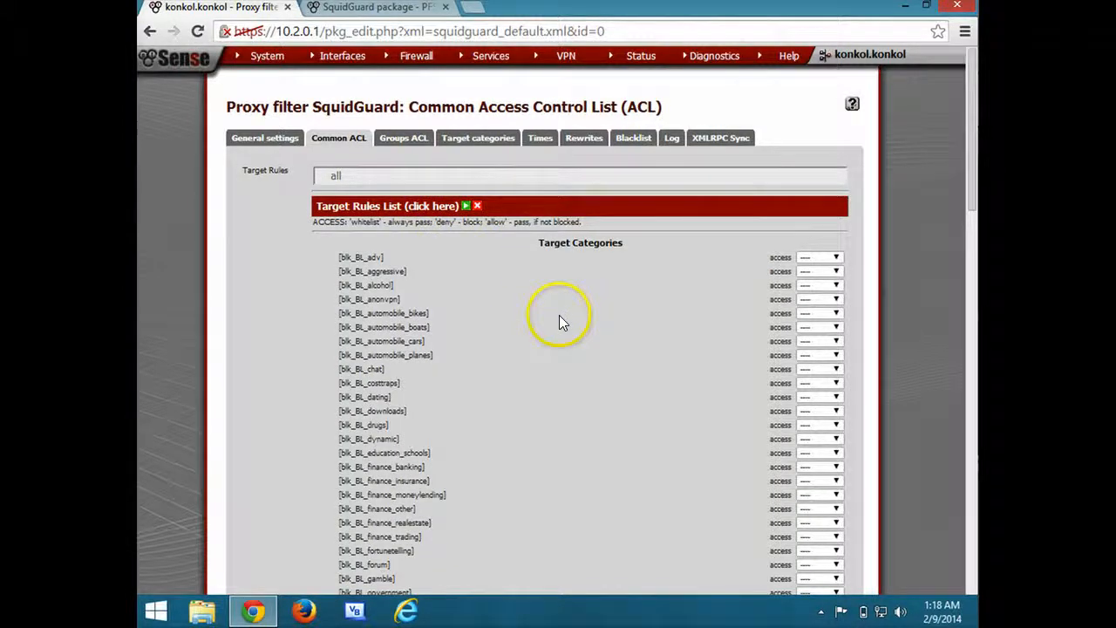
scroll(558, 316, down, 2)
scroll(559, 316, down, 3)
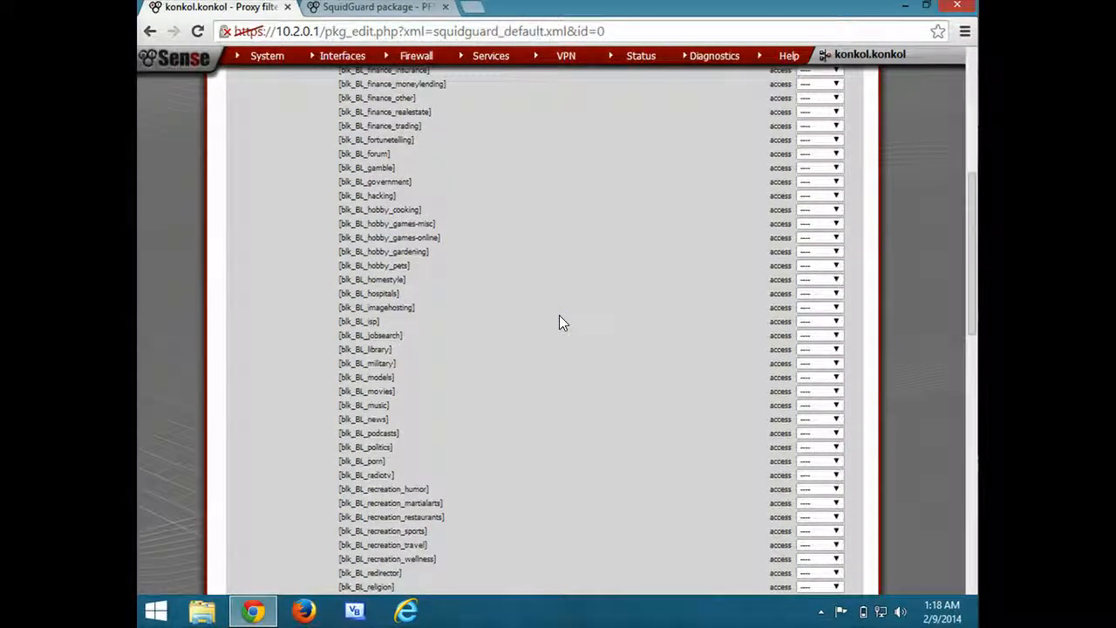
scroll(559, 316, up, 3)
scroll(559, 315, up, 1)
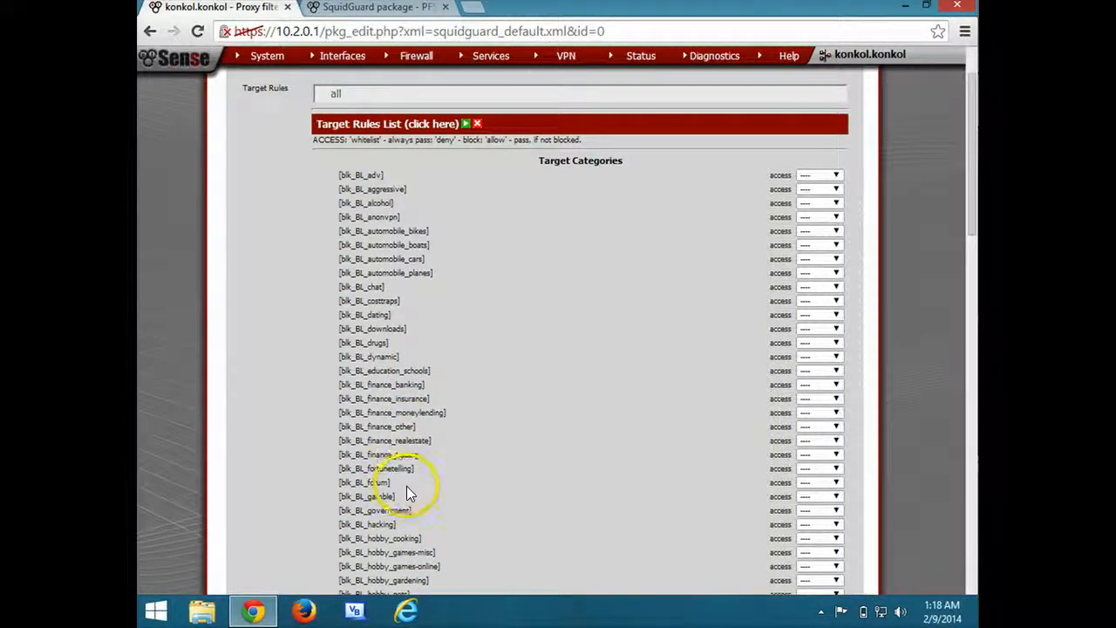
scroll(407, 493, down, 1)
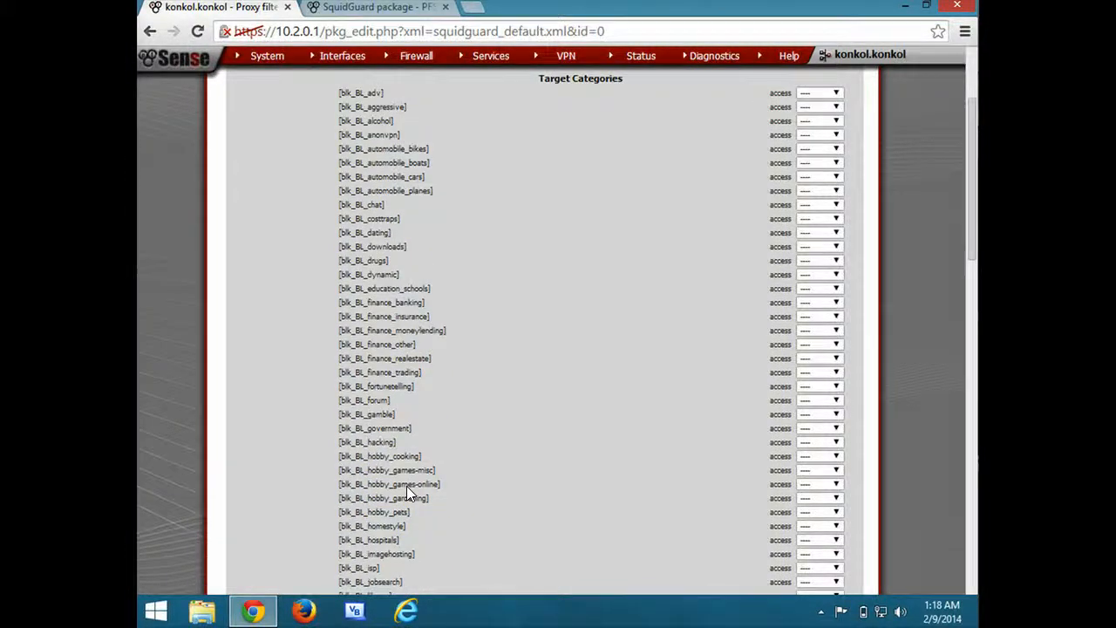
scroll(406, 490, down, 1)
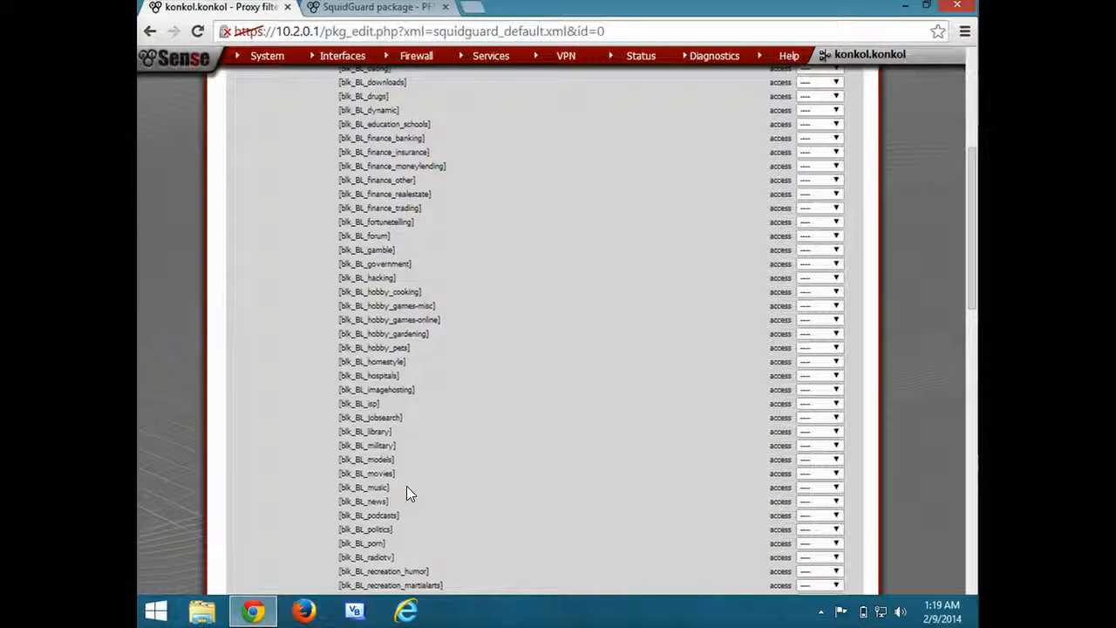
Set access for the blk_BL_socialnet category to deny in the Common ACL's Target Rules List.
scroll(406, 486, down, 1)
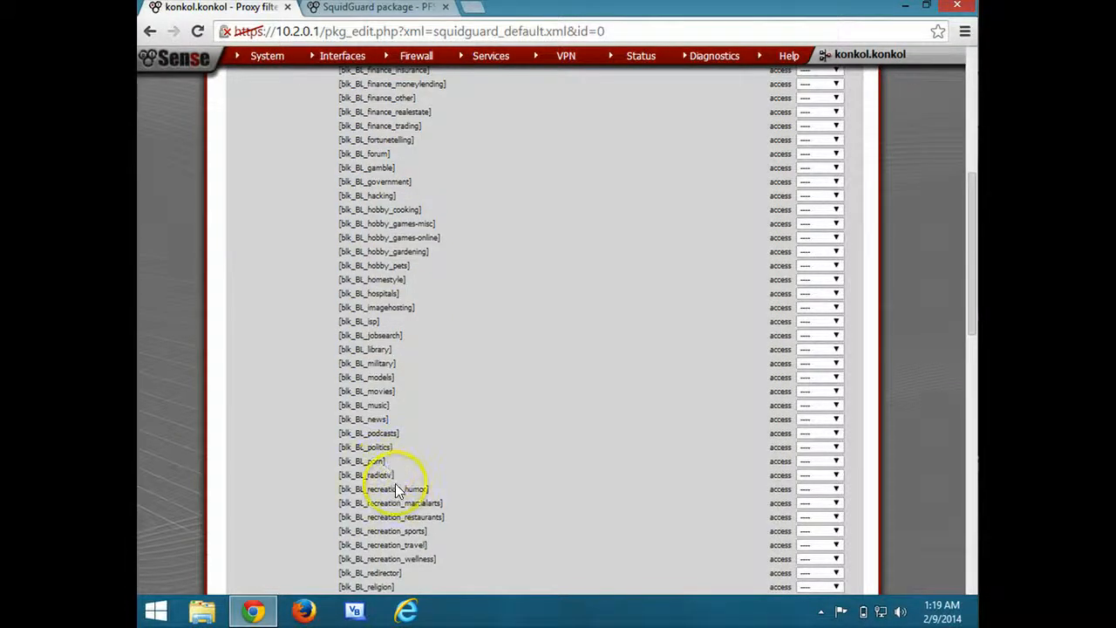
scroll(395, 486, down, 2)
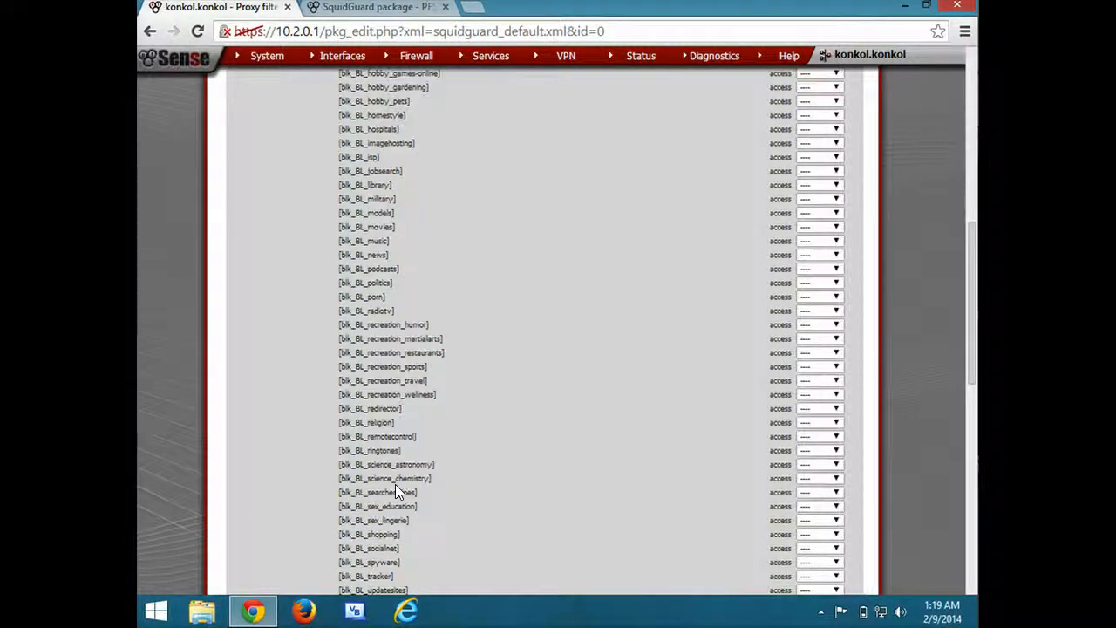
scroll(395, 488, down, 1)
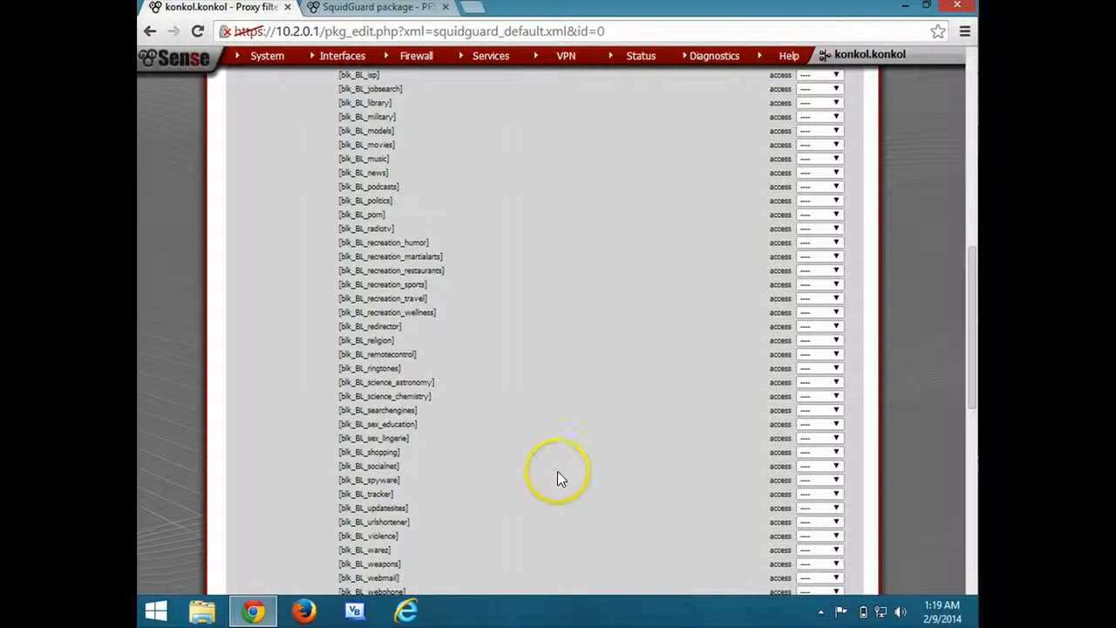
click(814, 465)
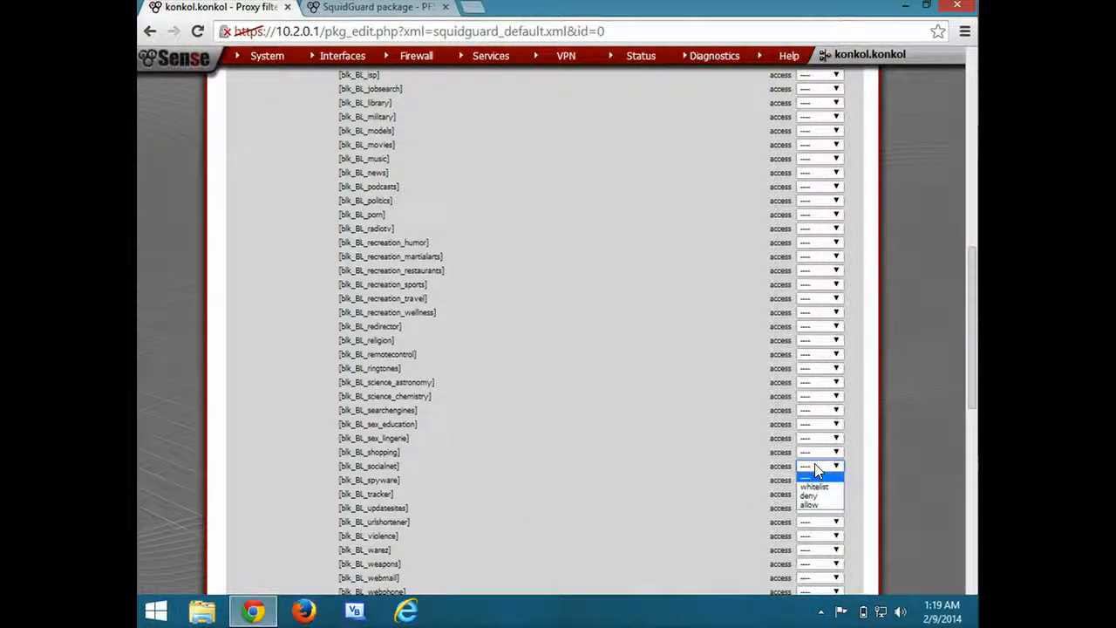
click(814, 497)
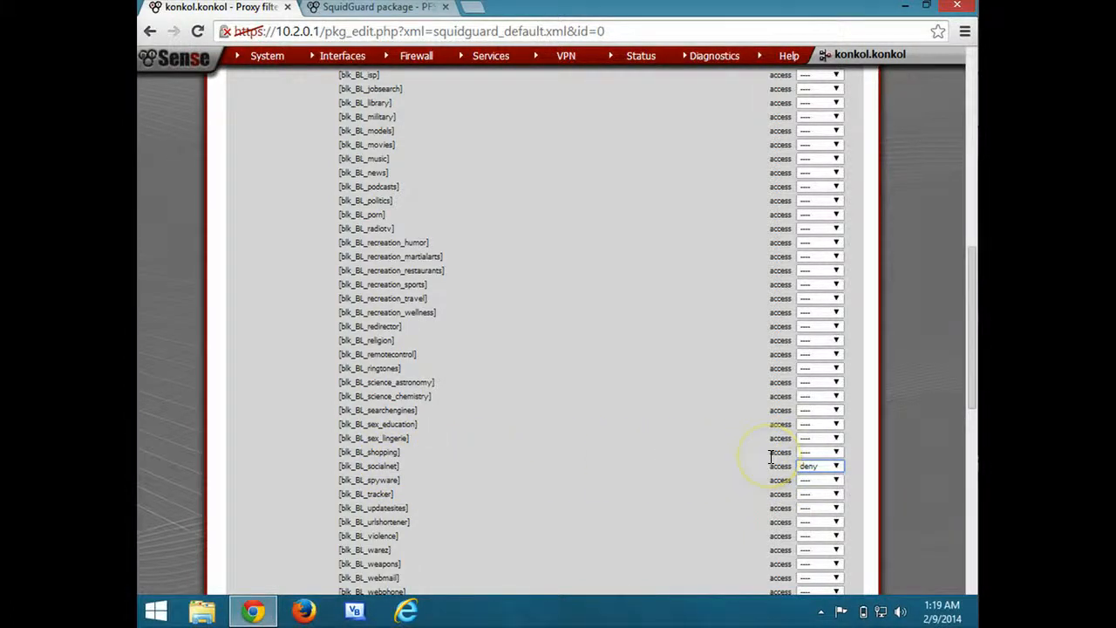
Check the remaining target categories through the Default access [all] rule, and save the Common ACL.
scroll(770, 457, up, 1)
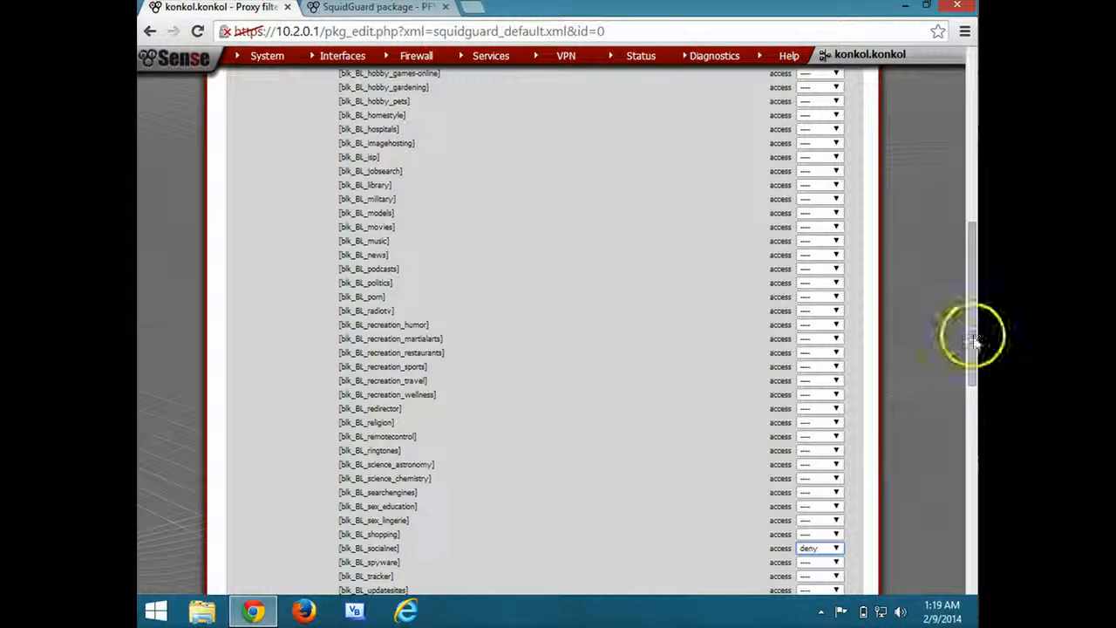
mouse_move(974, 340)
mouse_down()
mouse_move(972, 351)
mouse_move(975, 329)
mouse_up()
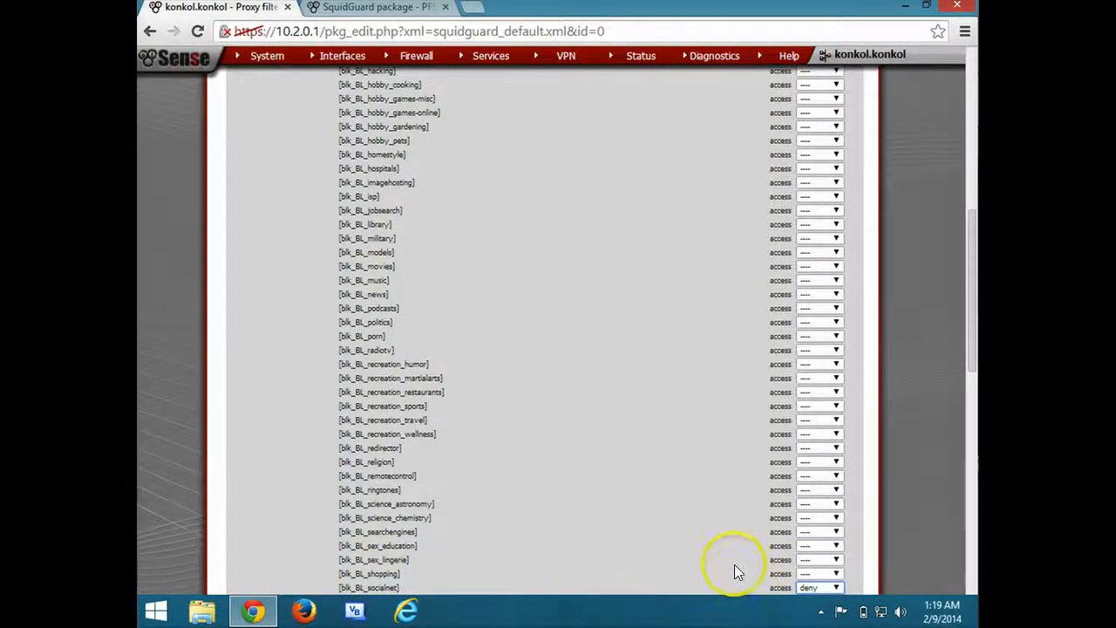
drag(970, 333, 972, 490)
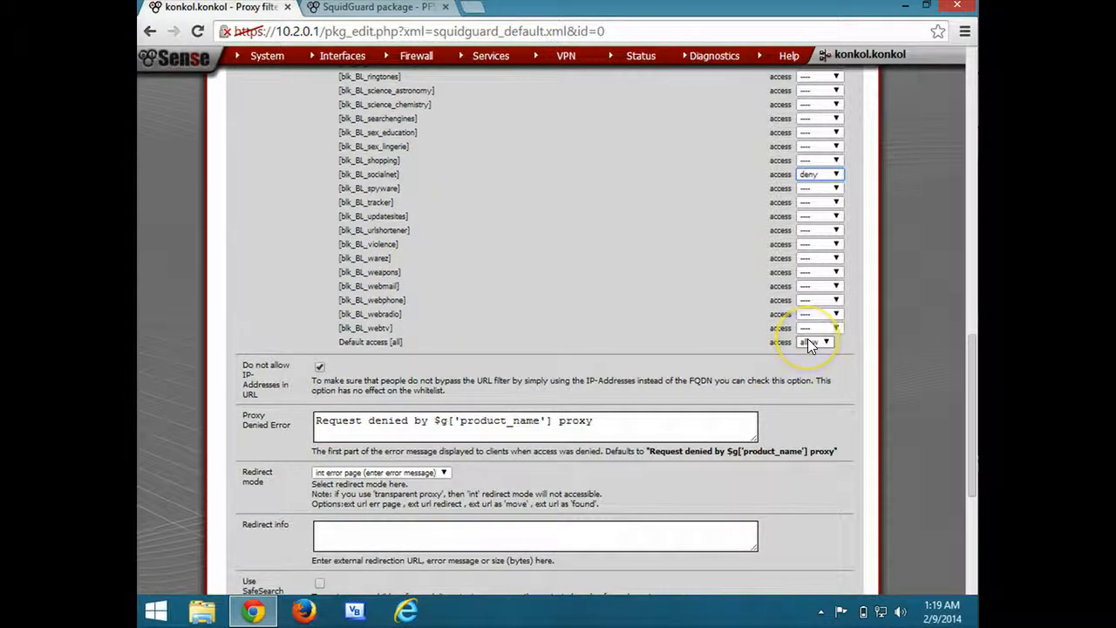
scroll(541, 490, down, 5)
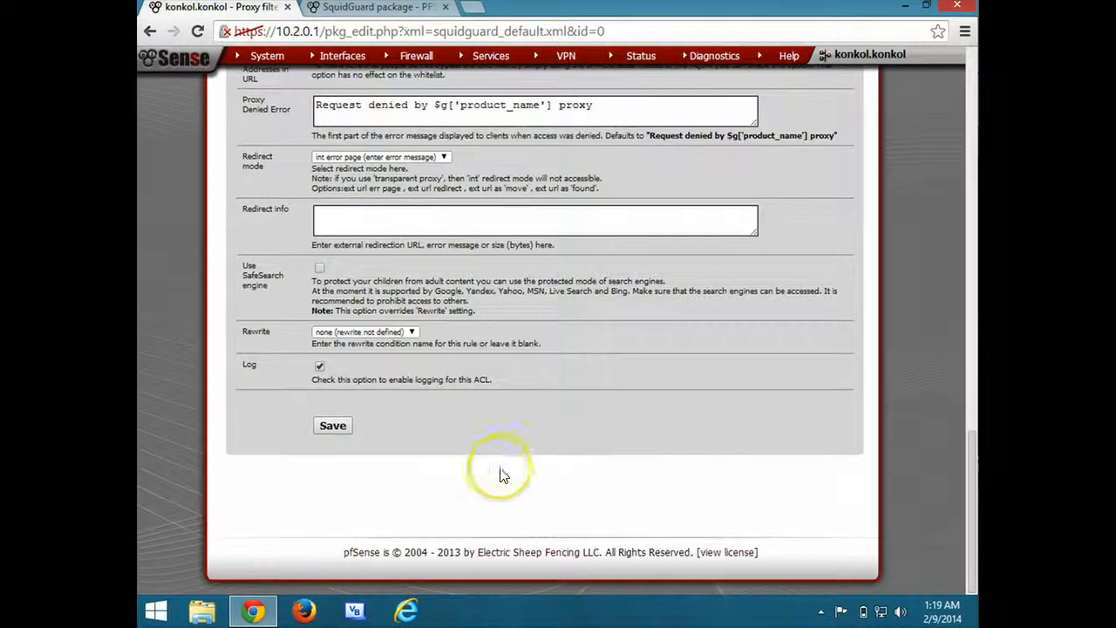
click(336, 426)
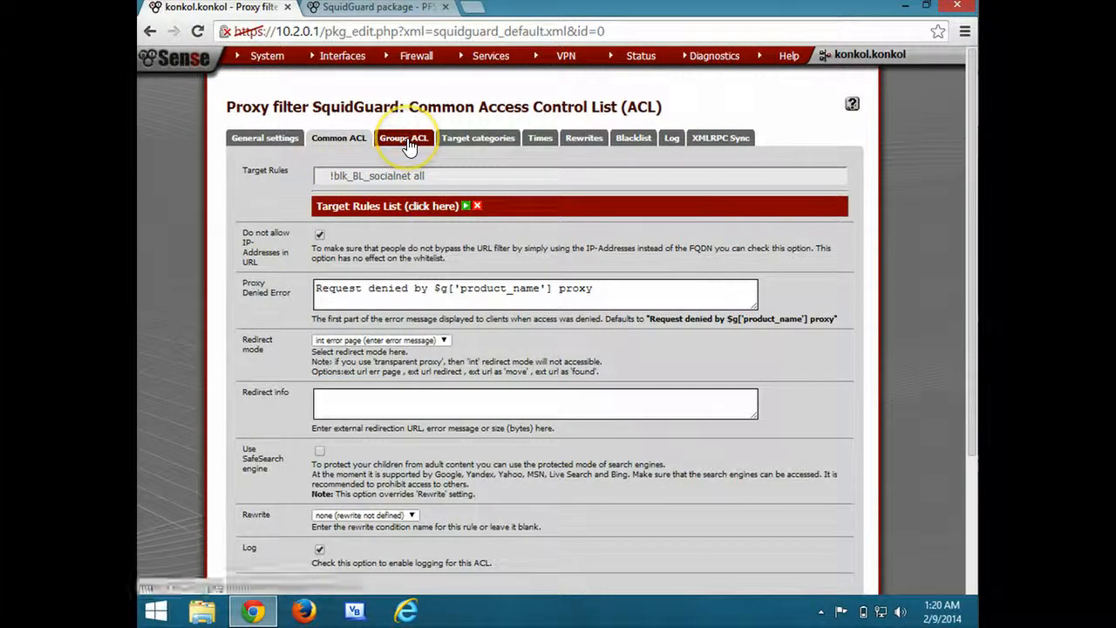
Review the Blacklist page, and examine the Blocked and Filter GUI log entries on the Log page.
click(464, 145)
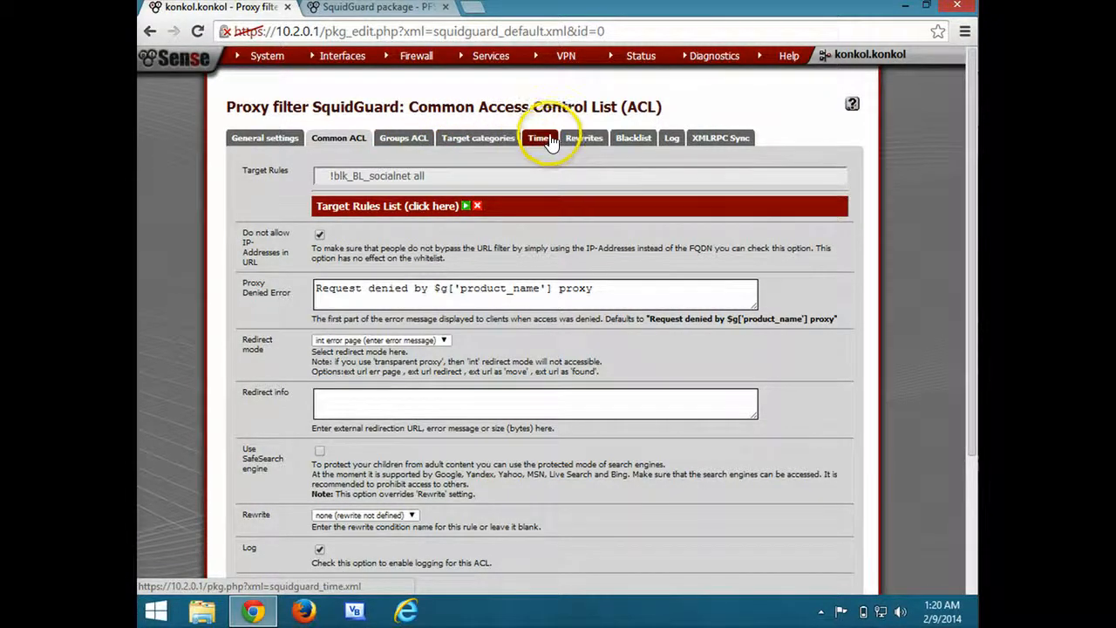
click(634, 143)
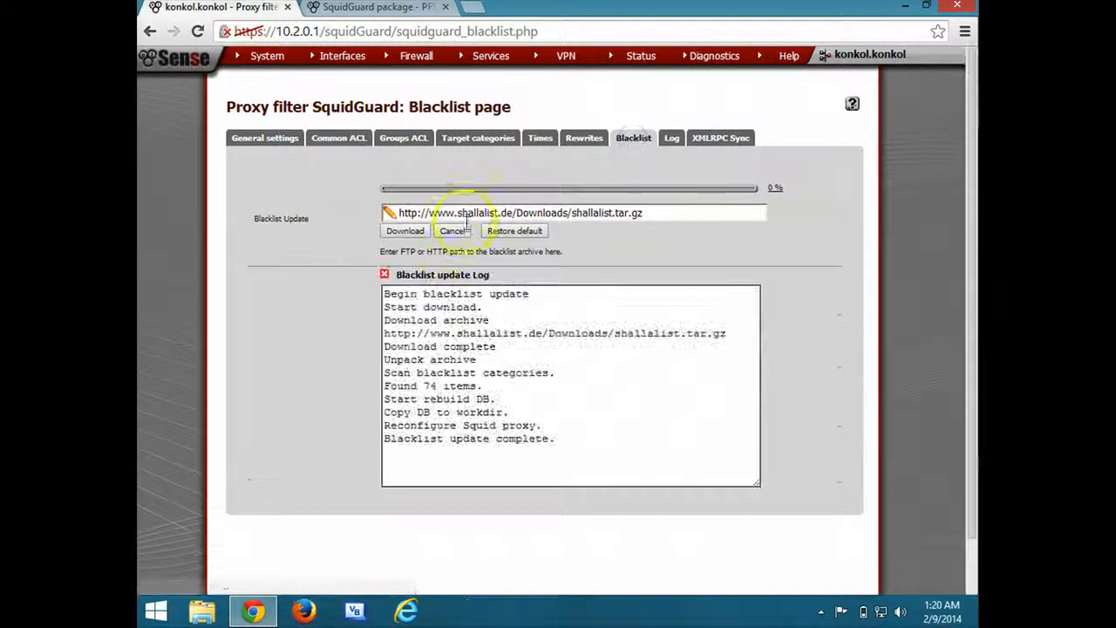
click(672, 144)
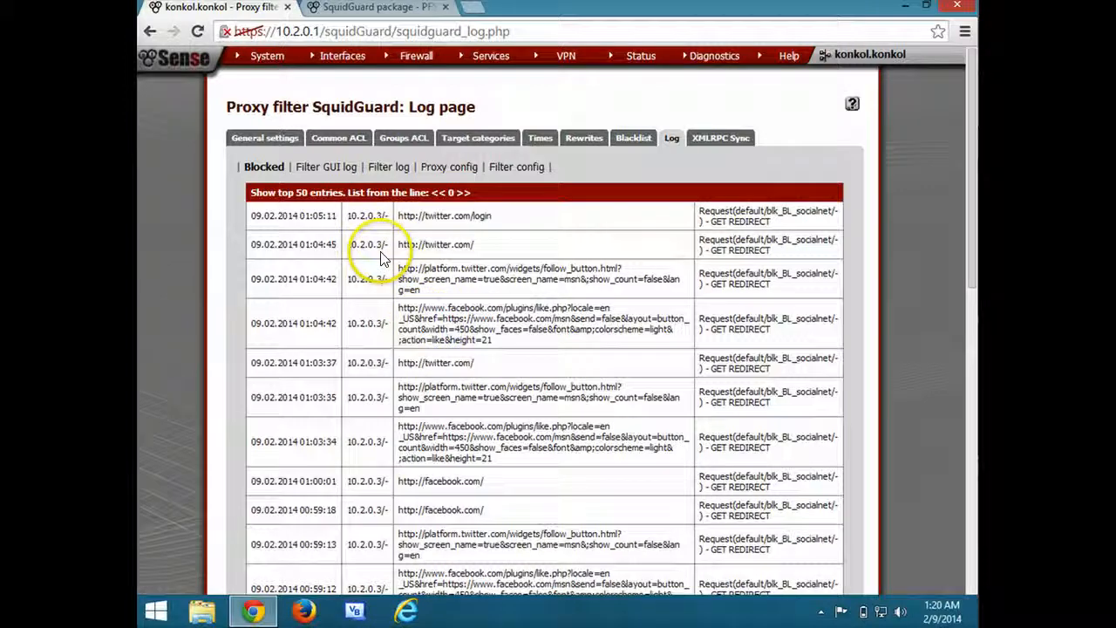
click(315, 169)
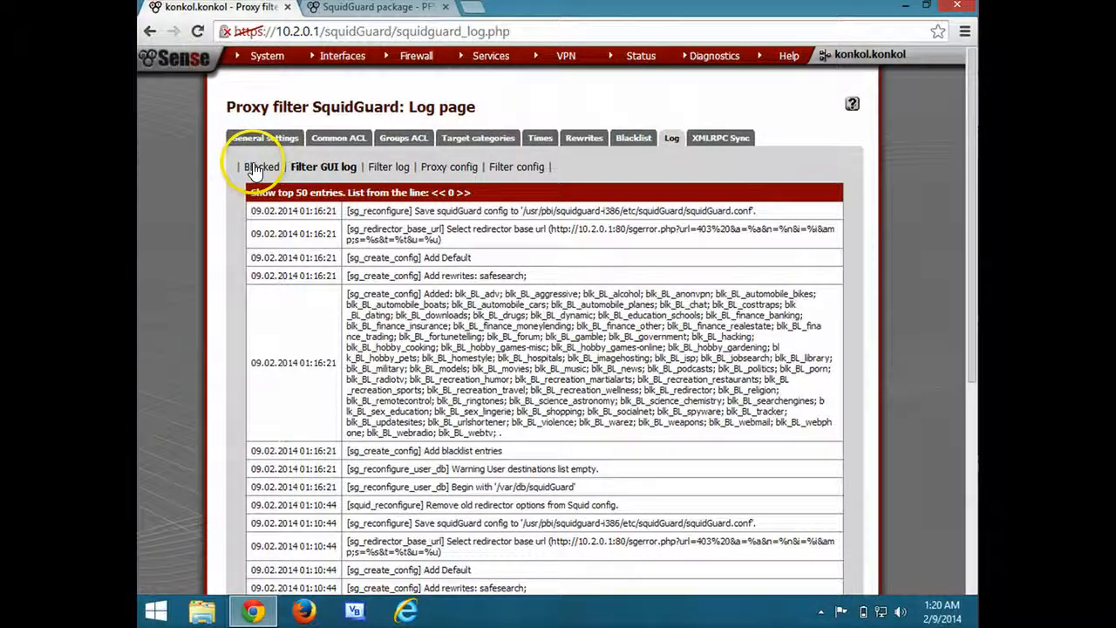
click(252, 170)
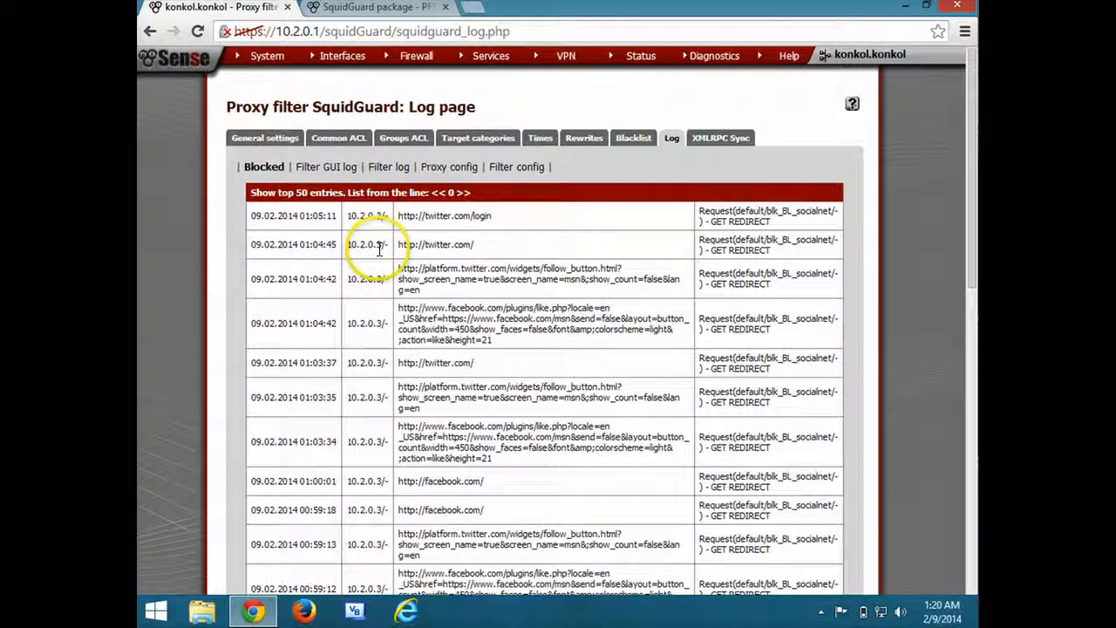
Enable squidGuard in the general settings and apply the change to start the service.
click(263, 141)
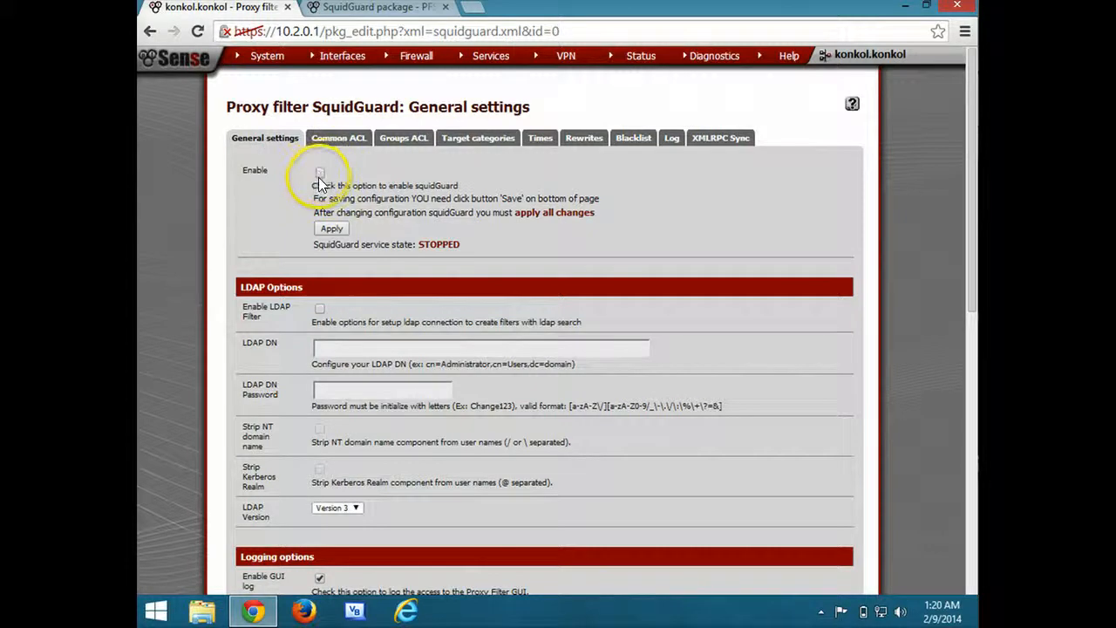
click(320, 171)
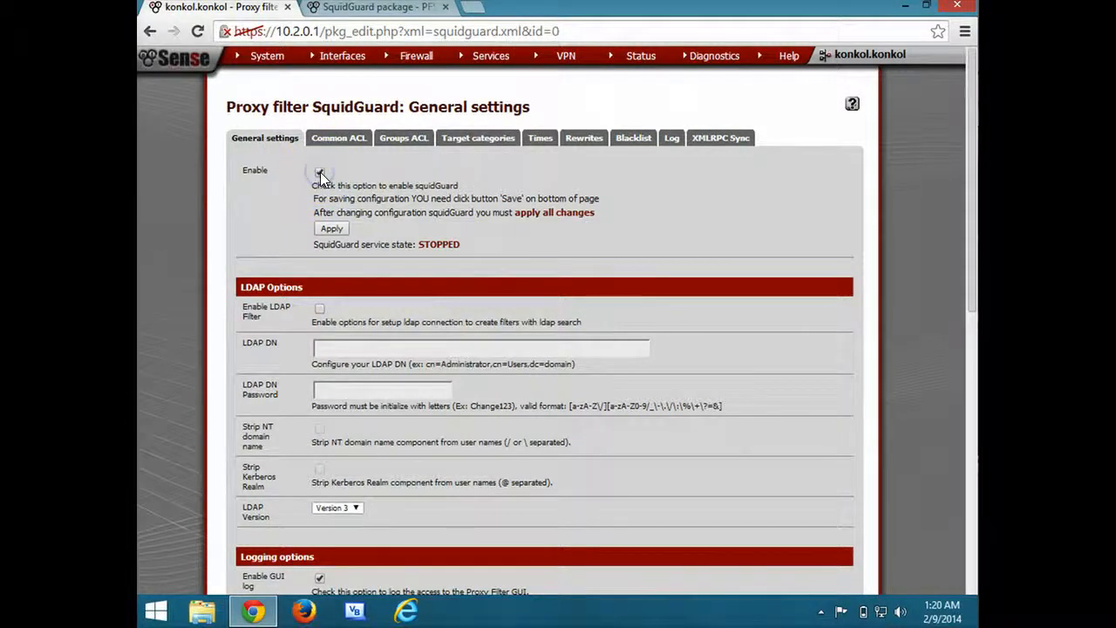
click(332, 229)
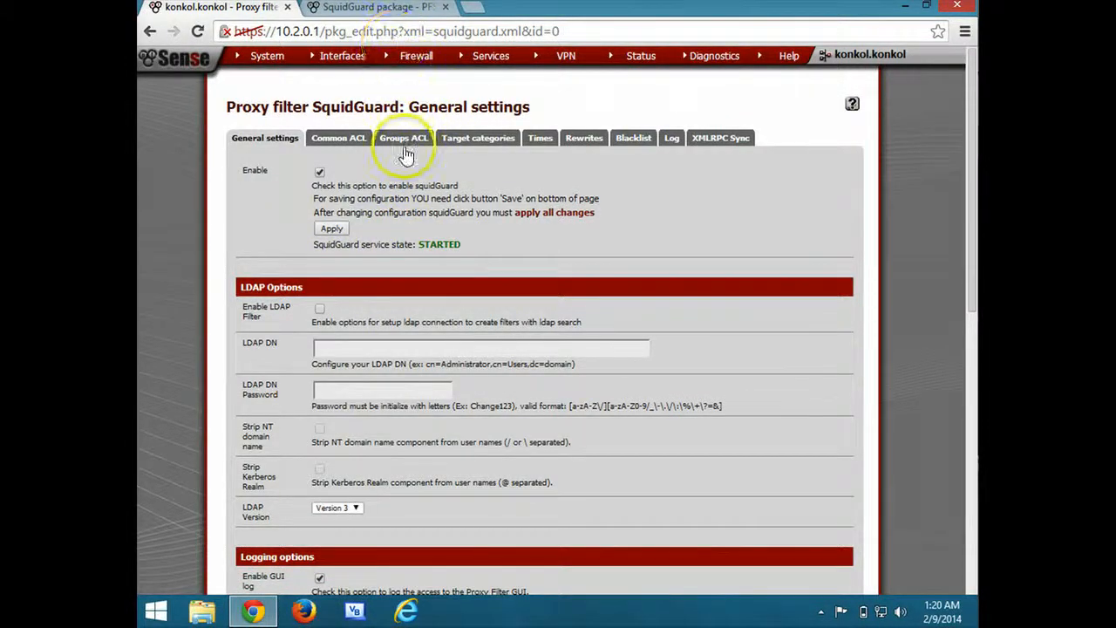
Switch to Internet Explorer and check in its Internet Options that browsing history is deleted on exit.
click(407, 612)
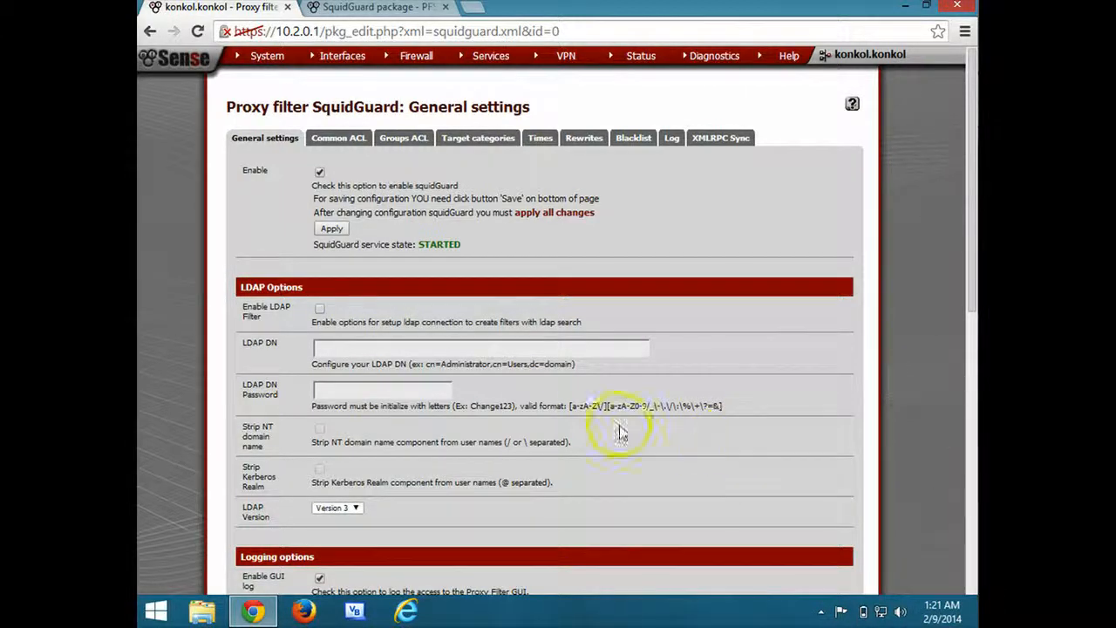
click(406, 610)
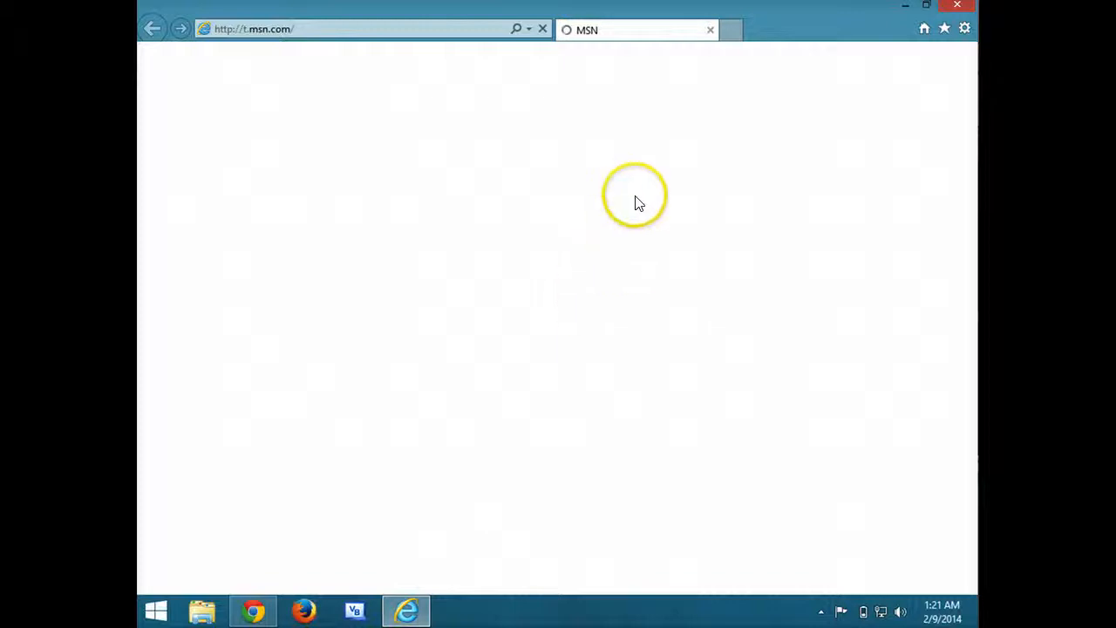
click(966, 29)
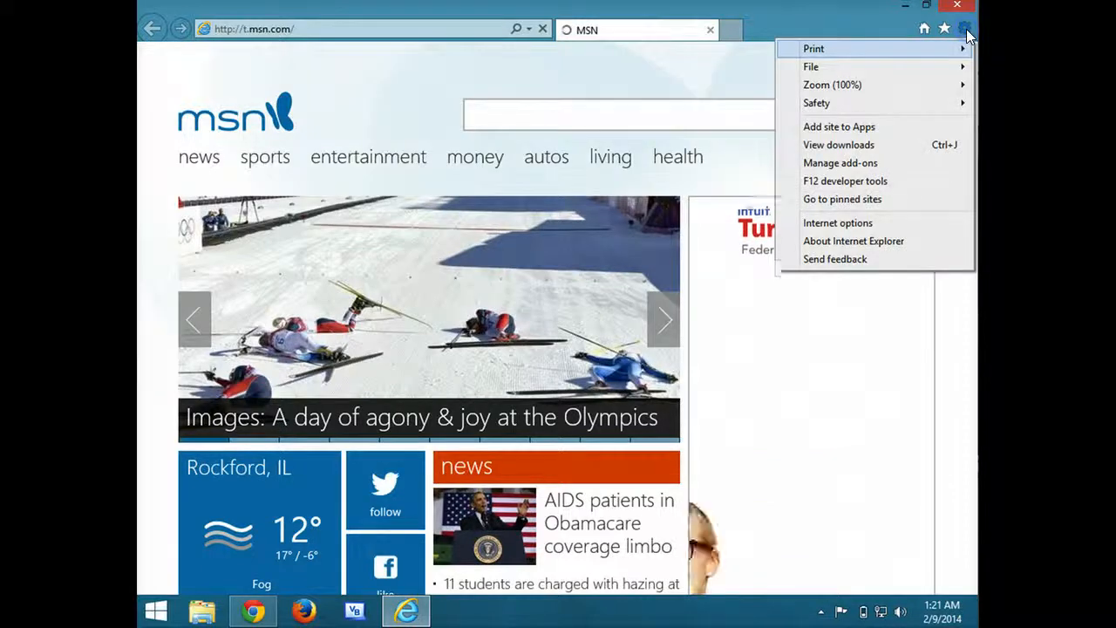
click(828, 222)
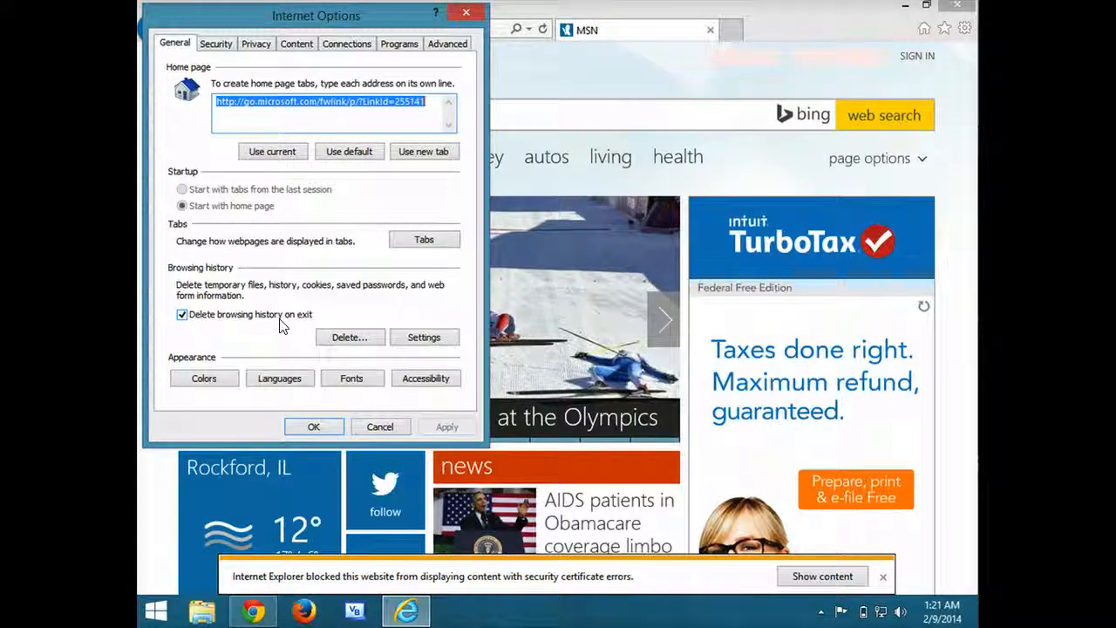
click(312, 426)
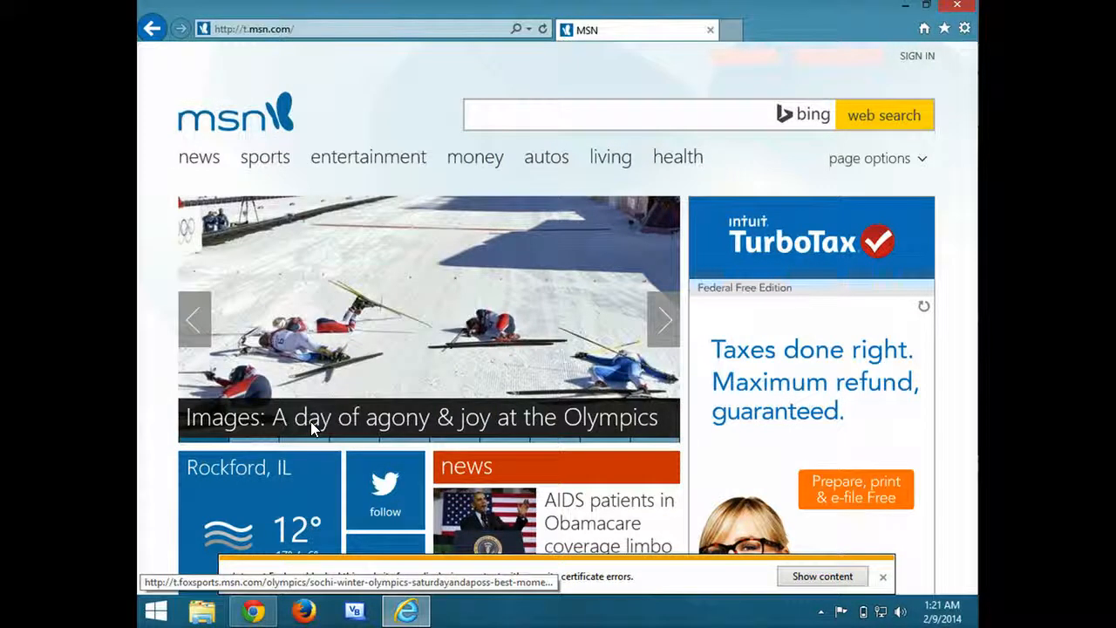
Test the filter by opening twitter.com past the certificate warning, and examine the target group on the resulting page.
click(339, 33)
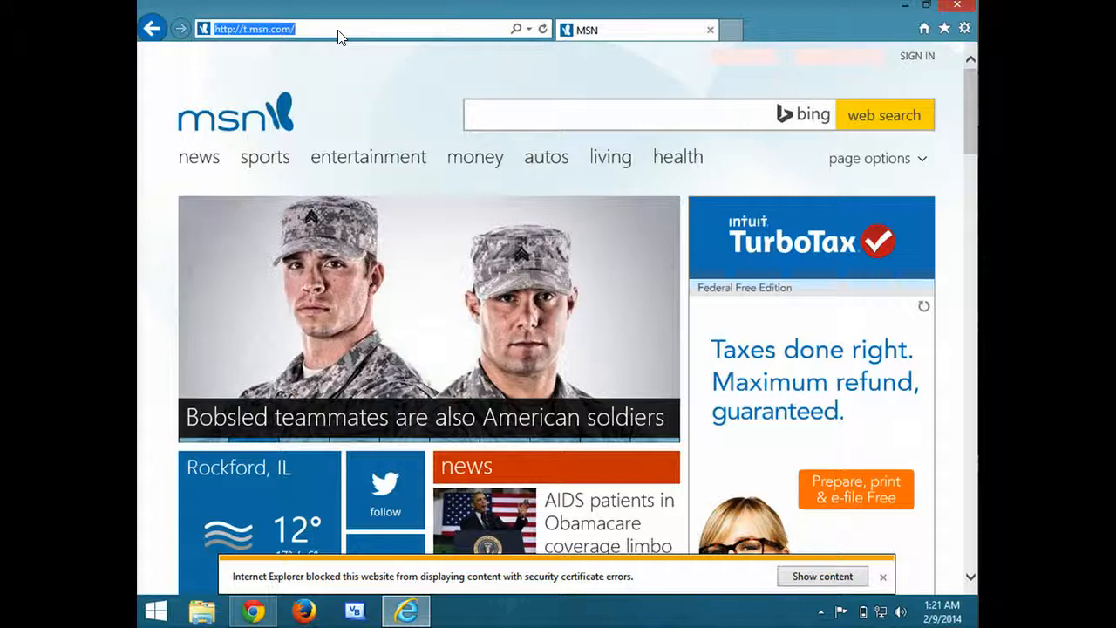
text(twitt)
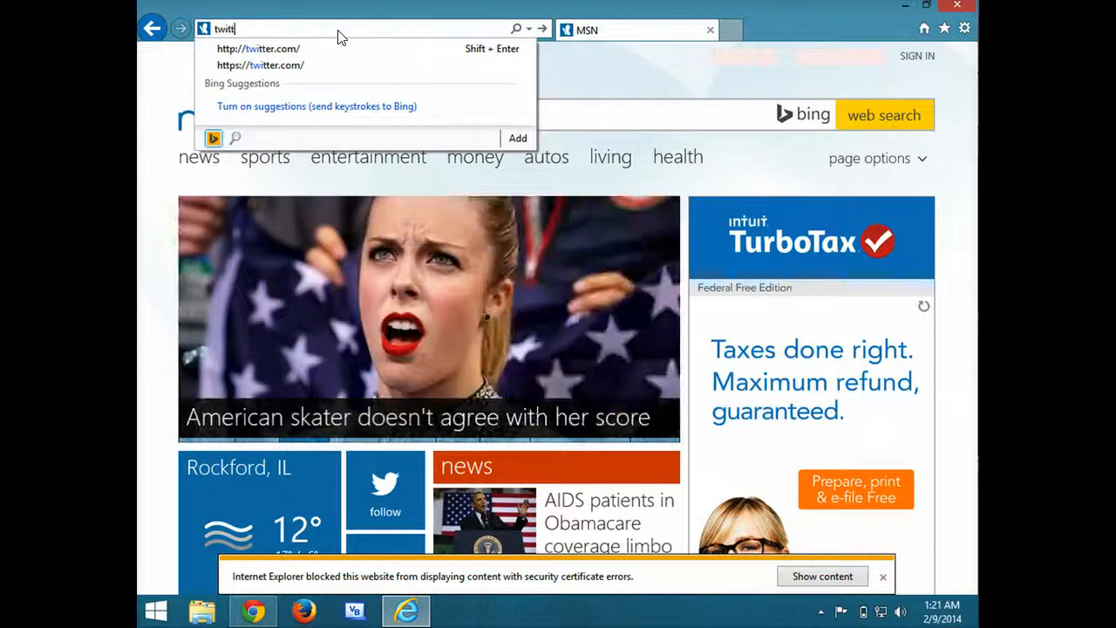
text(er.c)
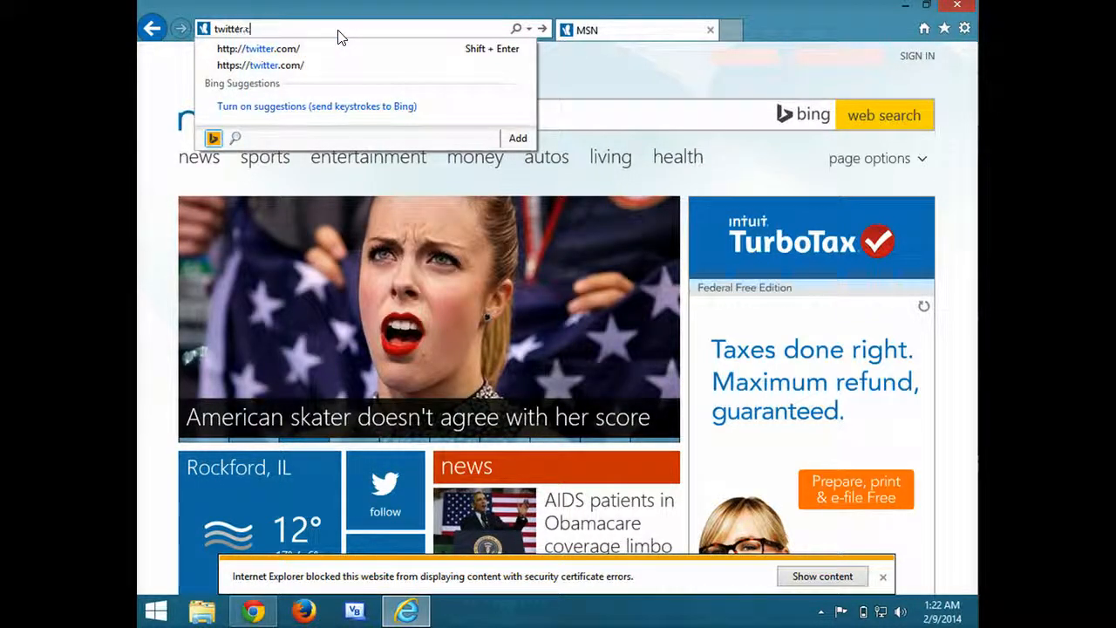
text(om)
key(Return)
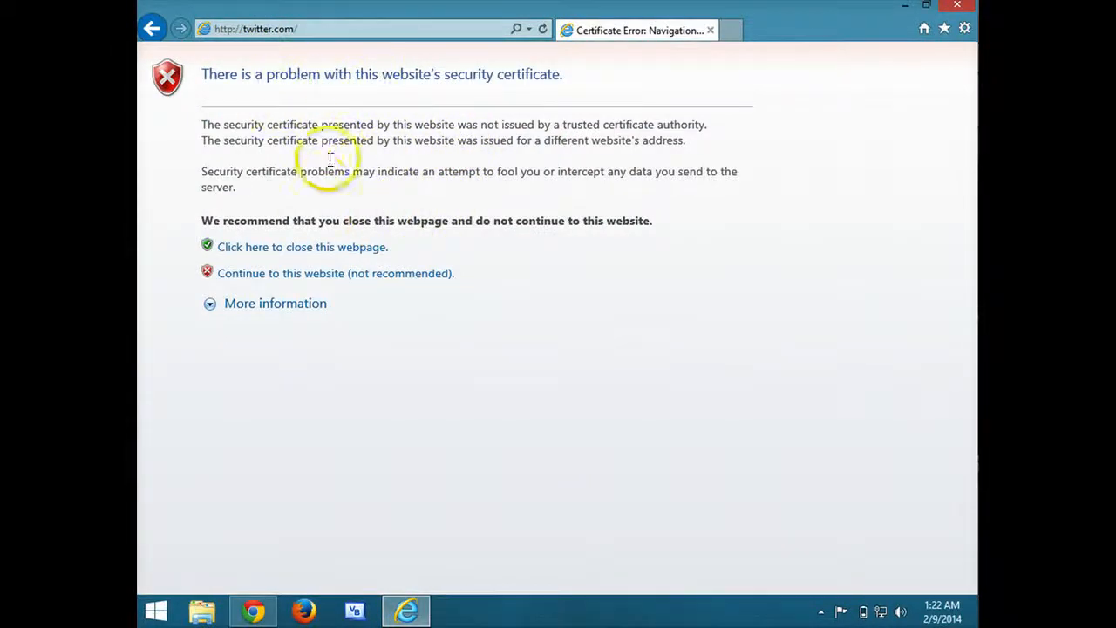
click(290, 276)
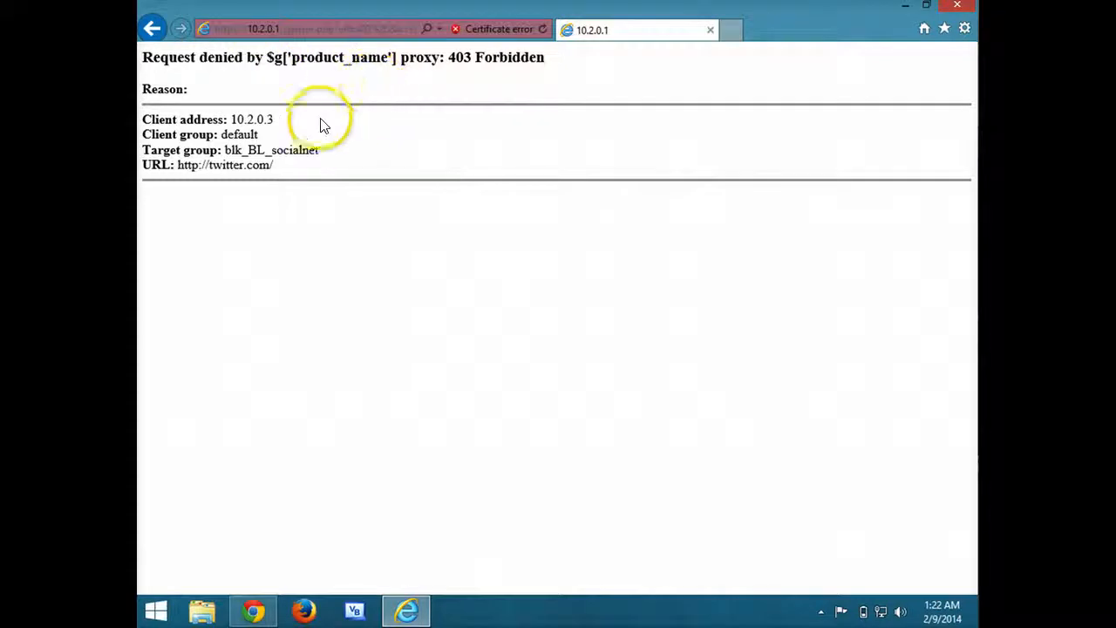
drag(223, 152, 322, 159)
click(324, 166)
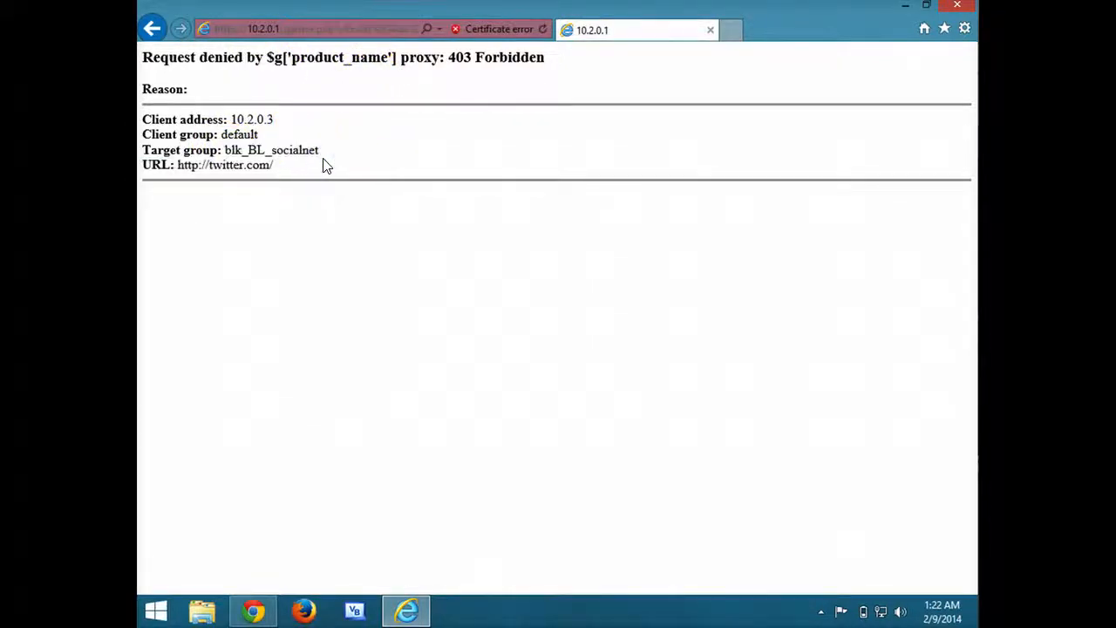
Leave the Twitter test page and test the filter with facebook.com.
click(152, 29)
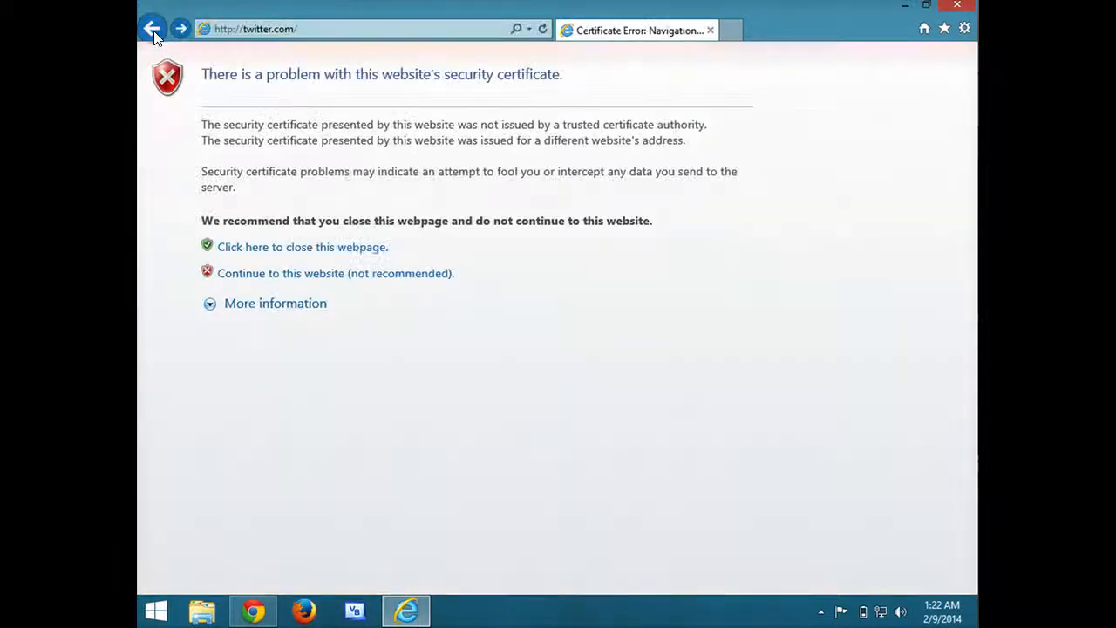
click(274, 27)
text(face)
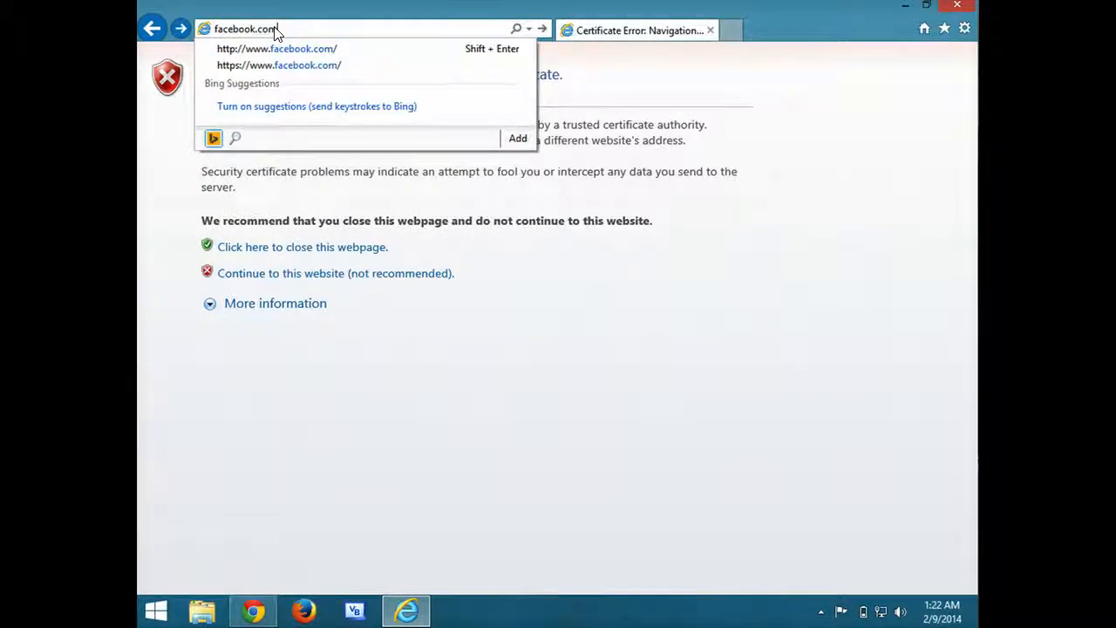
text(book.com)
key(Return)
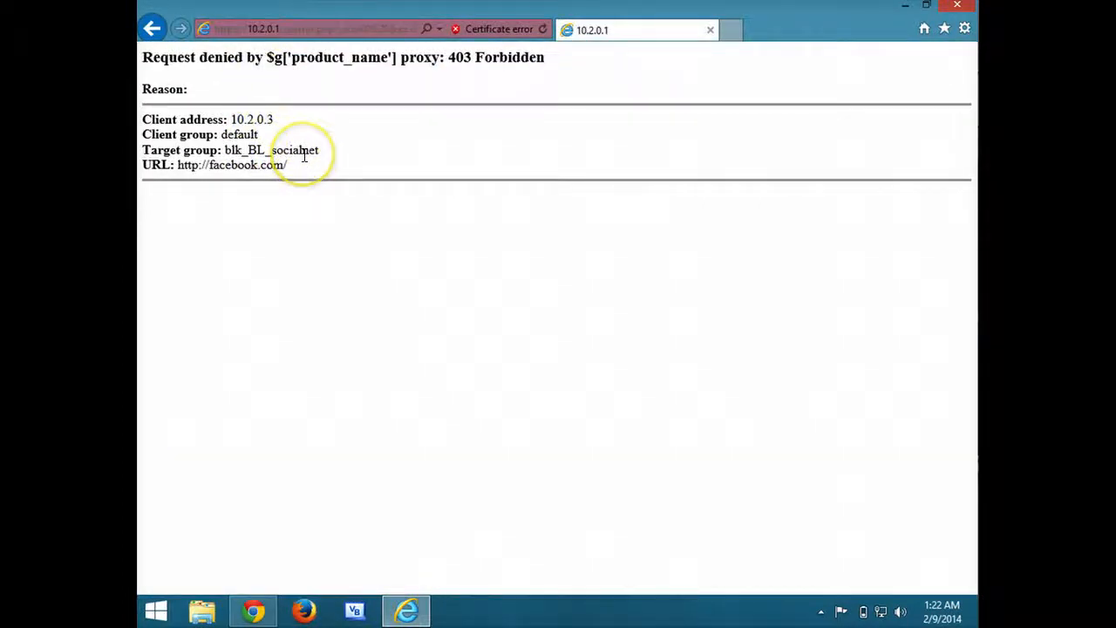
Close Internet Explorer and open the Common ACL in pfSense's SquidGuard proxy filter.
click(154, 29)
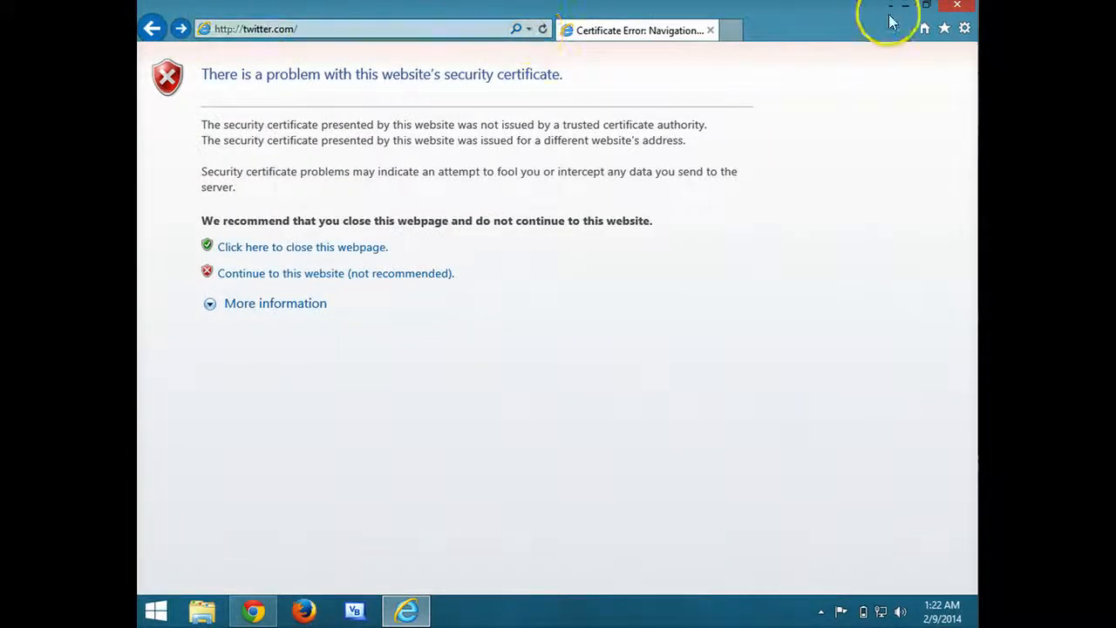
click(957, 5)
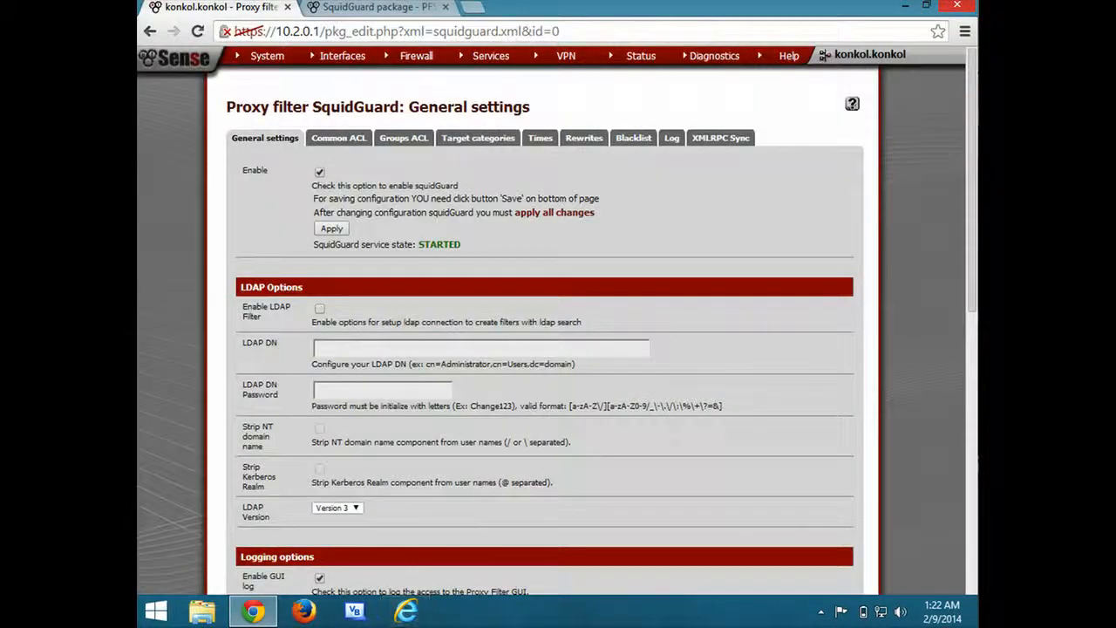
click(346, 139)
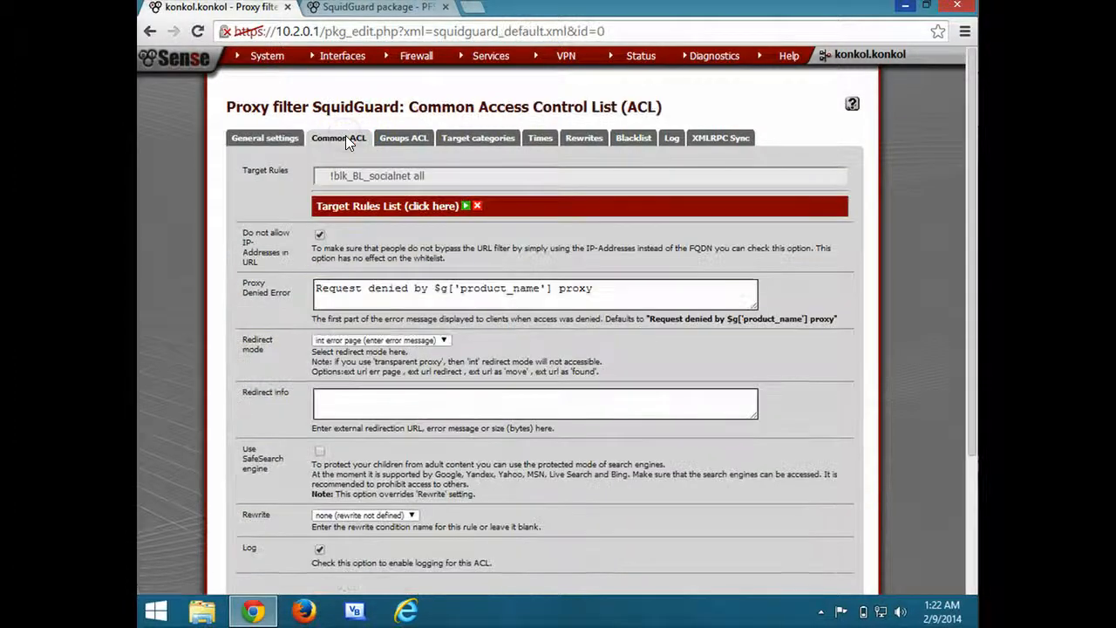
Reset the blk_BL_socialnet category's access to ---- in the Common ACL target rules list and save the ACL.
click(438, 209)
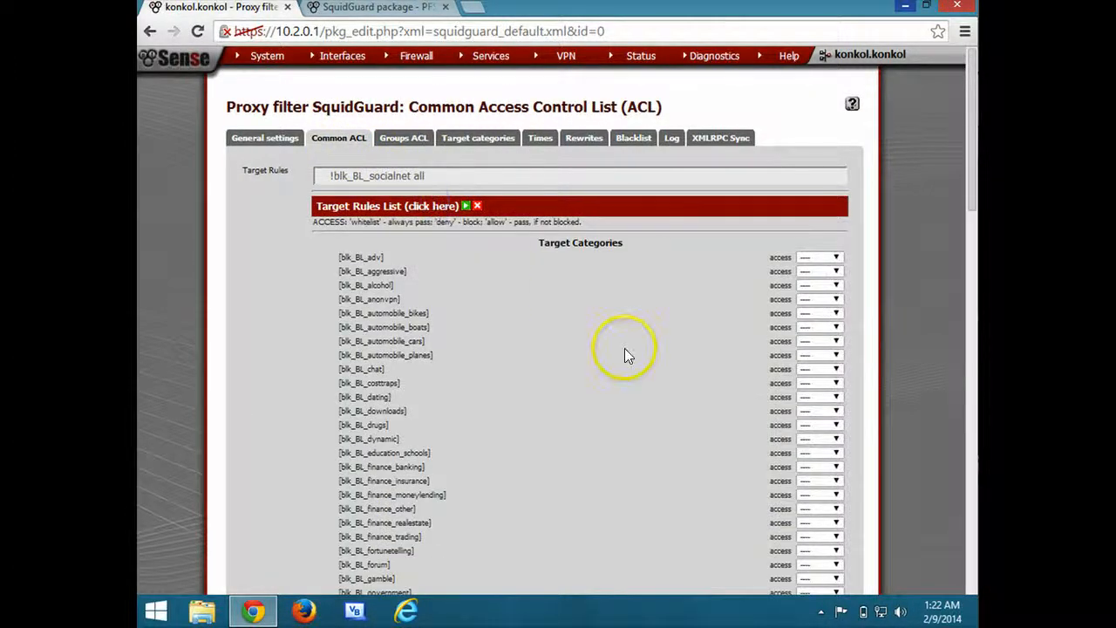
scroll(624, 349, down, 5)
scroll(625, 356, down, 5)
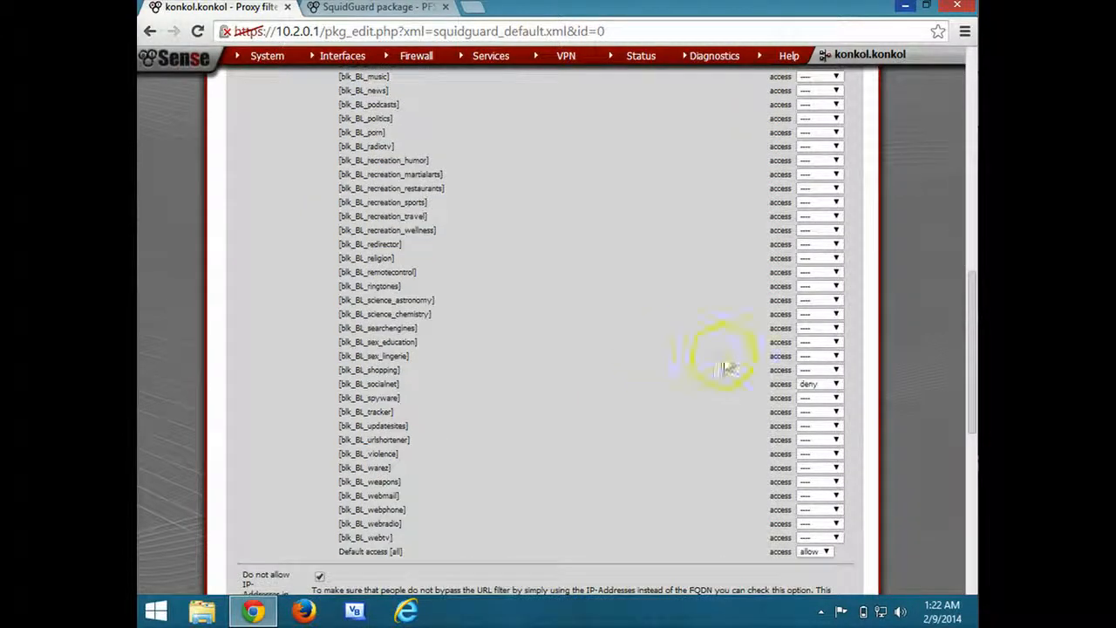
click(822, 384)
click(815, 396)
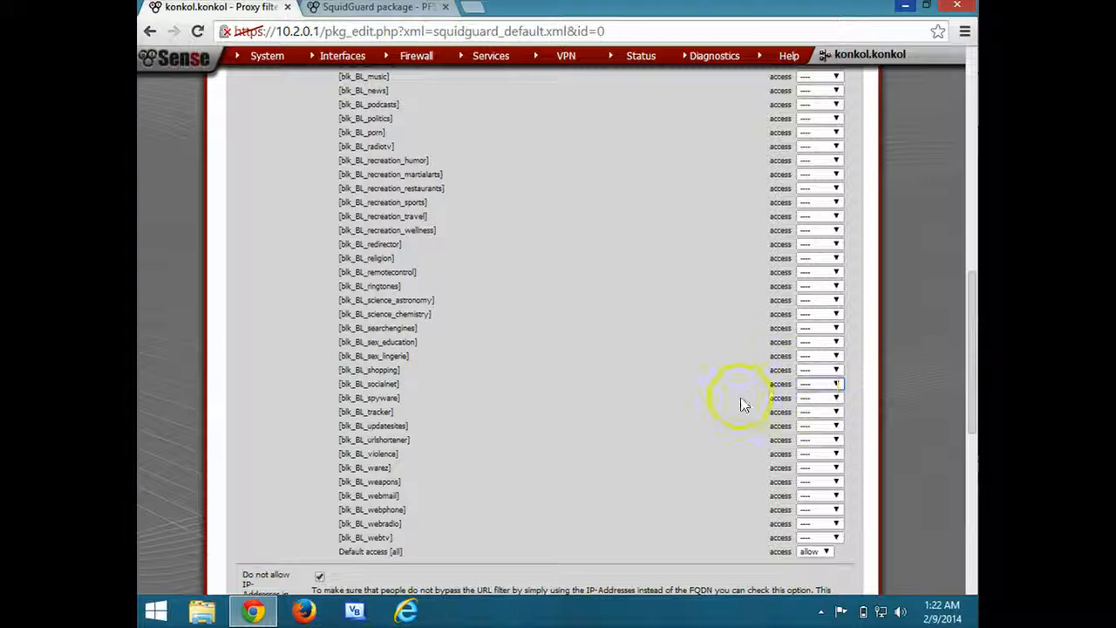
scroll(740, 401, down, 5)
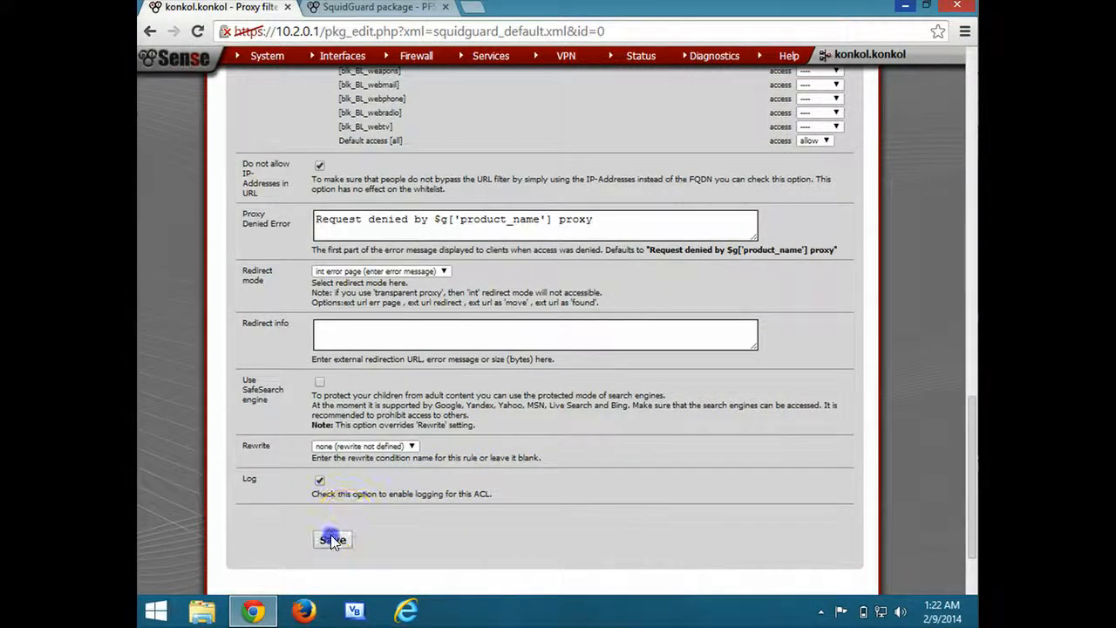
click(332, 539)
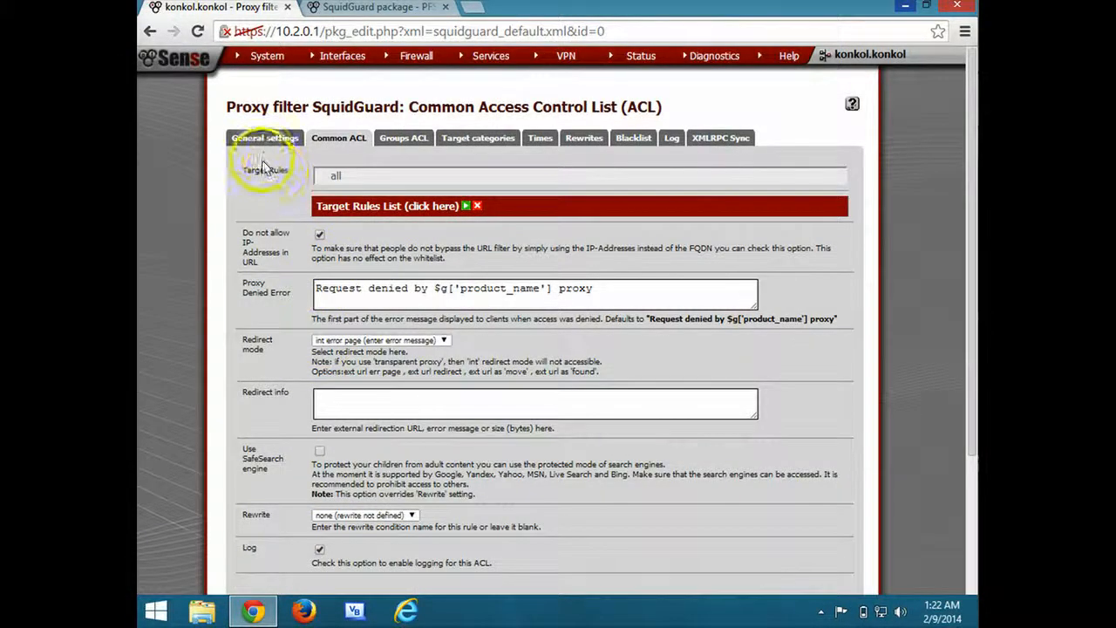
Restart SquidGuard from its General settings by disabling and re-enabling it, applying the change each time.
click(264, 140)
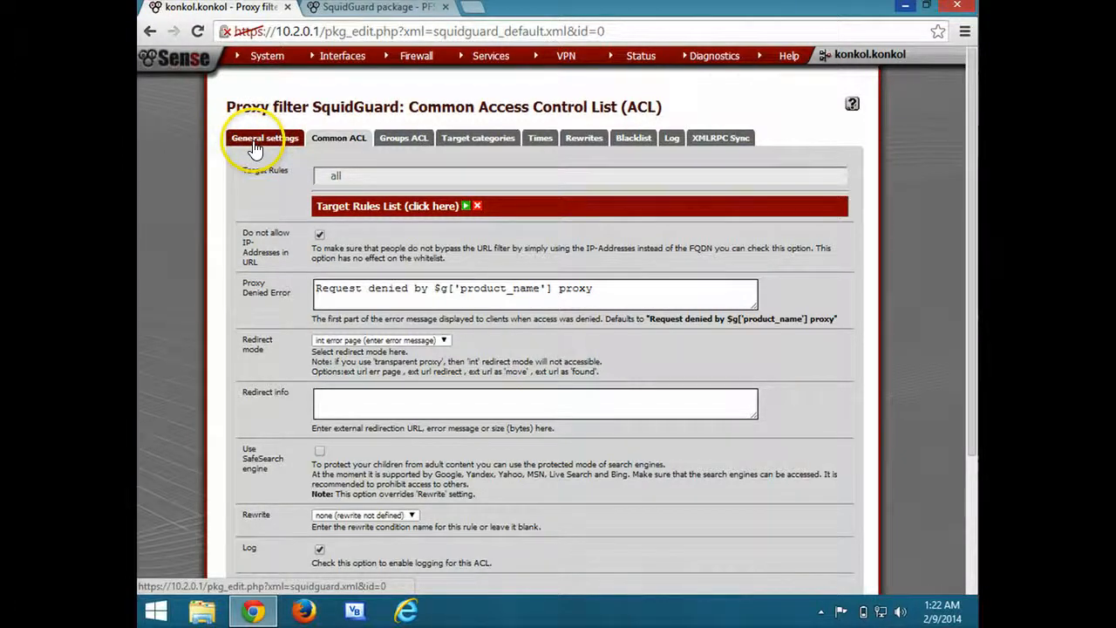
click(319, 174)
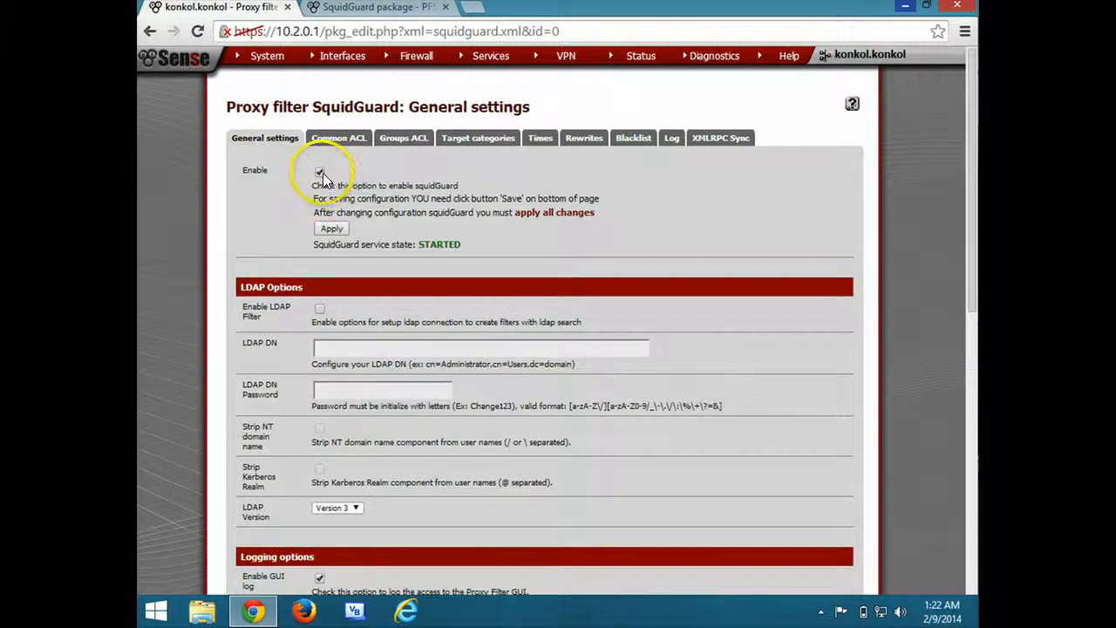
click(327, 230)
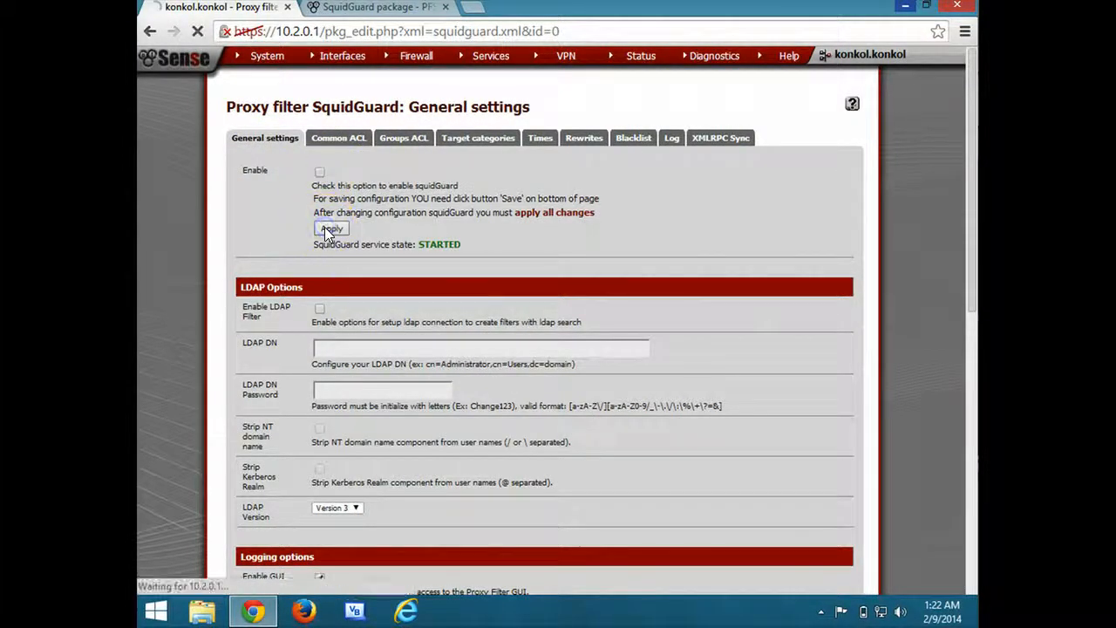
click(319, 173)
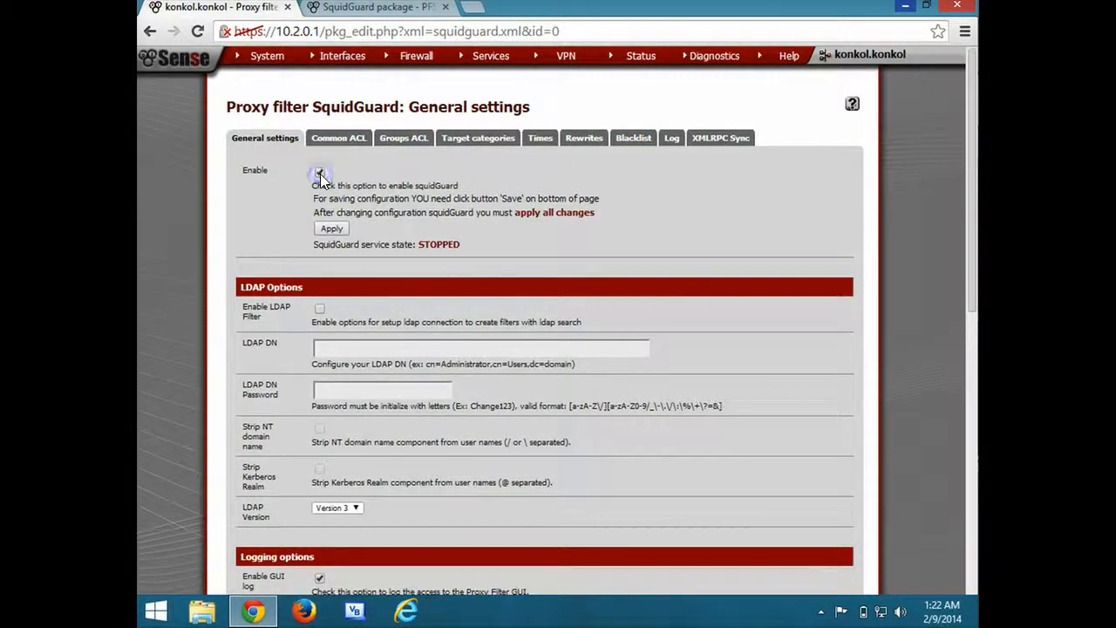
click(329, 229)
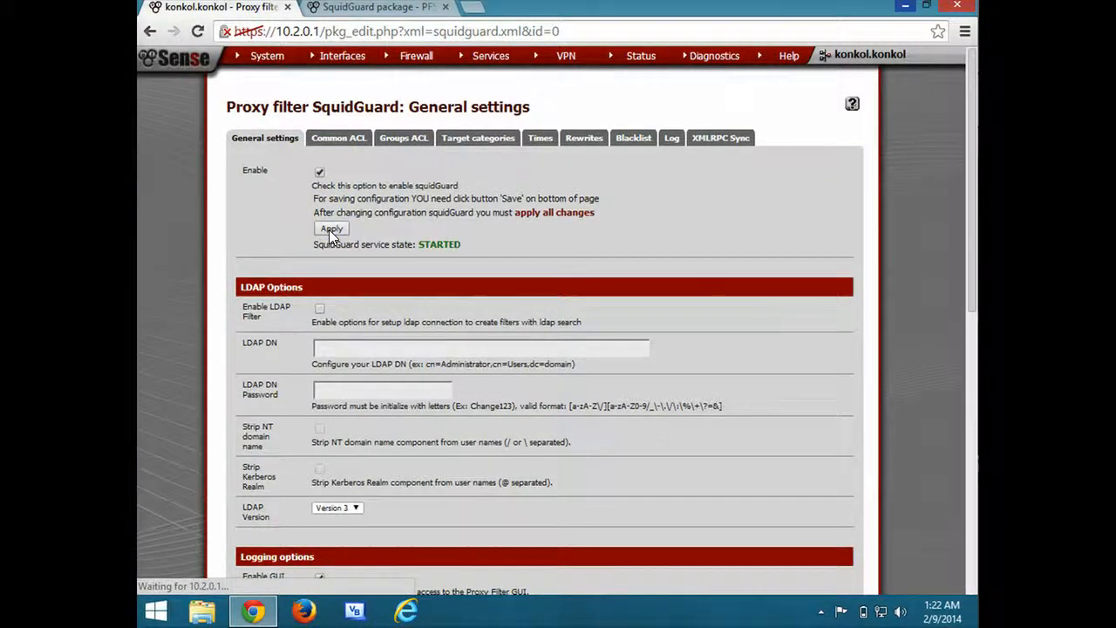
Switch to Internet Explorer and open twitter.com to test access without the social networking block.
click(406, 610)
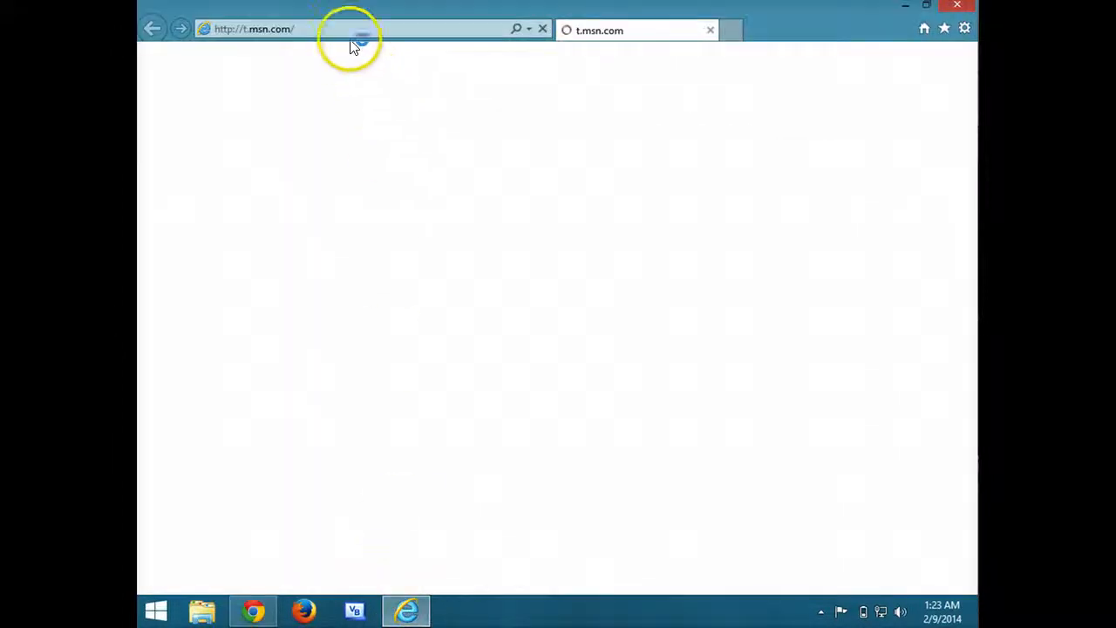
click(356, 33)
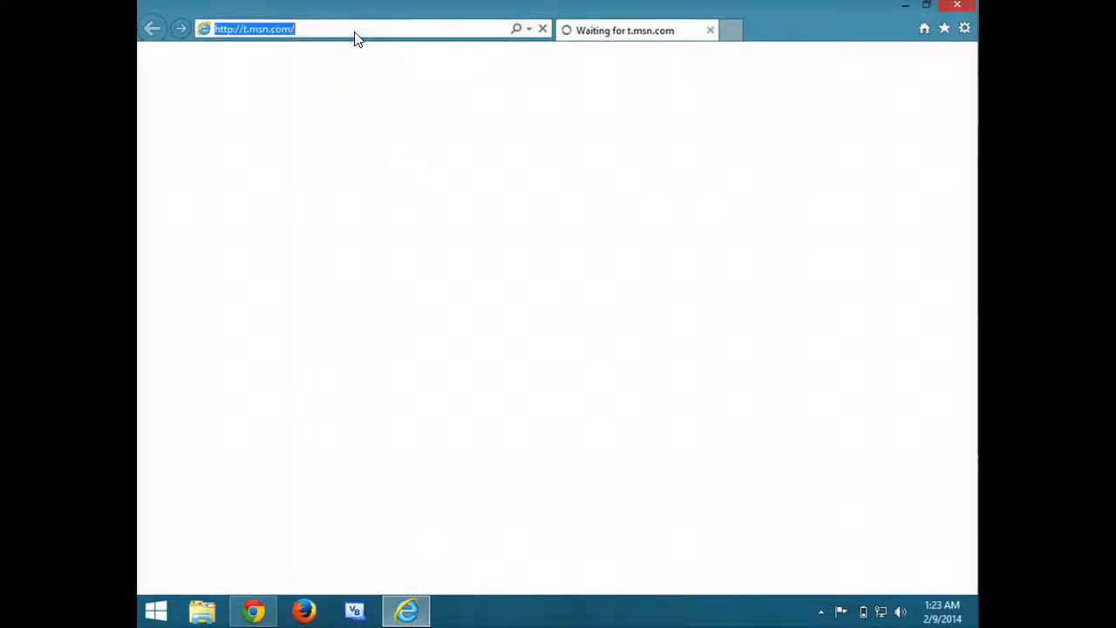
text(twoi)
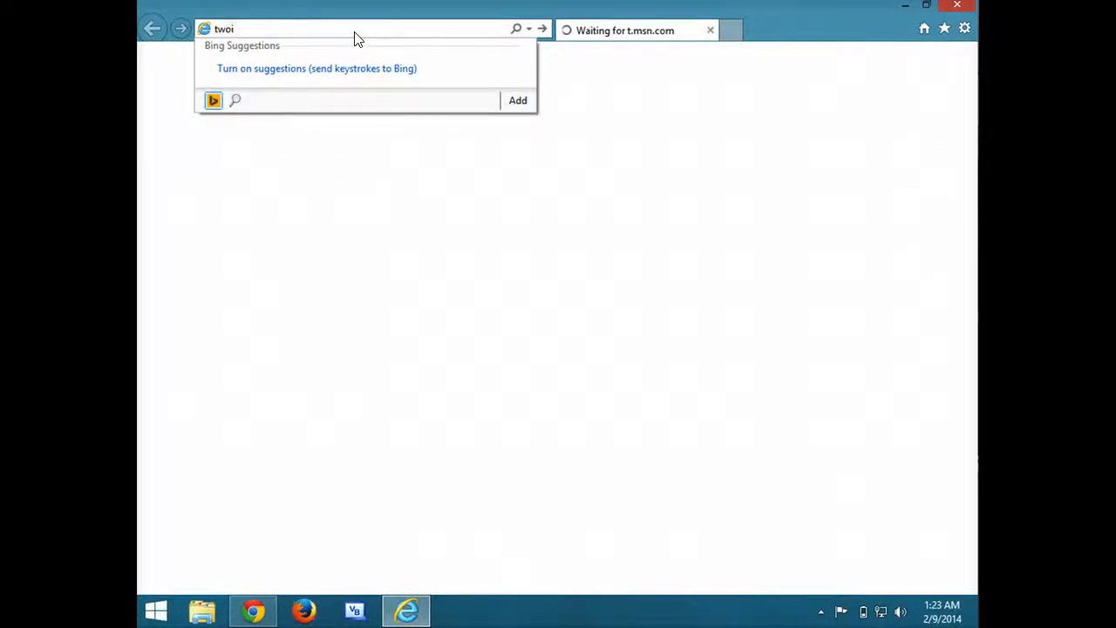
key(BackSpace)
key(BackSpace)
text(ite)
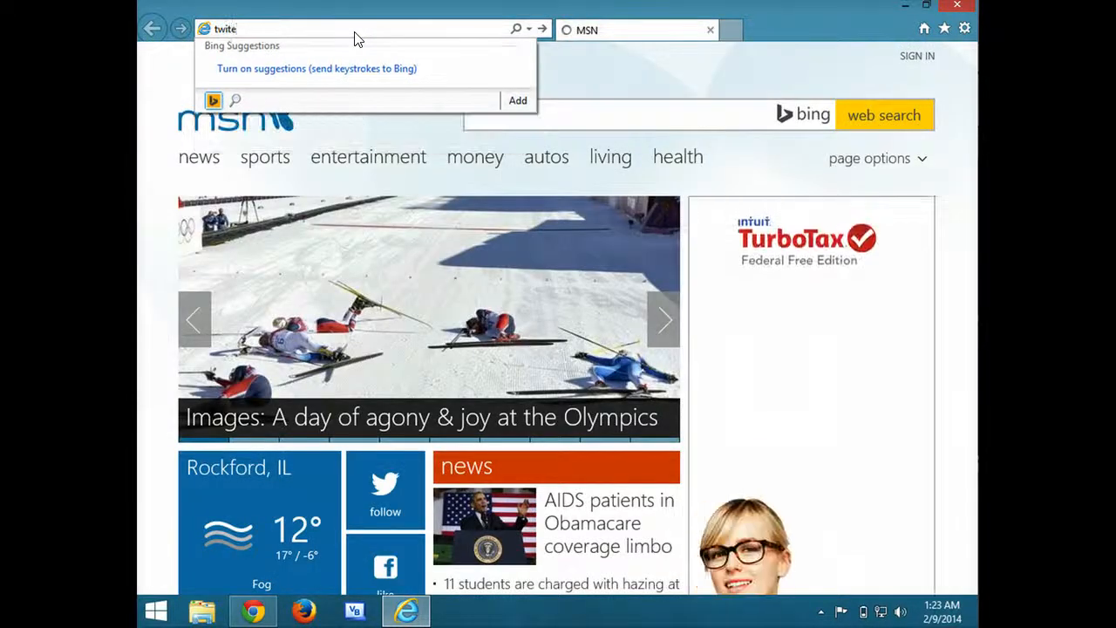
key(BackSpace)
key(BackSpace)
text(ter.)
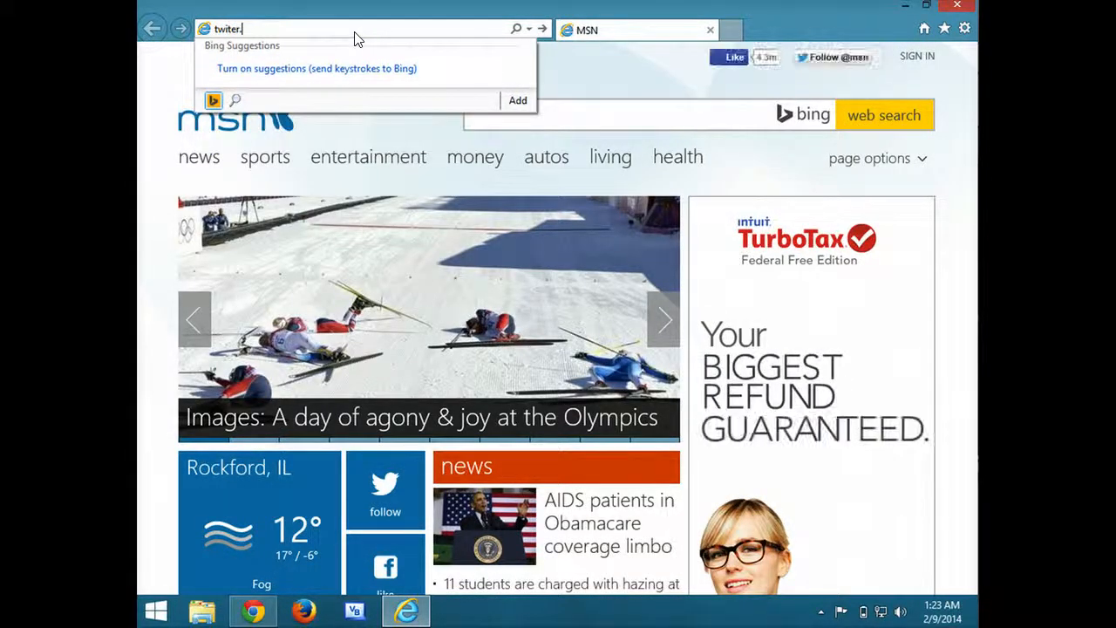
key(BackSpace)
key(BackSpace)
key(BackSpace)
text(ter.com)
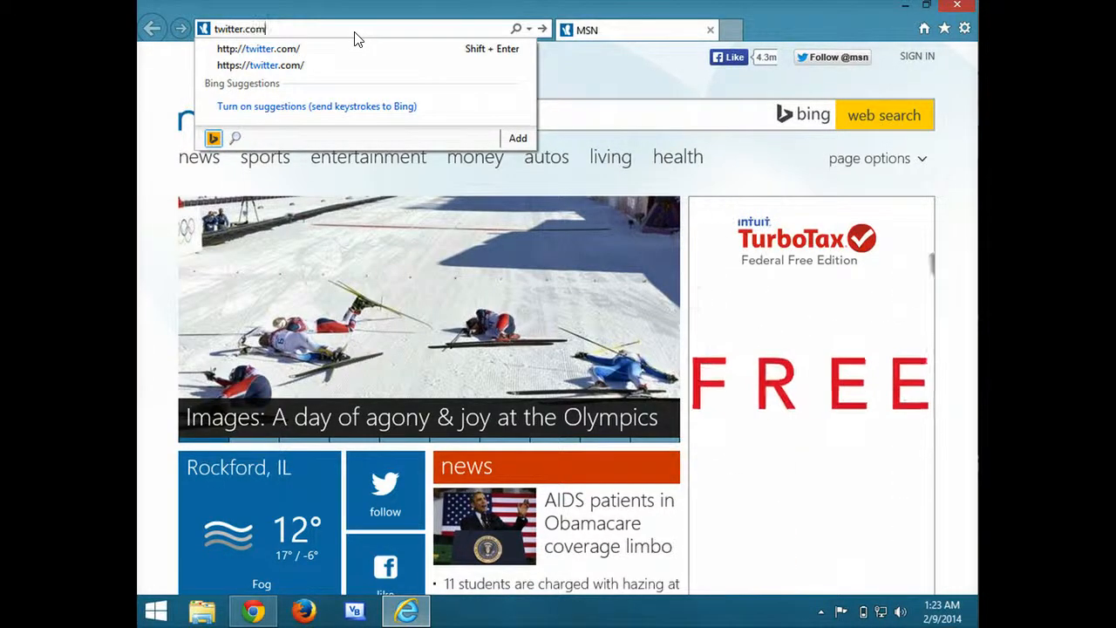
key(Return)
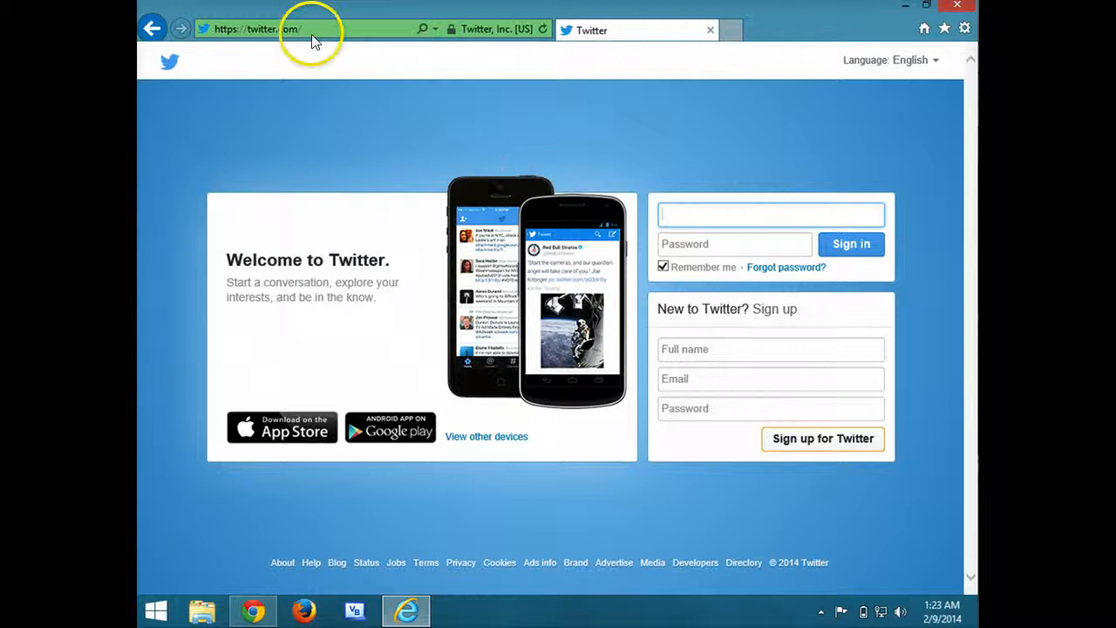
Test access to facebook.com in the same browser window, and close Internet Explorer.
click(309, 32)
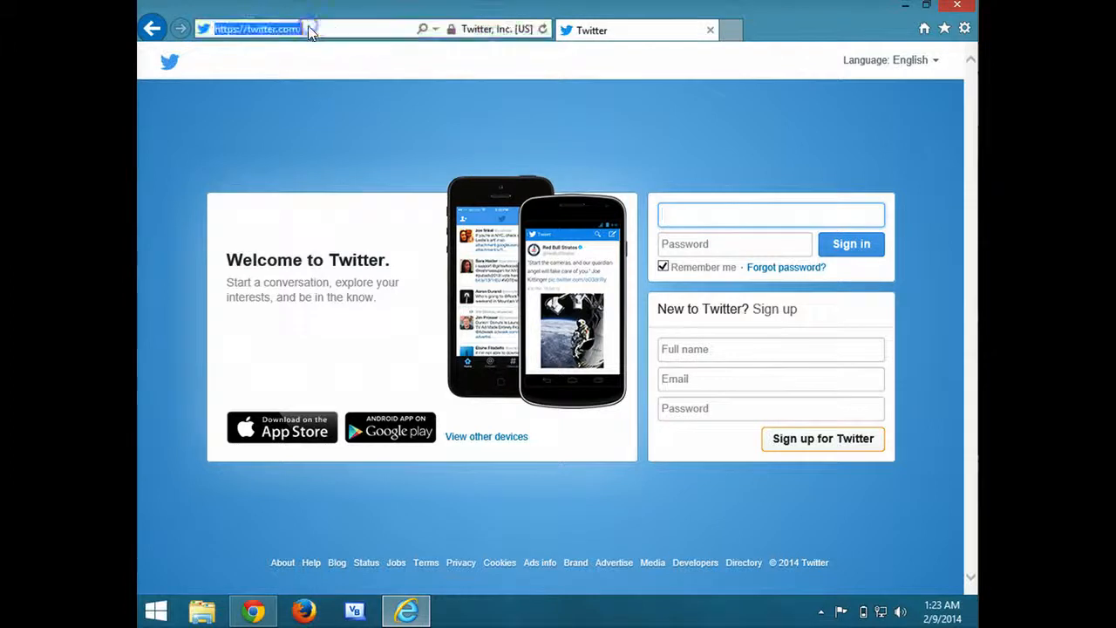
text(afev)
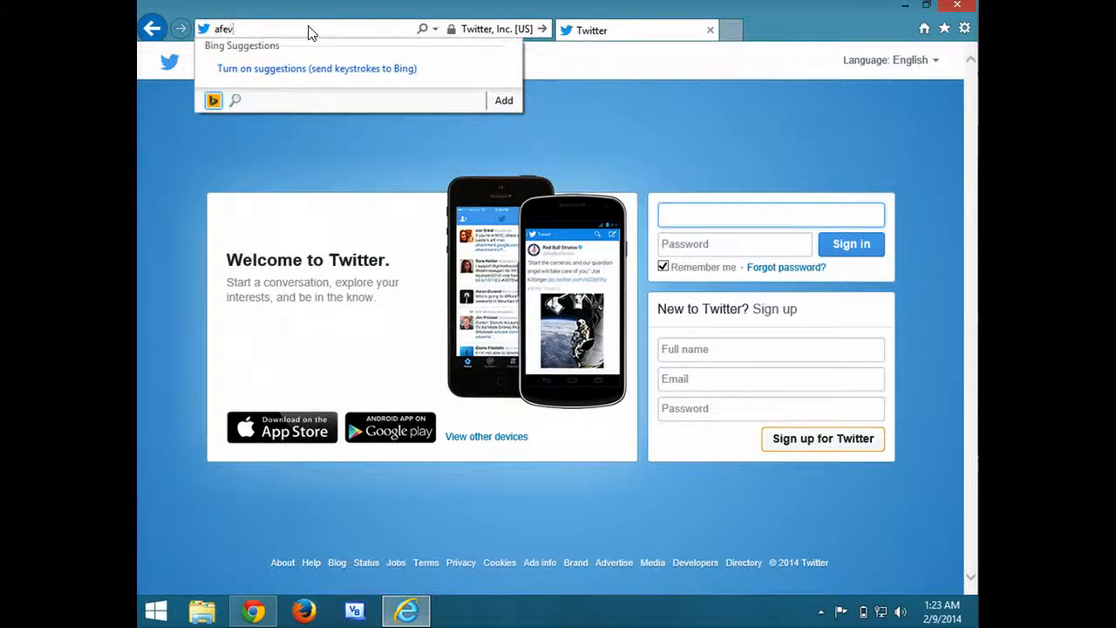
key(BackSpace)
key(BackSpace)
key(BackSpace)
key(BackSpace)
text(face)
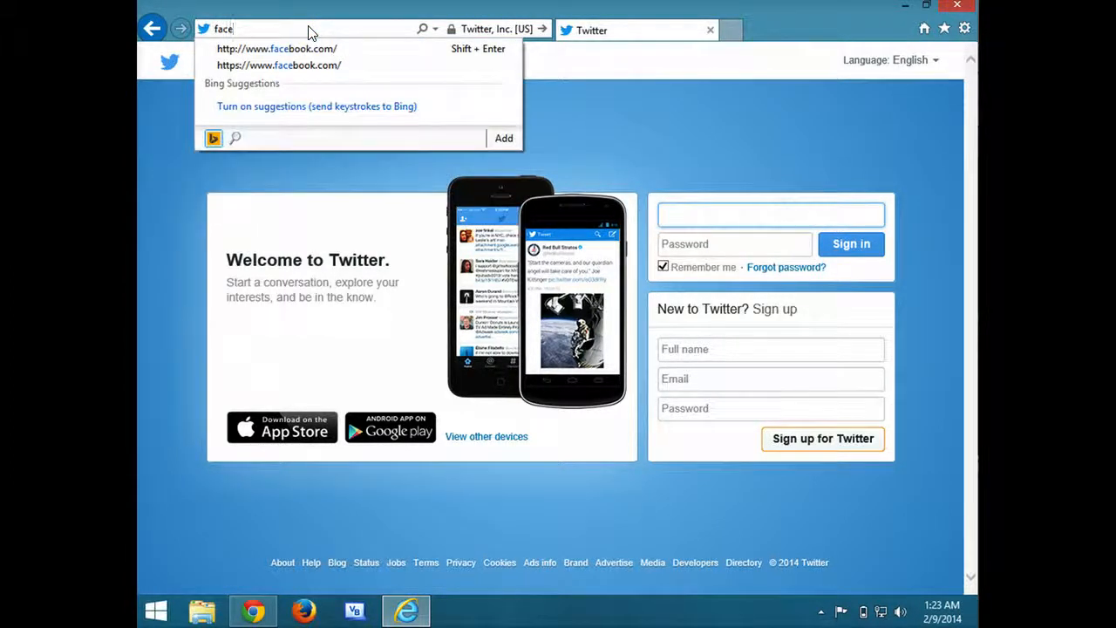
text(book.com)
key(Return)
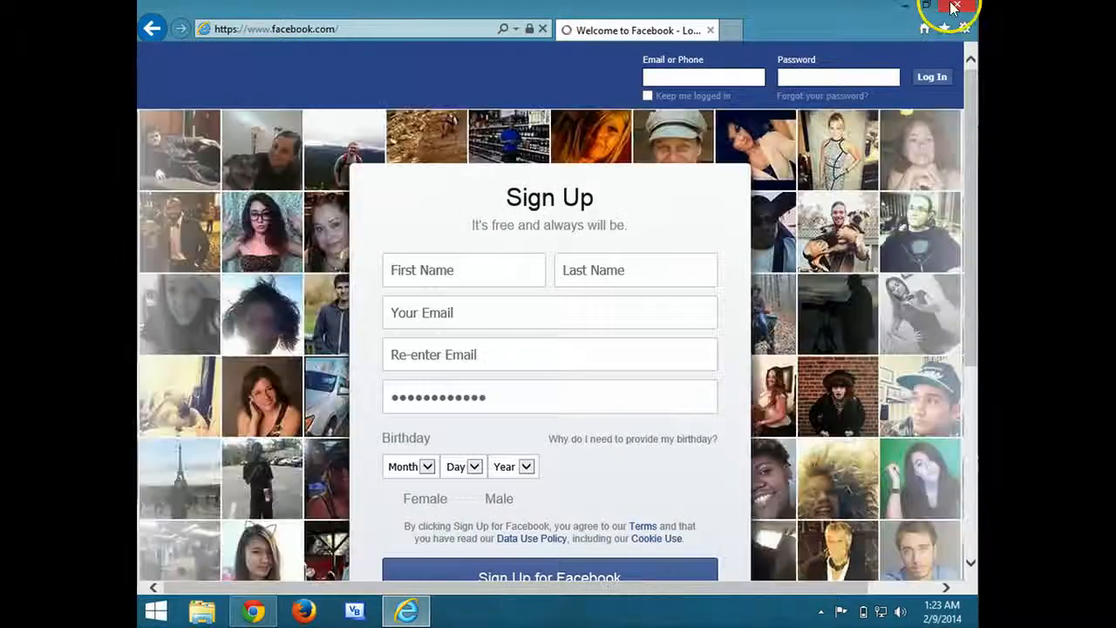
click(957, 6)
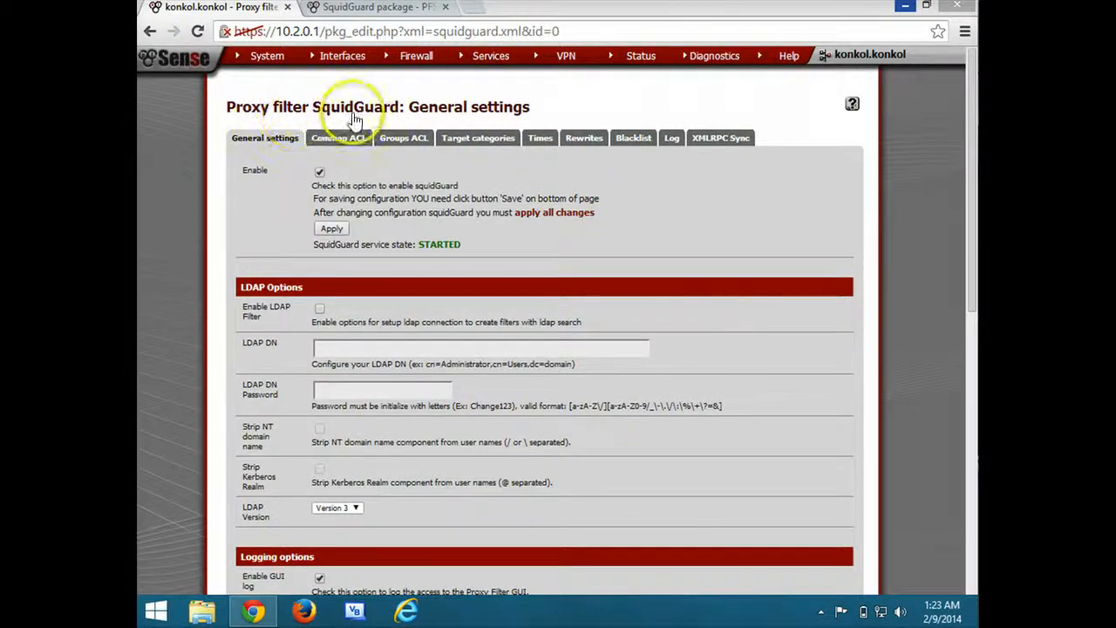
Open pfSense's Proxy server general settings and examine the LAN proxy interface, allowed users and transparent proxy options.
mouse_move(492, 65)
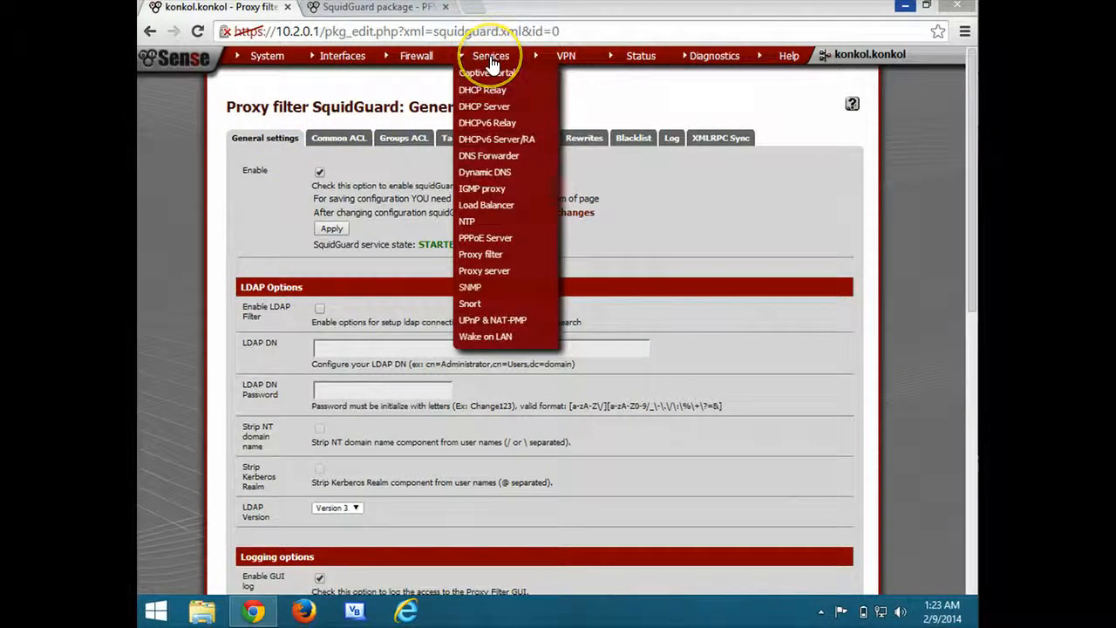
click(492, 270)
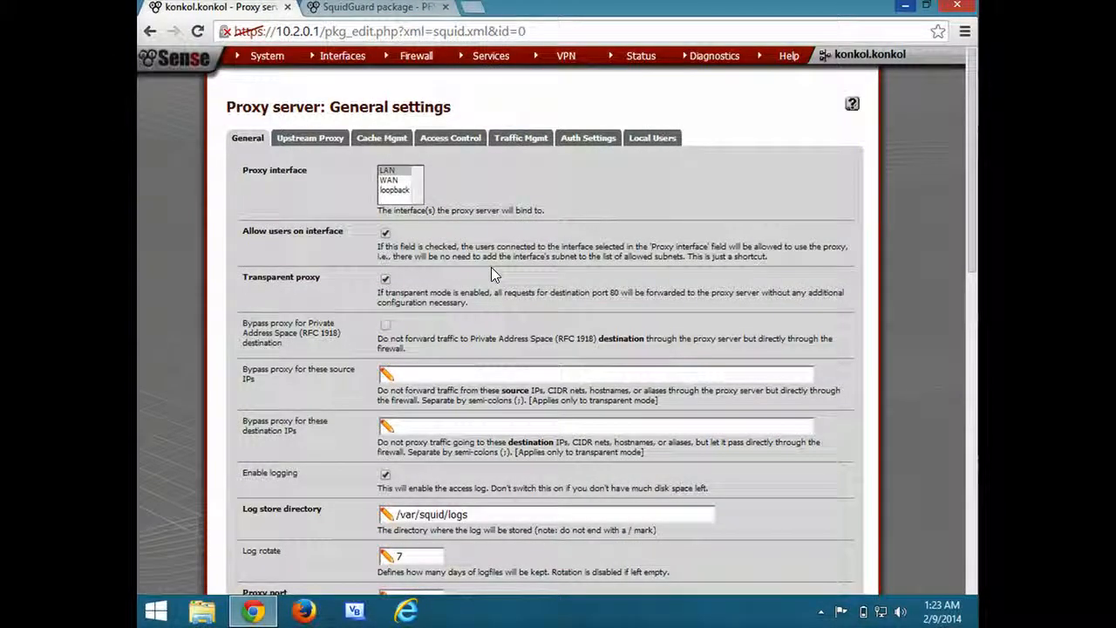
click(599, 221)
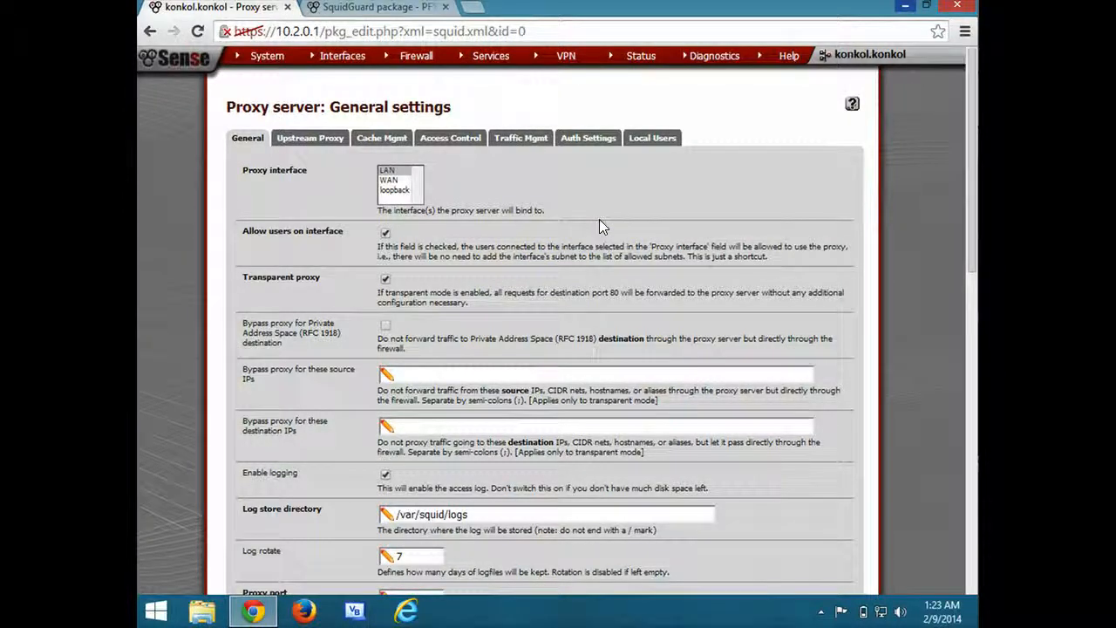
drag(599, 225, 499, 195)
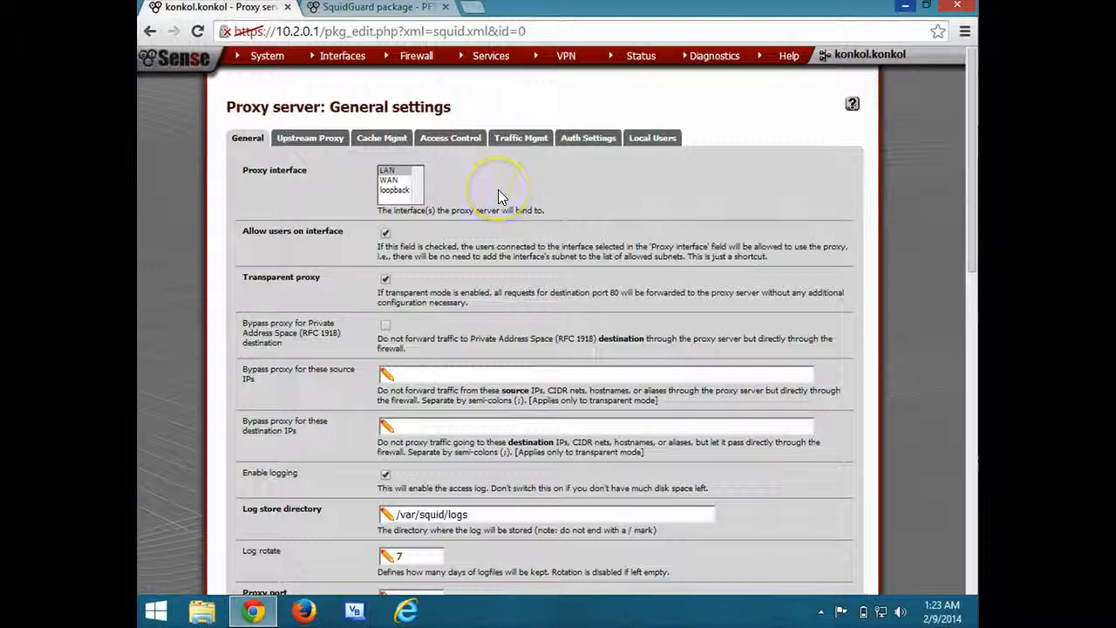
click(393, 171)
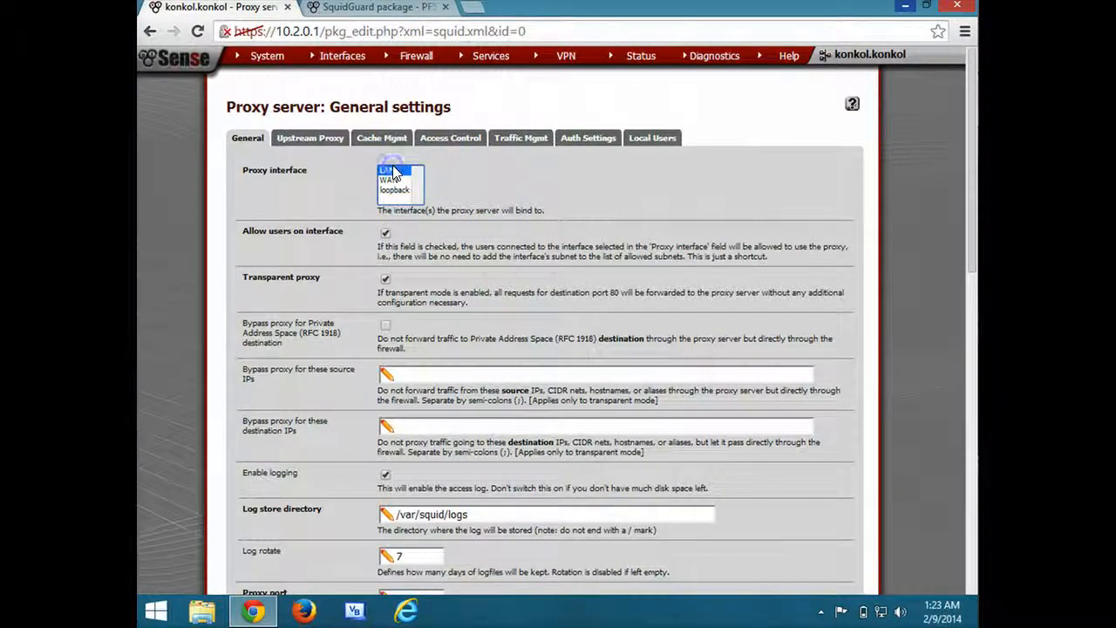
click(467, 215)
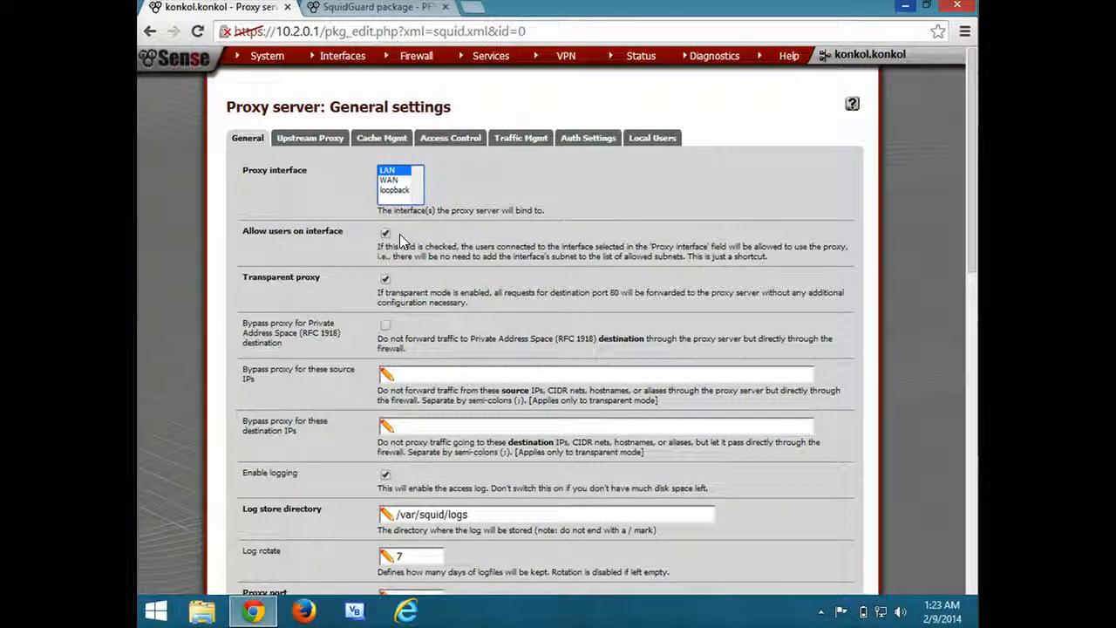
click(440, 244)
Examine the proxy server's logging, log directory, log rotation, proxy port, visible hostname and custom options.
scroll(501, 310, down, 1)
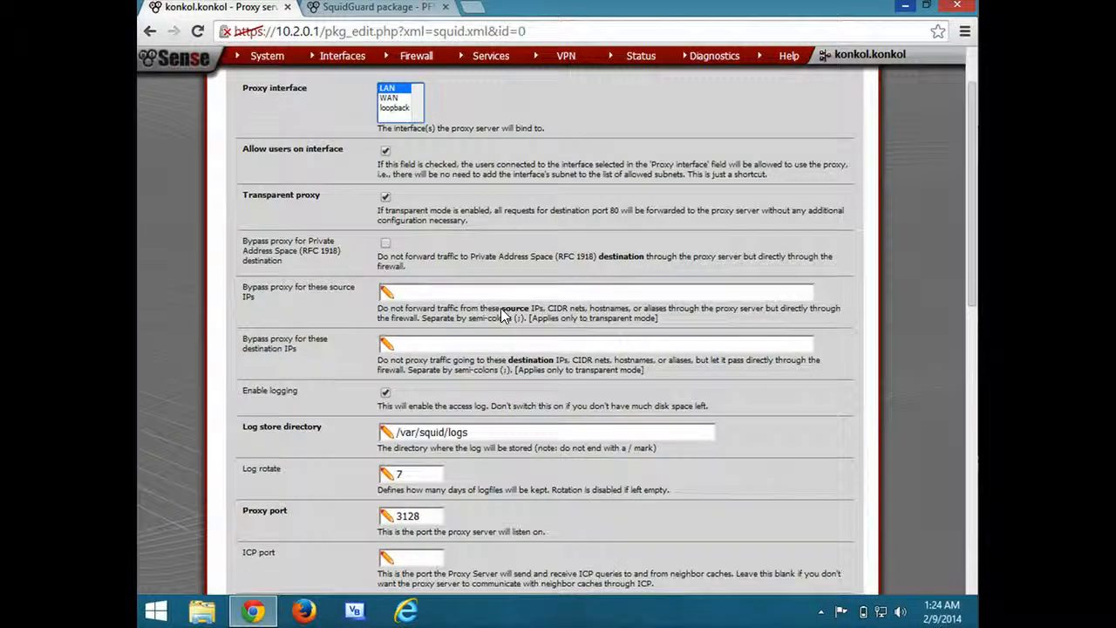
click(385, 394)
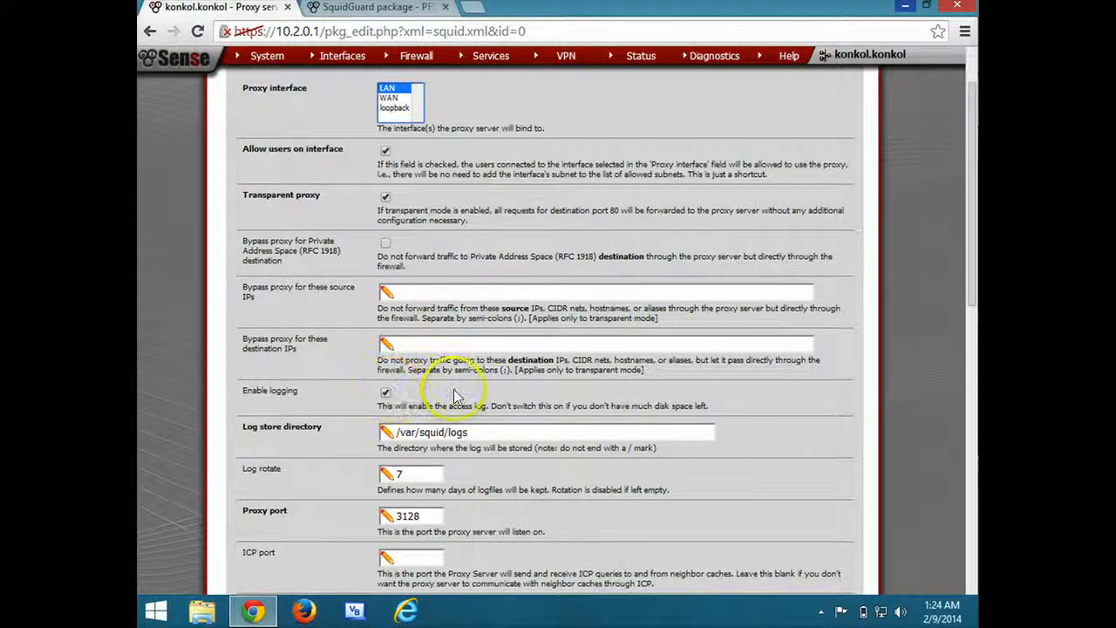
scroll(453, 392, down, 1)
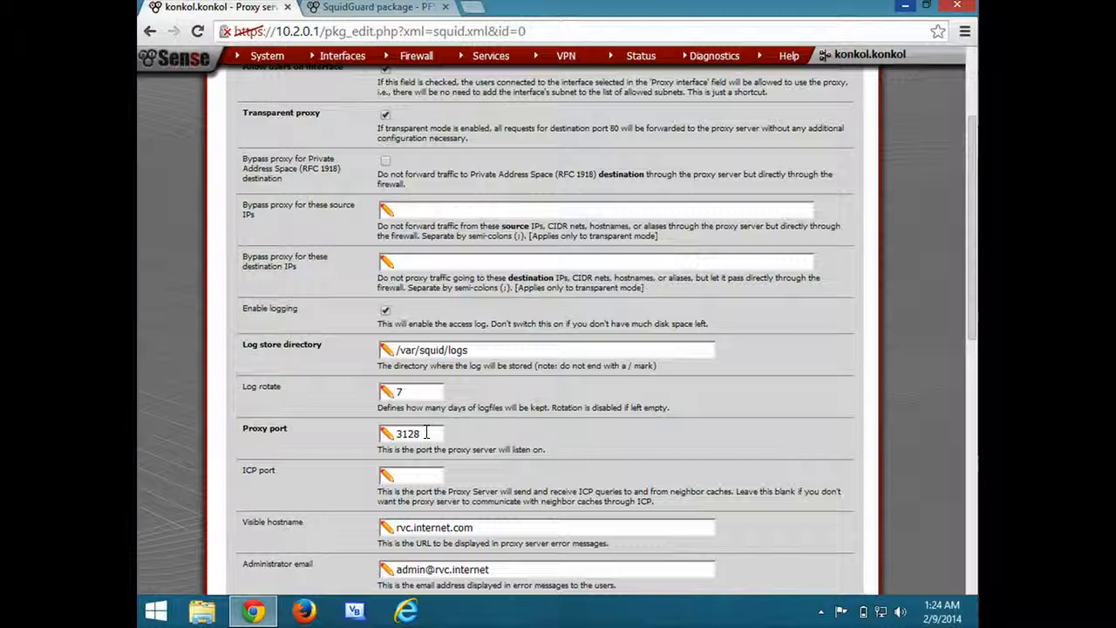
scroll(427, 433, down, 10)
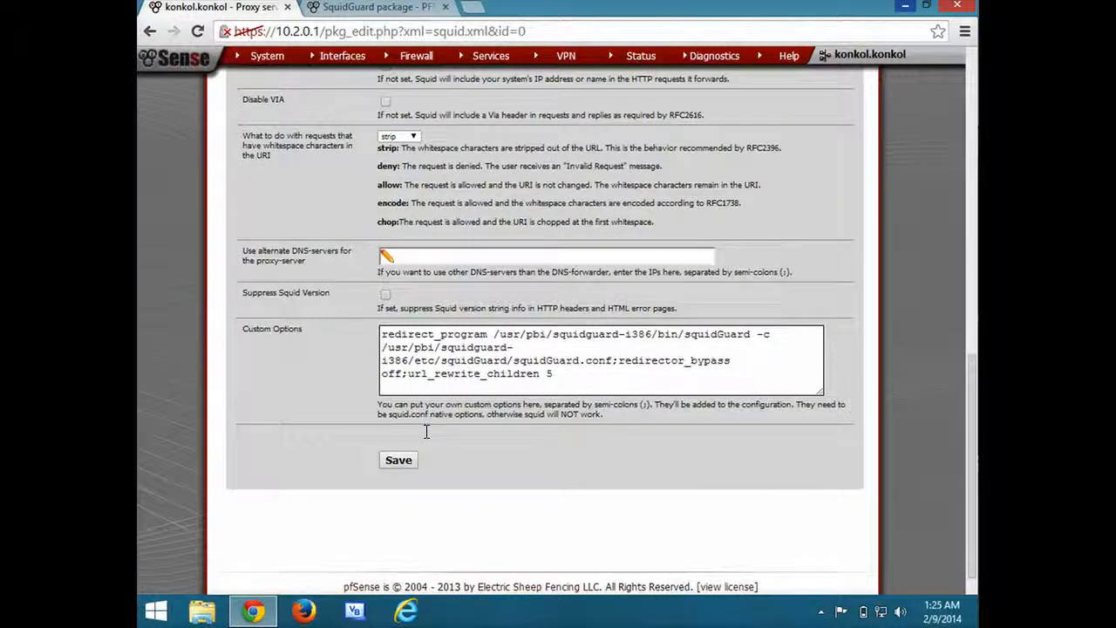
scroll(427, 432, up, 10)
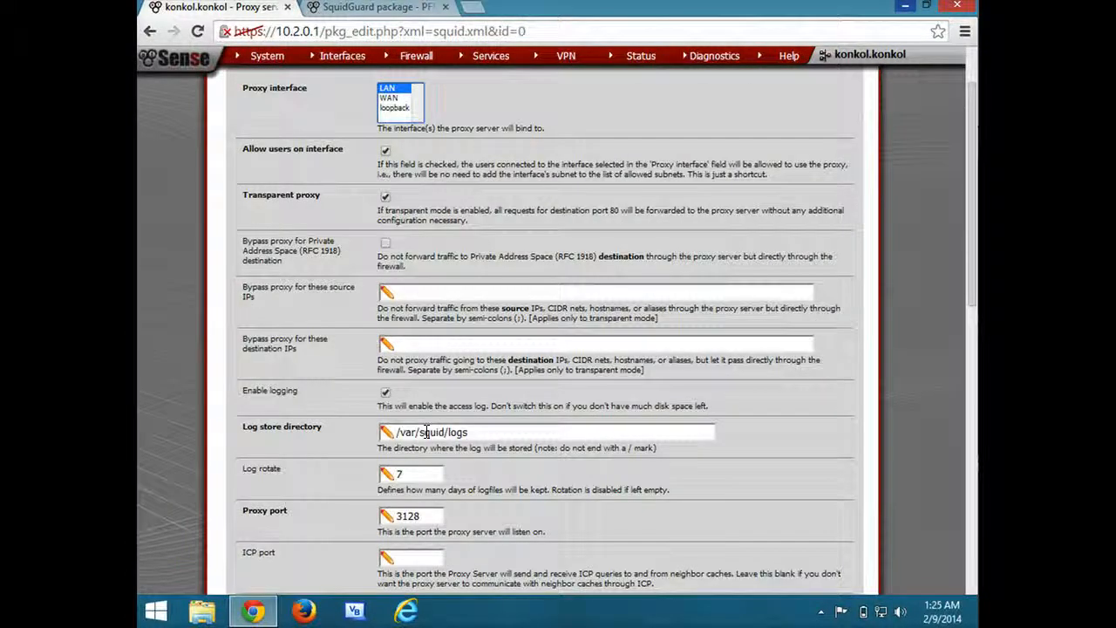
click(775, 452)
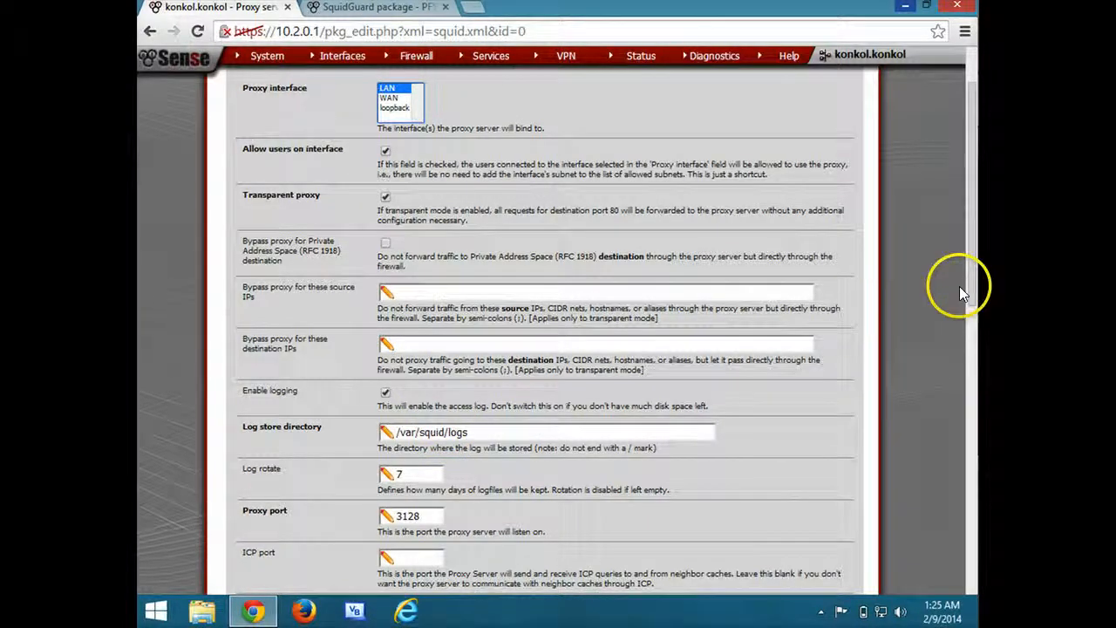
drag(970, 292, 971, 455)
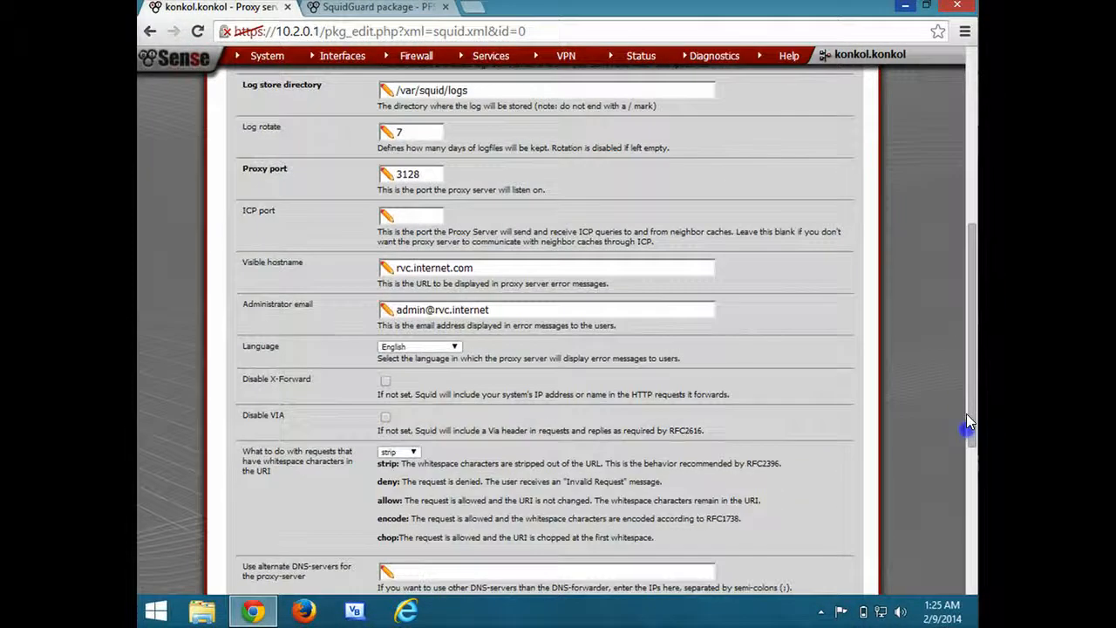
Review the remaining proxy server general settings through the custom options, and save them.
click(325, 249)
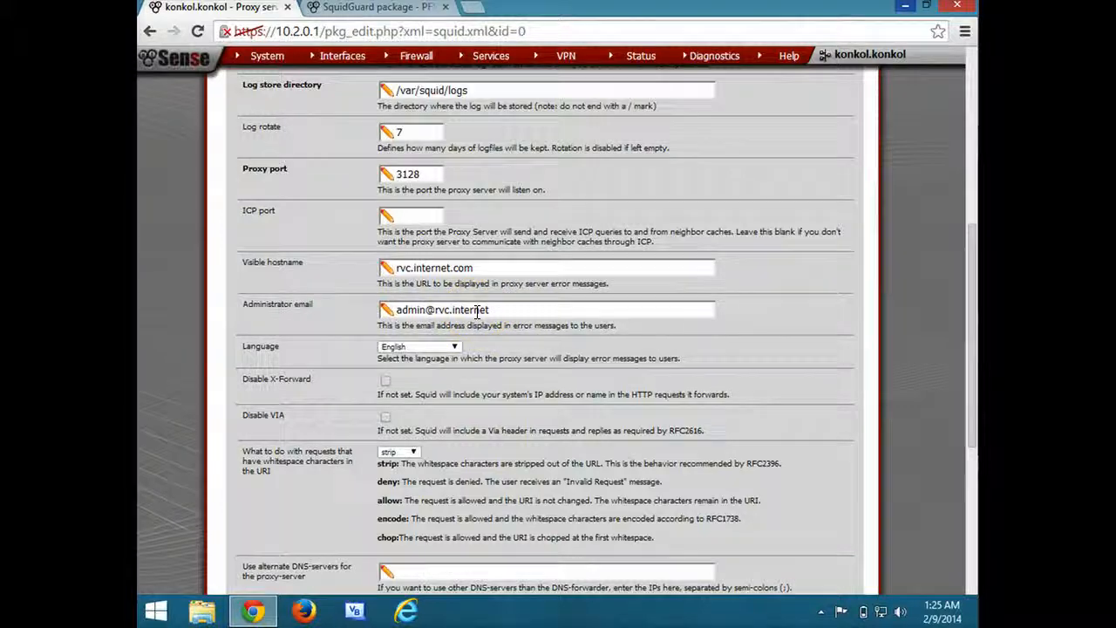
scroll(508, 353, down, 1)
scroll(508, 355, down, 1)
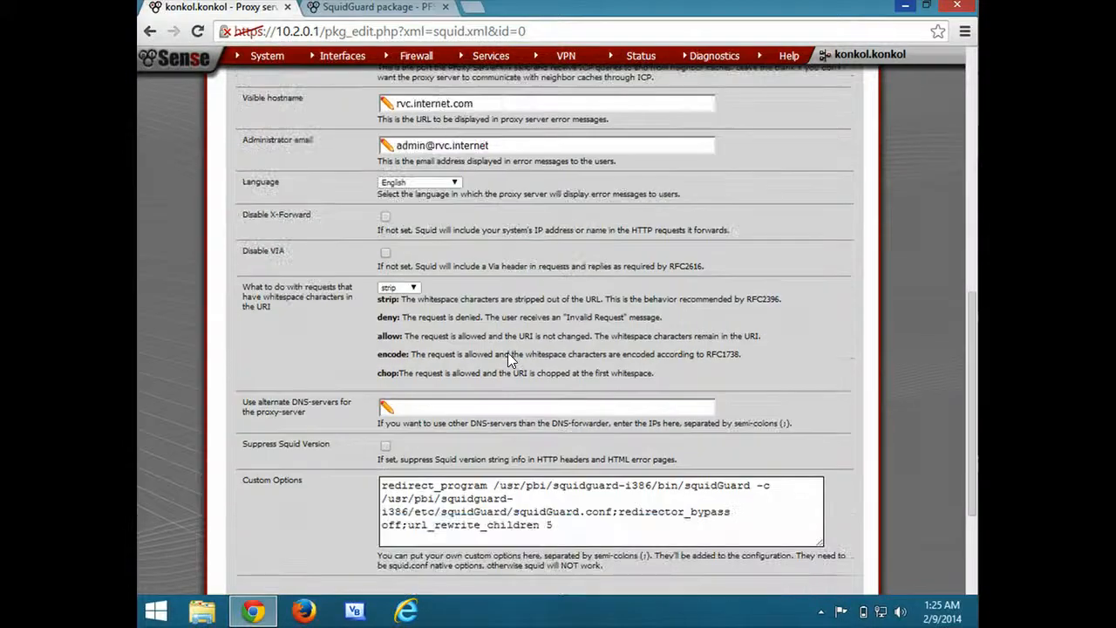
scroll(509, 355, down, 1)
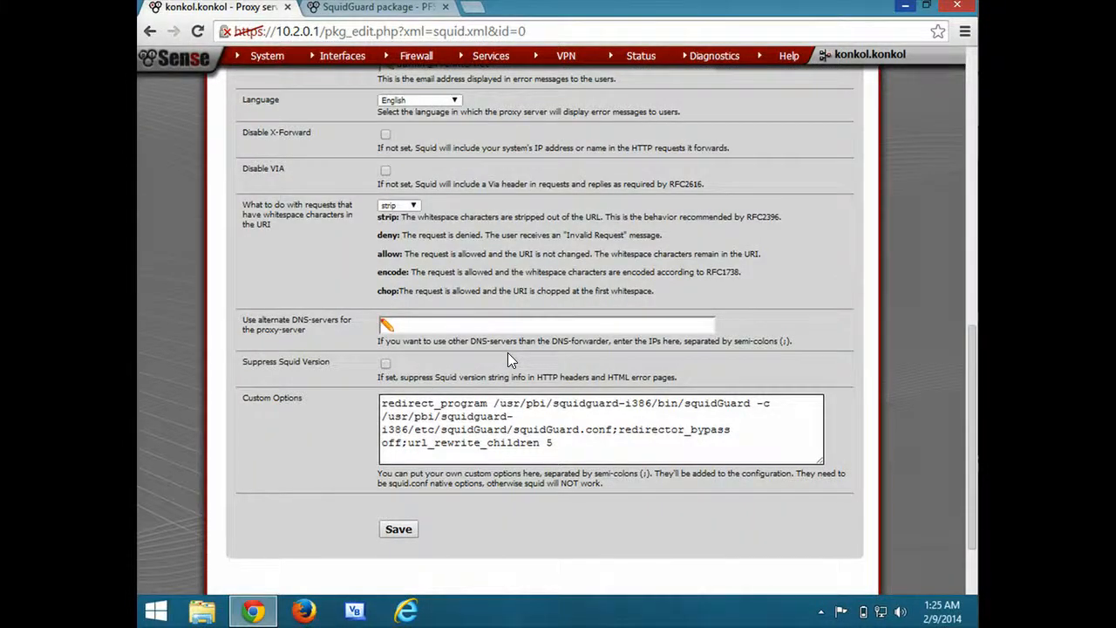
scroll(507, 352, up, 6)
scroll(507, 360, up, 2)
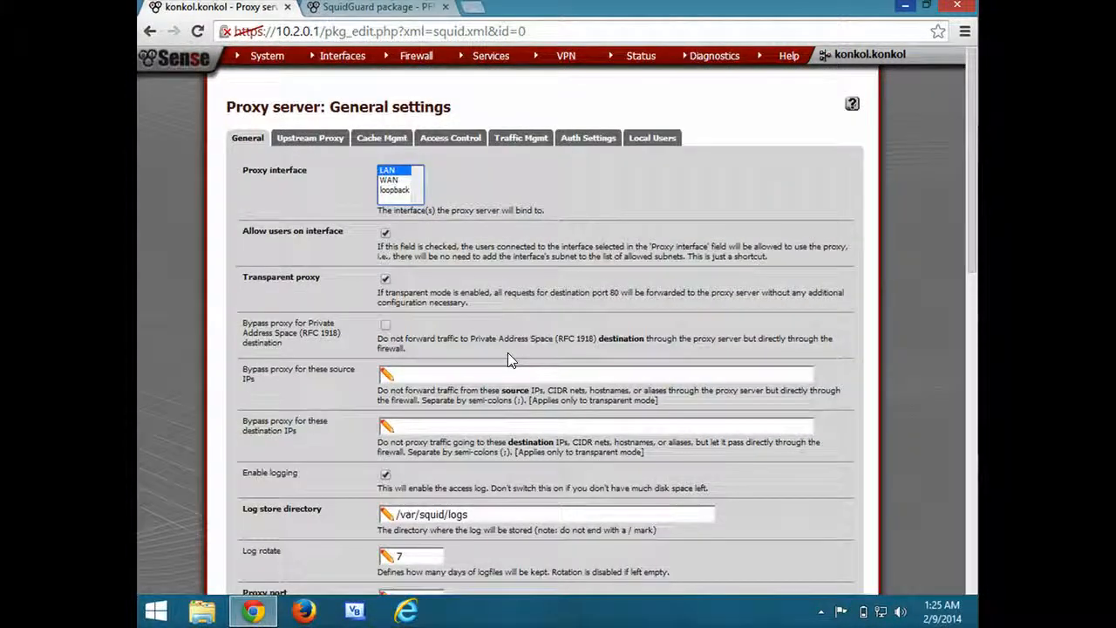
scroll(508, 352, down, 9)
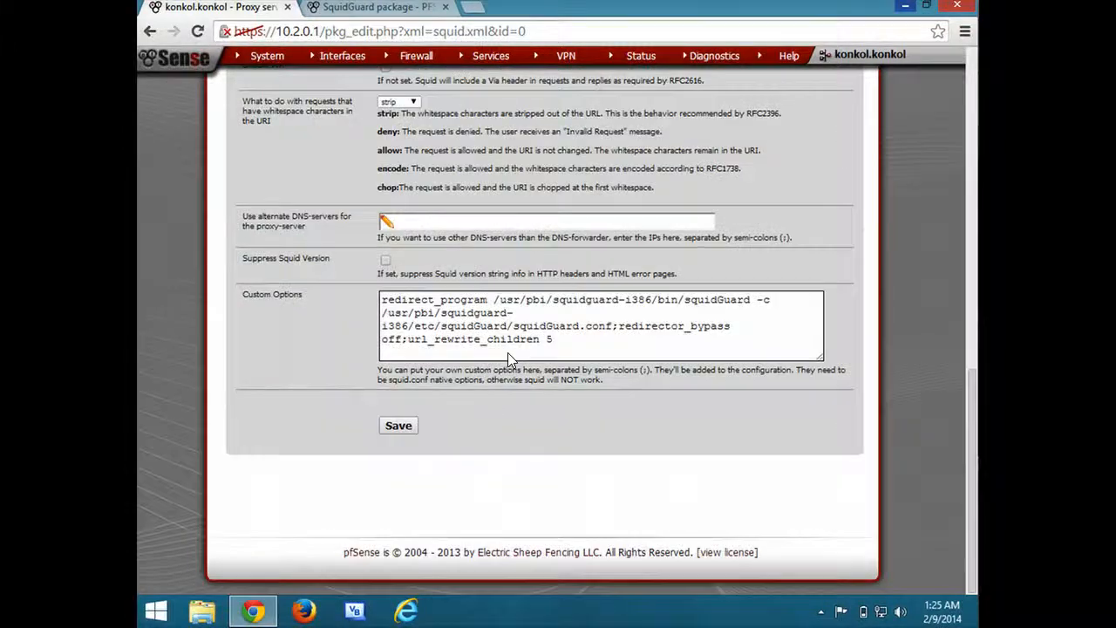
click(381, 435)
click(388, 429)
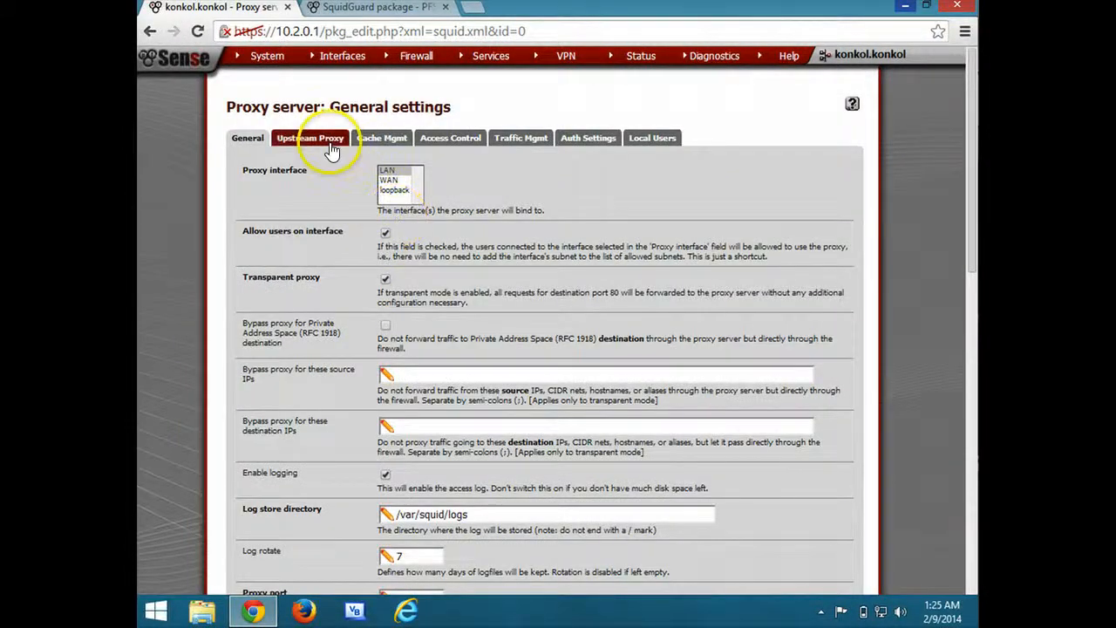
Open the proxy server's Access Control settings and examine the IP address and mask in the allowed subnets.
click(322, 141)
click(442, 141)
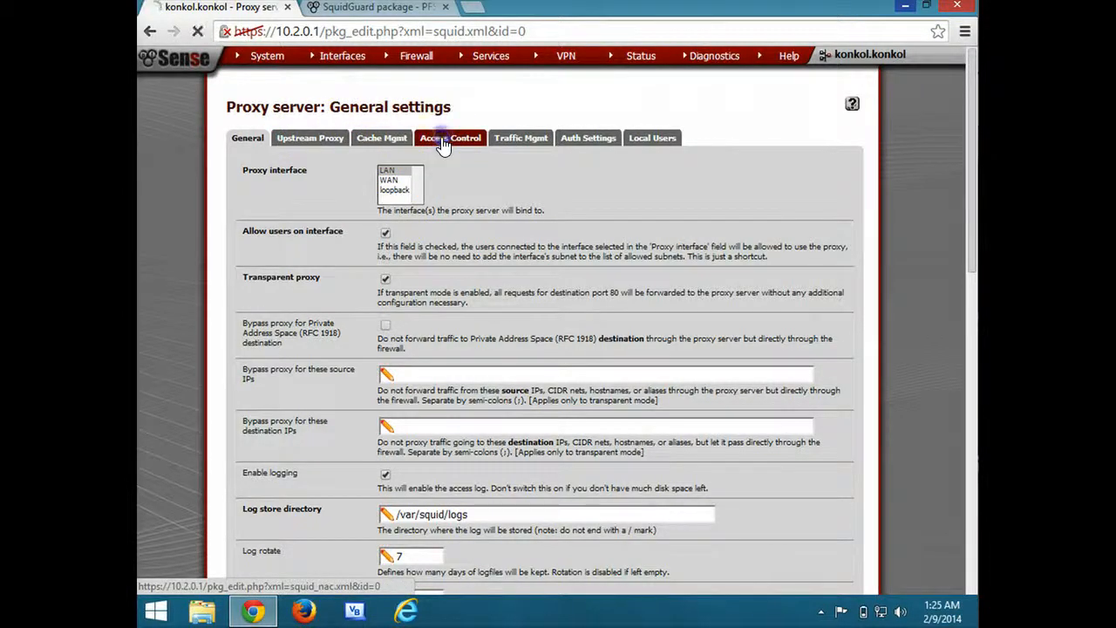
click(474, 174)
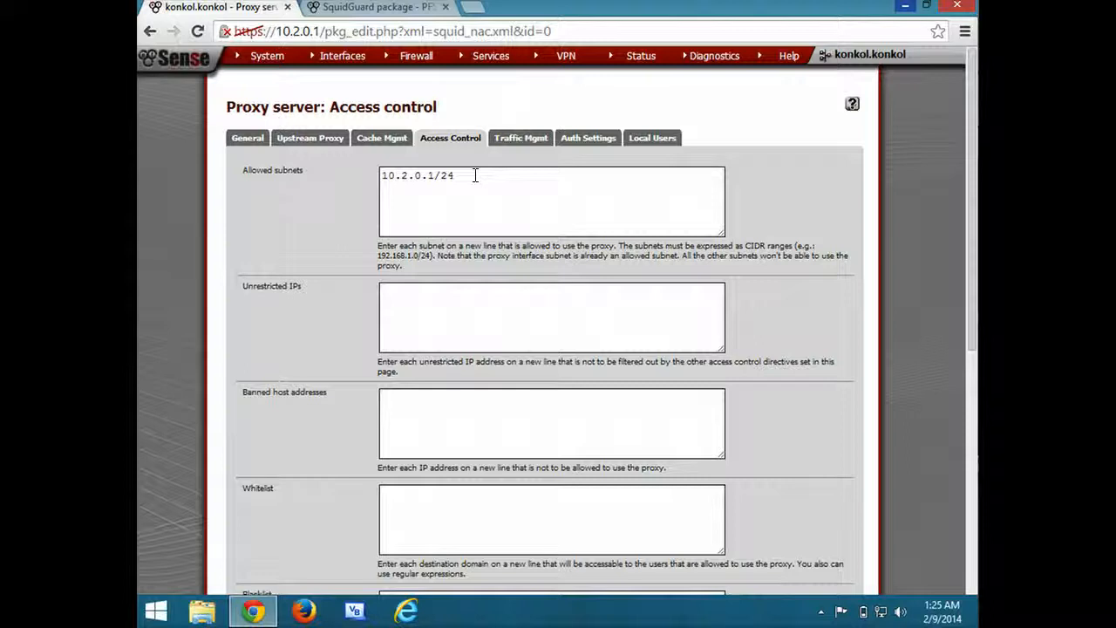
click(475, 175)
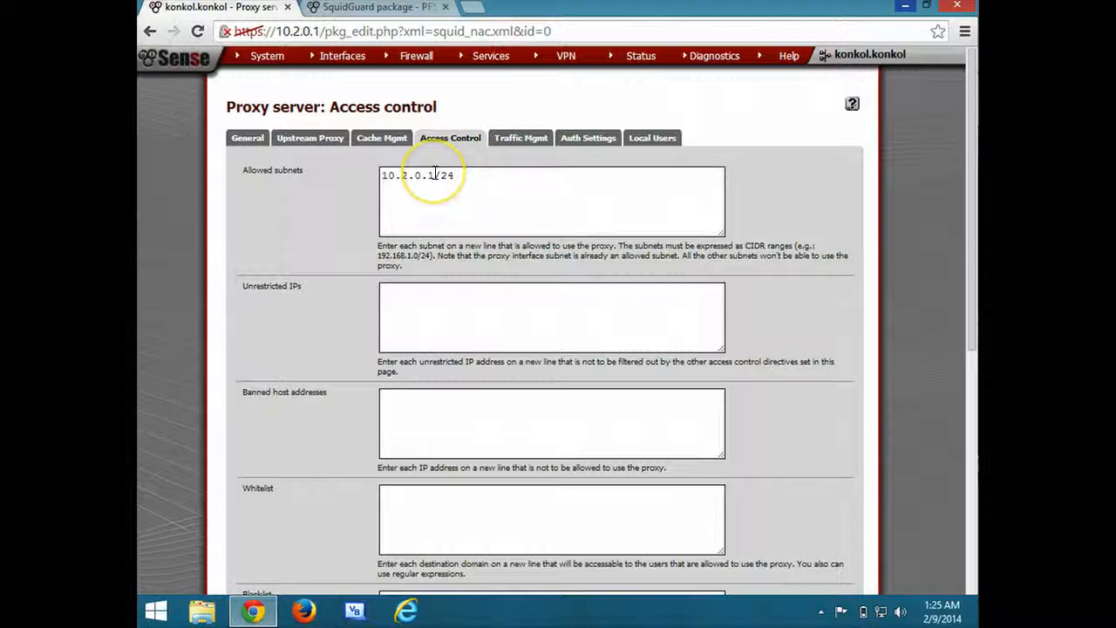
drag(435, 173, 381, 176)
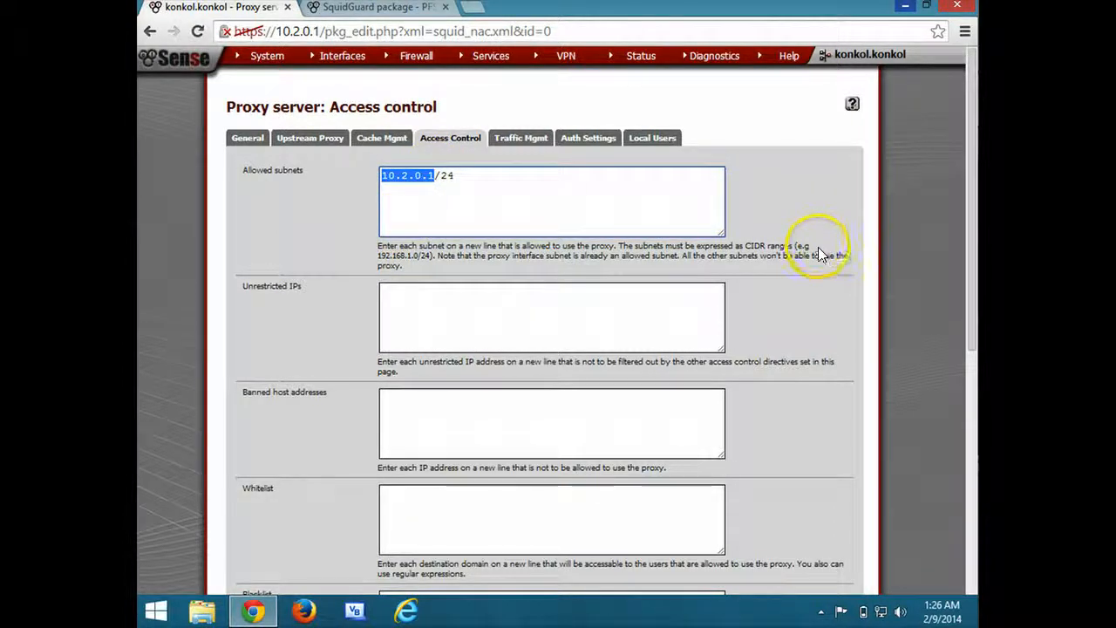
Compare the allowed subnet with the LAN address in the pfSense virtual machine console, and save the access control settings.
drag(1115, 122, 795, 110)
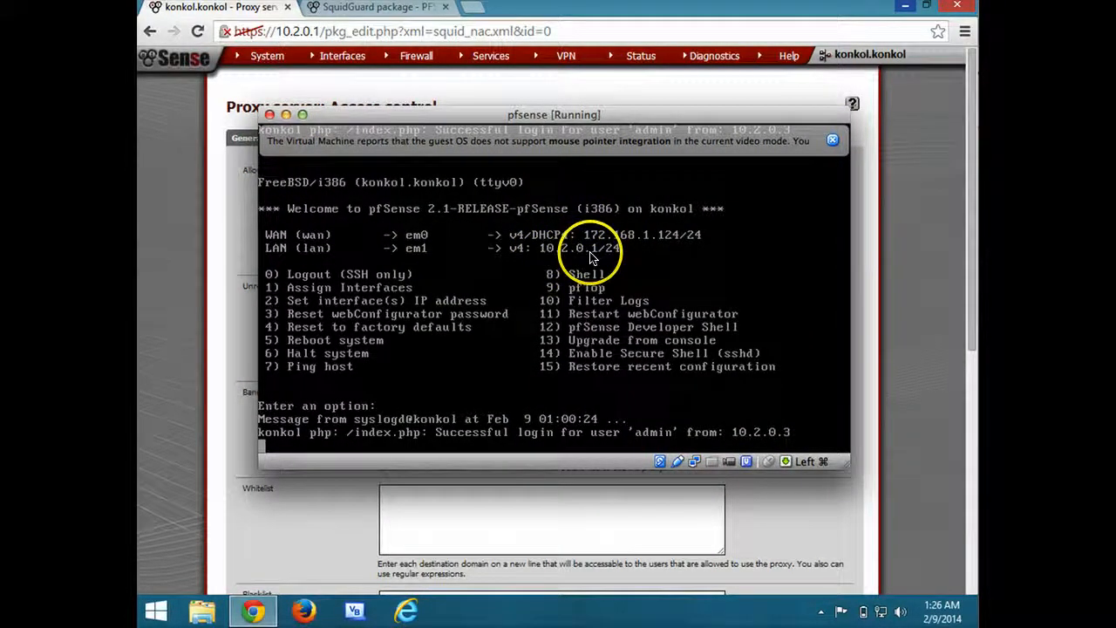
drag(469, 124, 1115, 122)
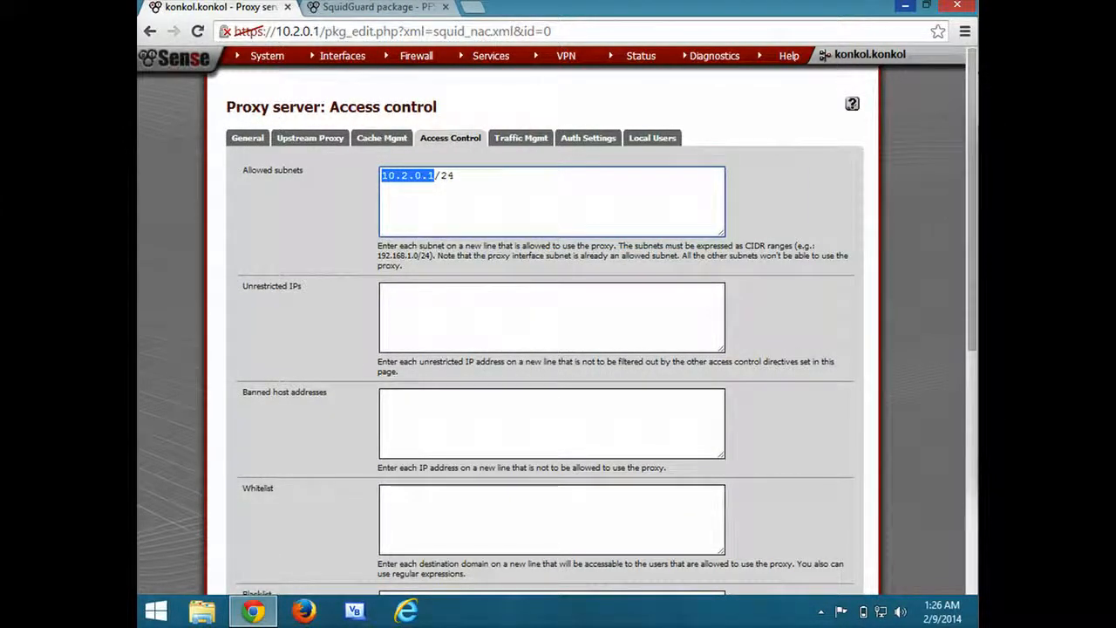
click(434, 175)
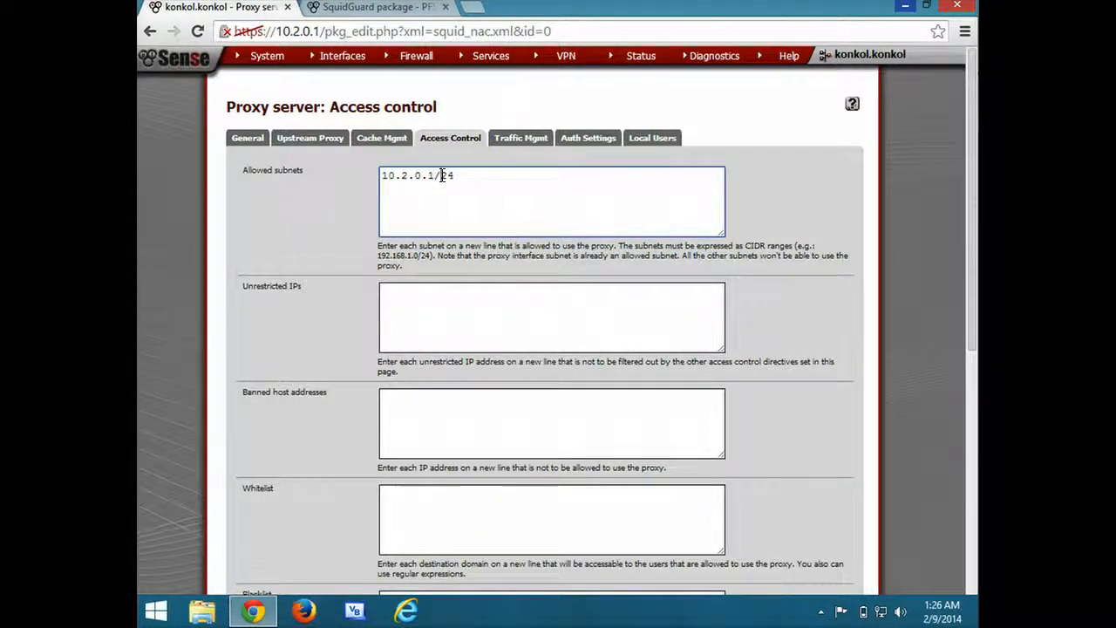
click(409, 175)
scroll(455, 190, down, 5)
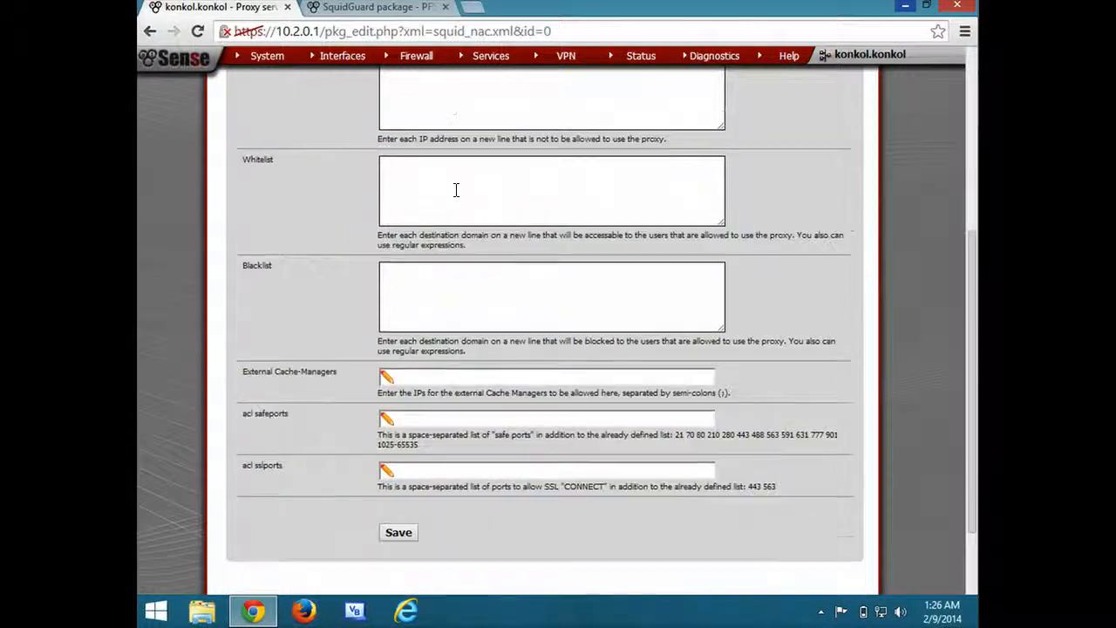
click(397, 532)
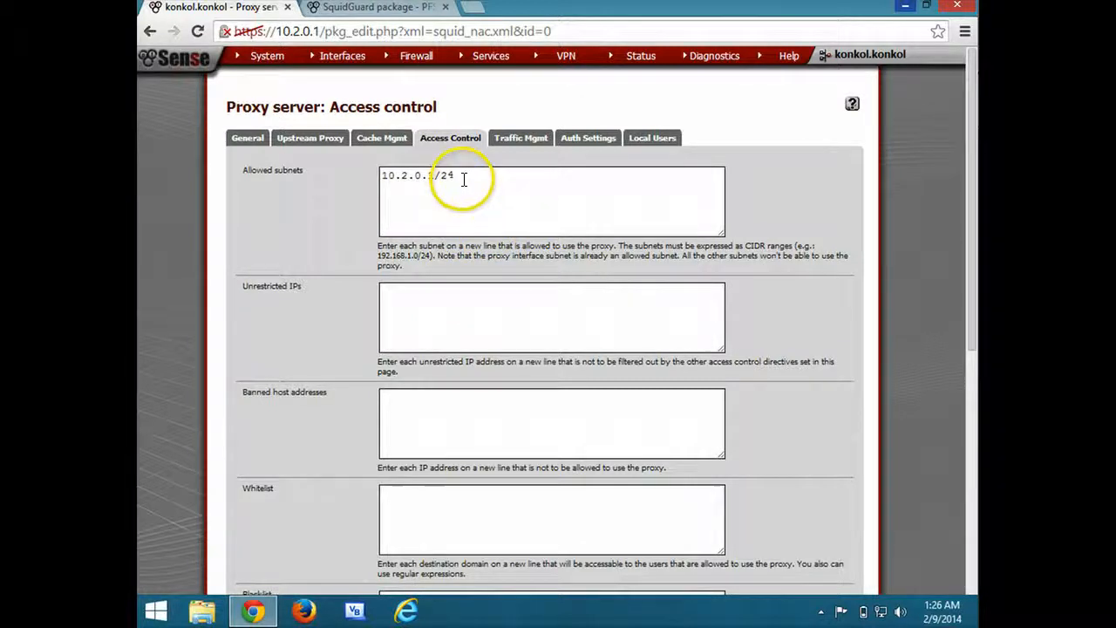
Add download.com to the proxy server's blacklist and save the access control settings.
scroll(463, 249, down, 1)
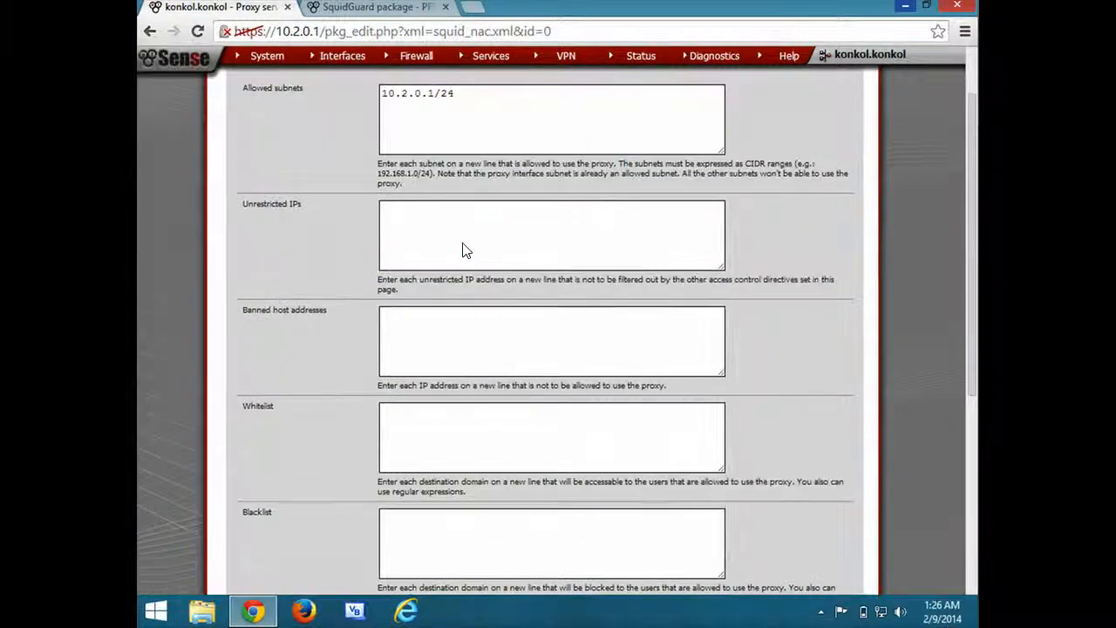
click(451, 520)
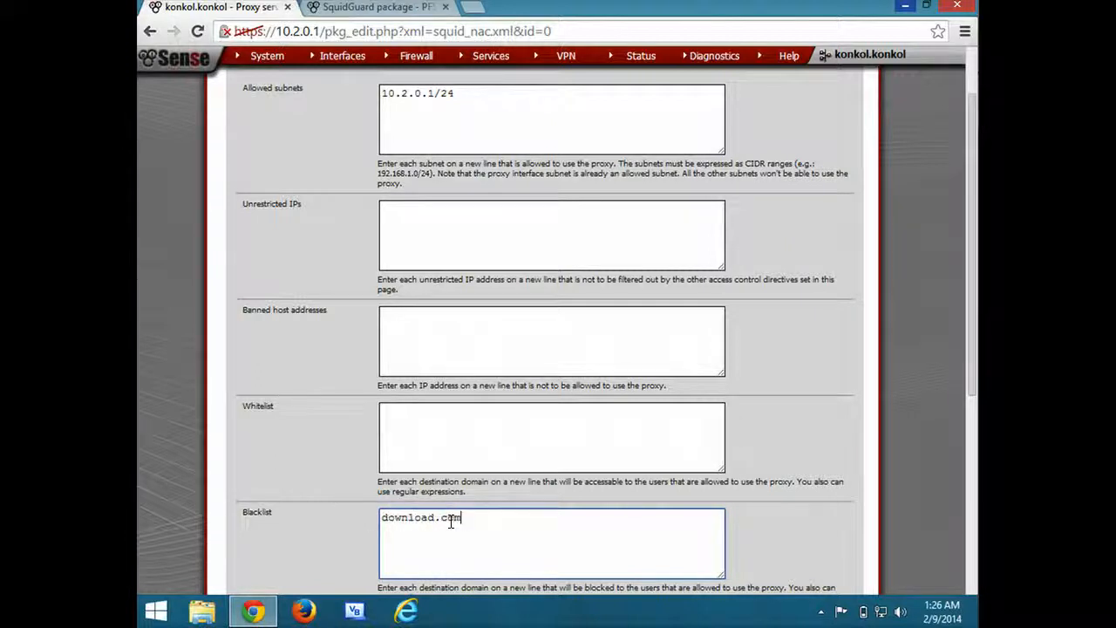
scroll(450, 521, down, 2)
scroll(451, 522, down, 2)
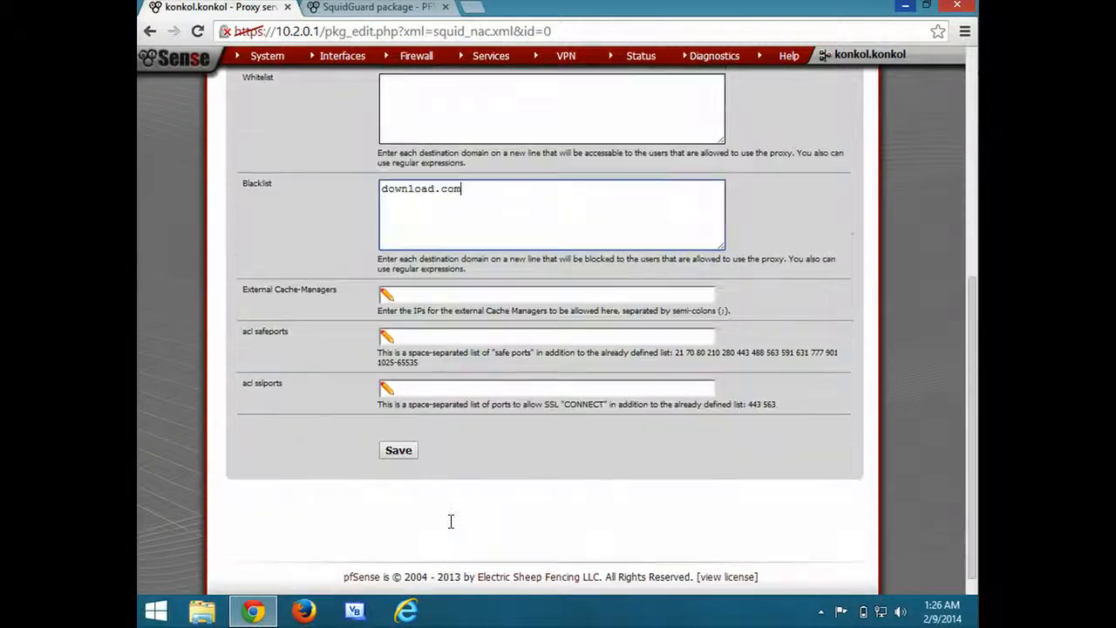
click(404, 453)
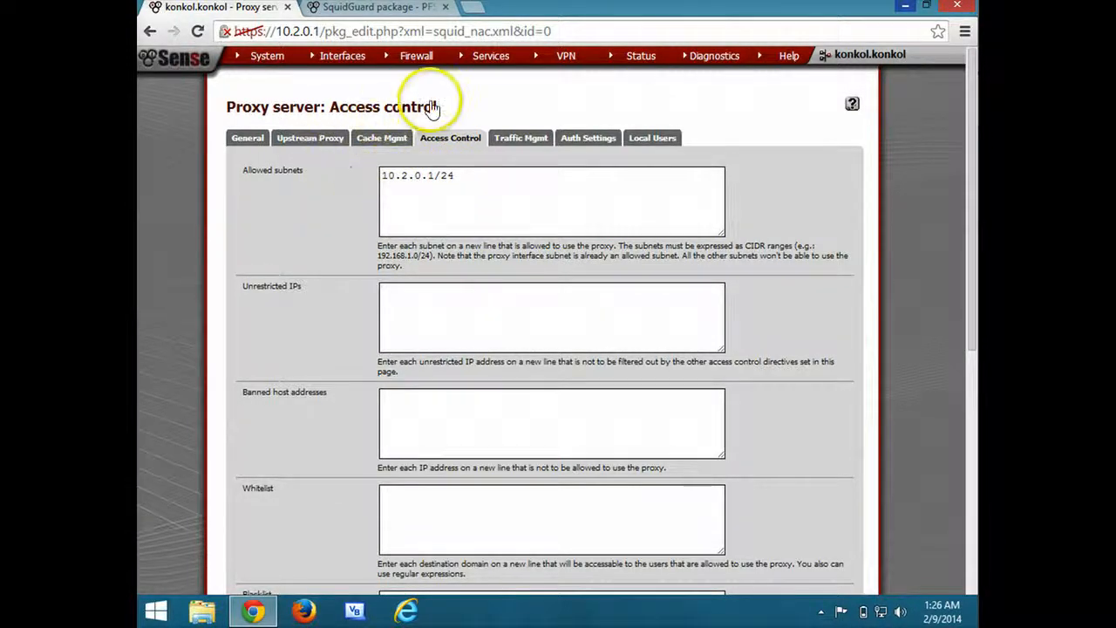
Switch to Internet Explorer, open download.com to test the blacklist, and close the browser.
click(408, 609)
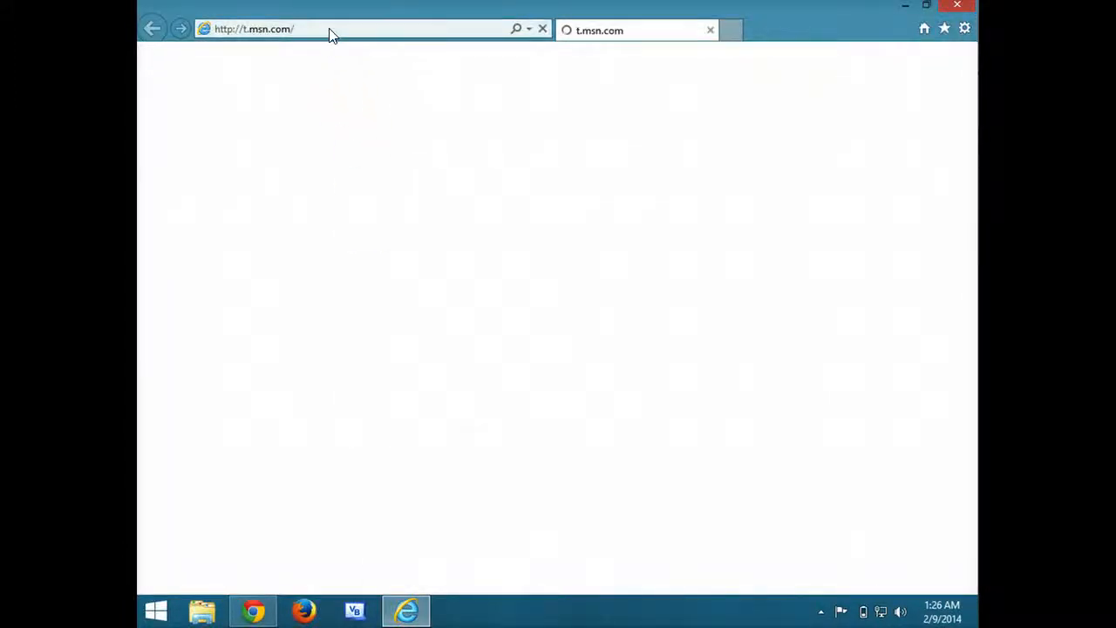
click(330, 35)
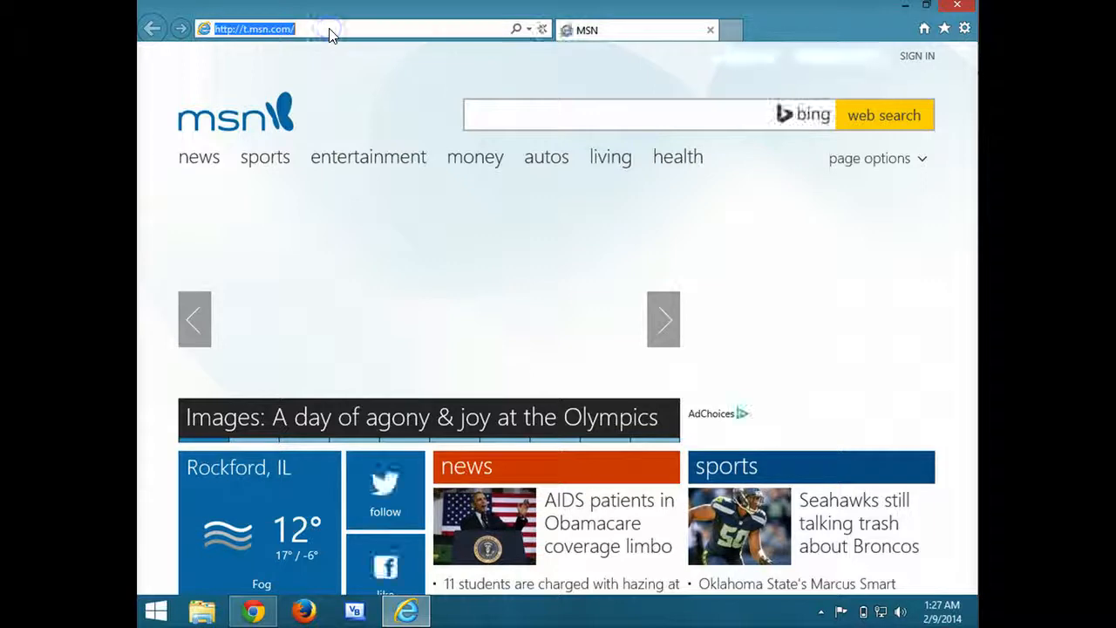
text(downlo)
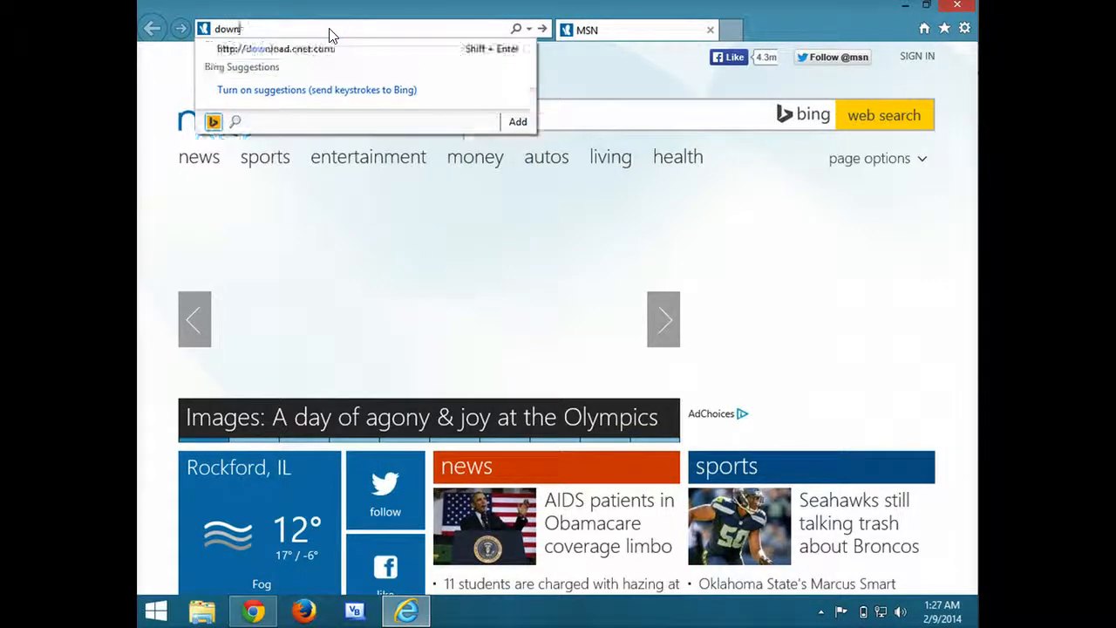
text(ad.com)
key(Return)
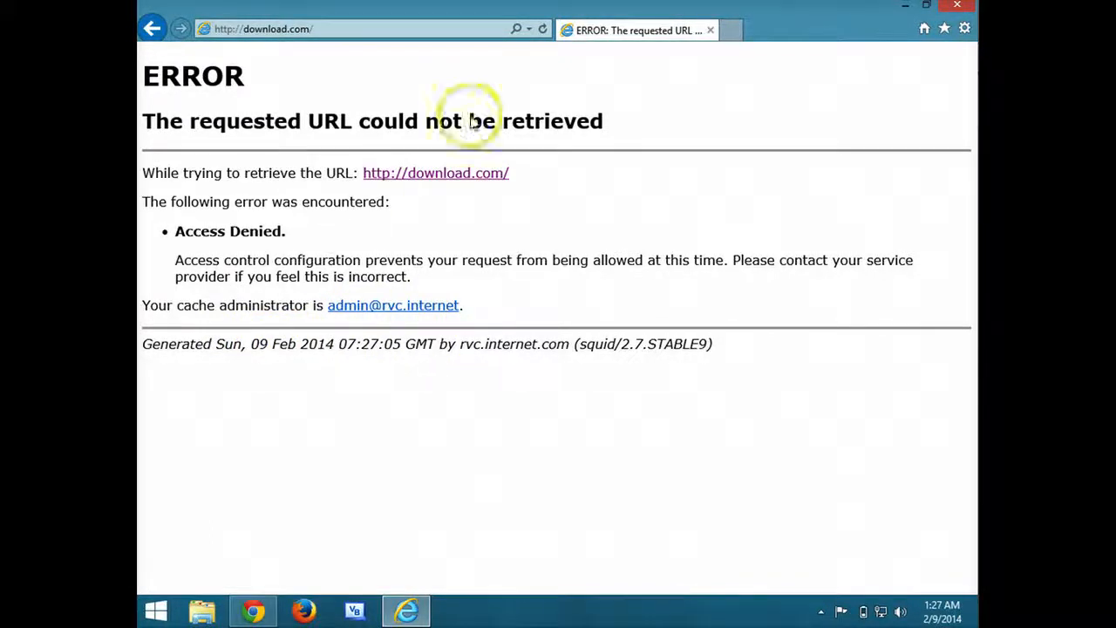
click(957, 5)
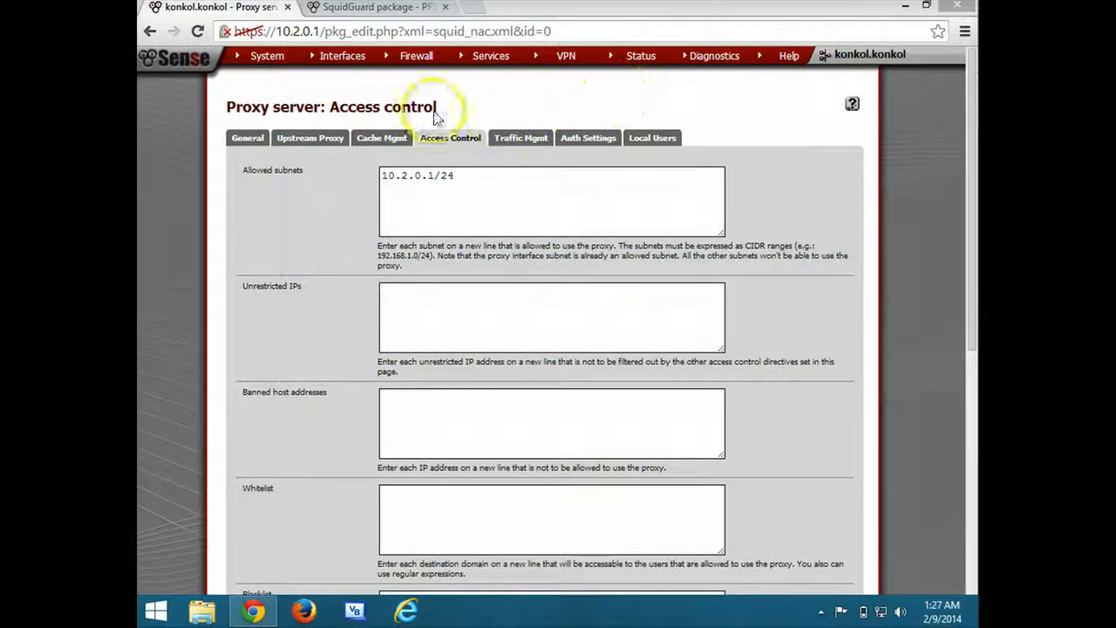
Reopen the proxy server's Access Control settings and add msn.com to the blacklist on a new line below download.com.
click(247, 139)
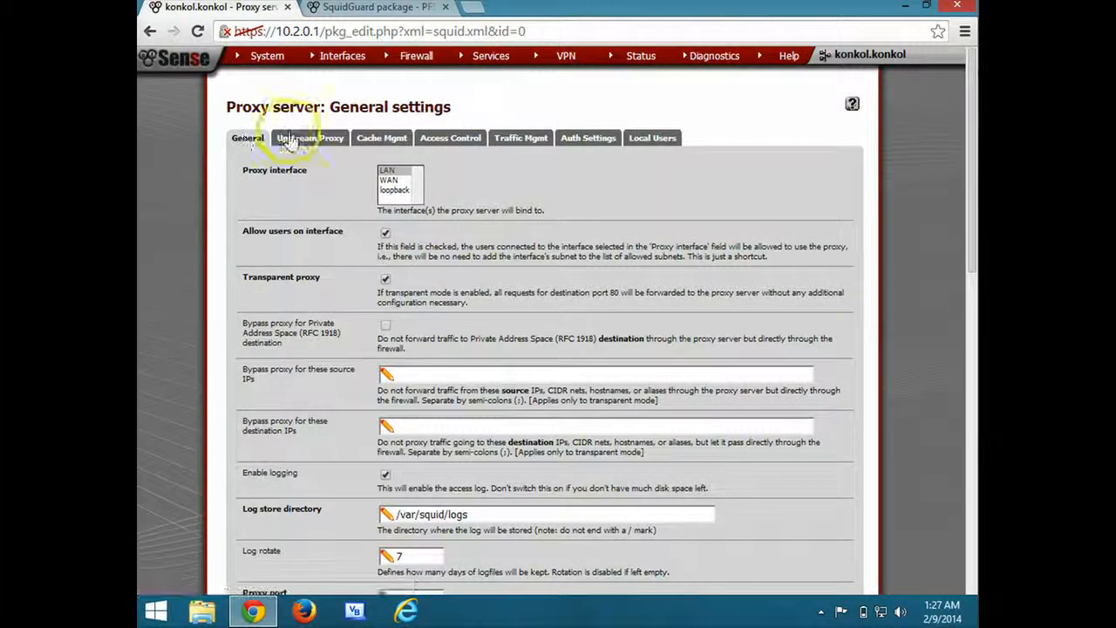
click(456, 141)
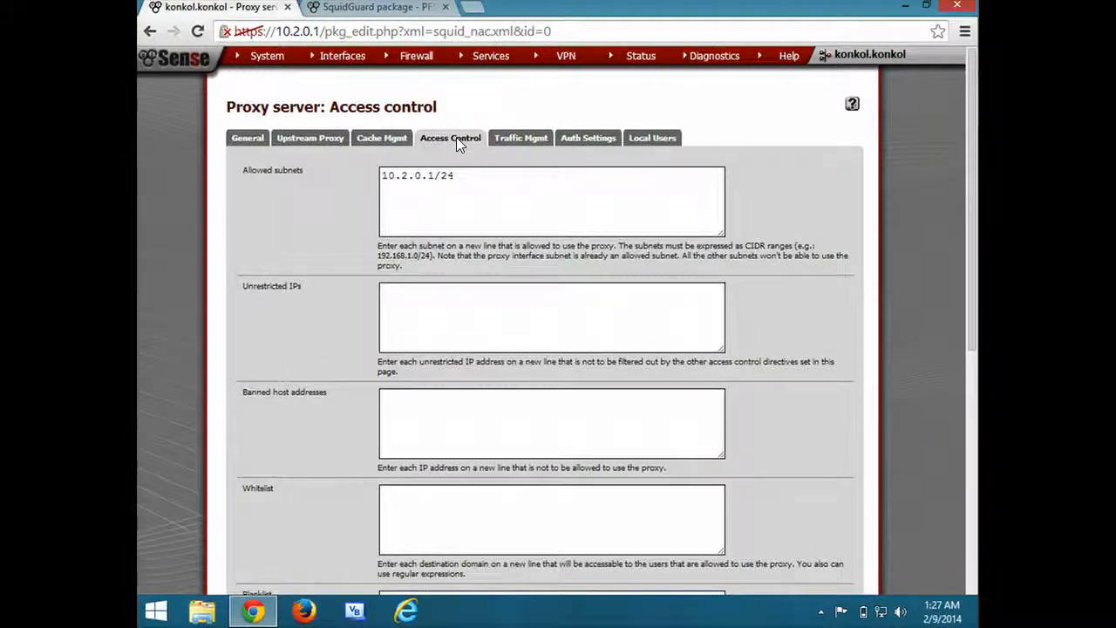
scroll(456, 349, down, 3)
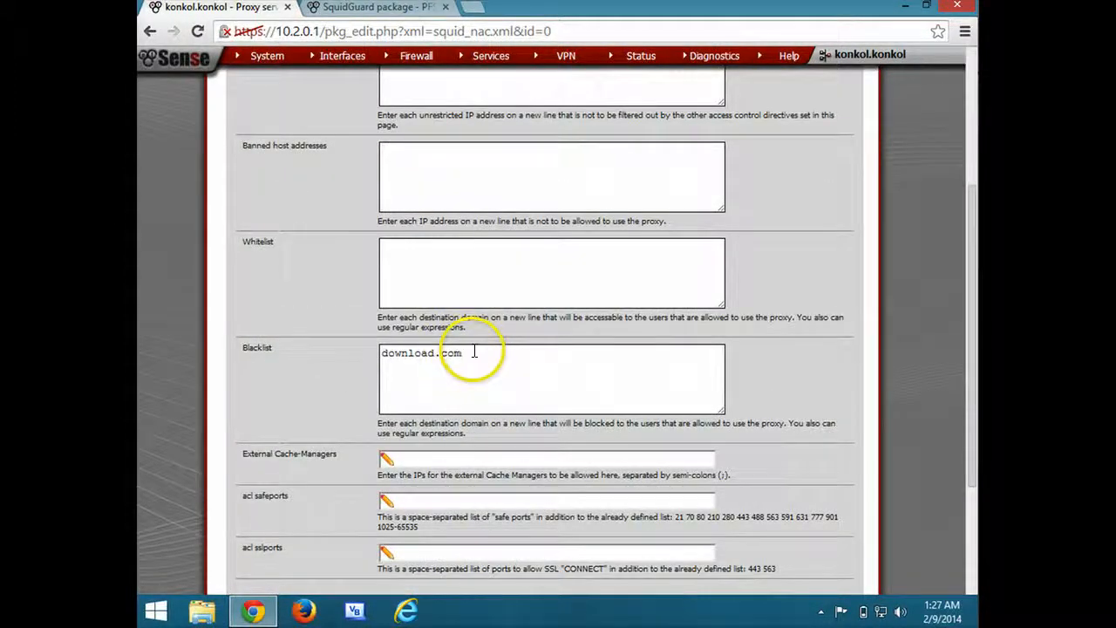
click(471, 352)
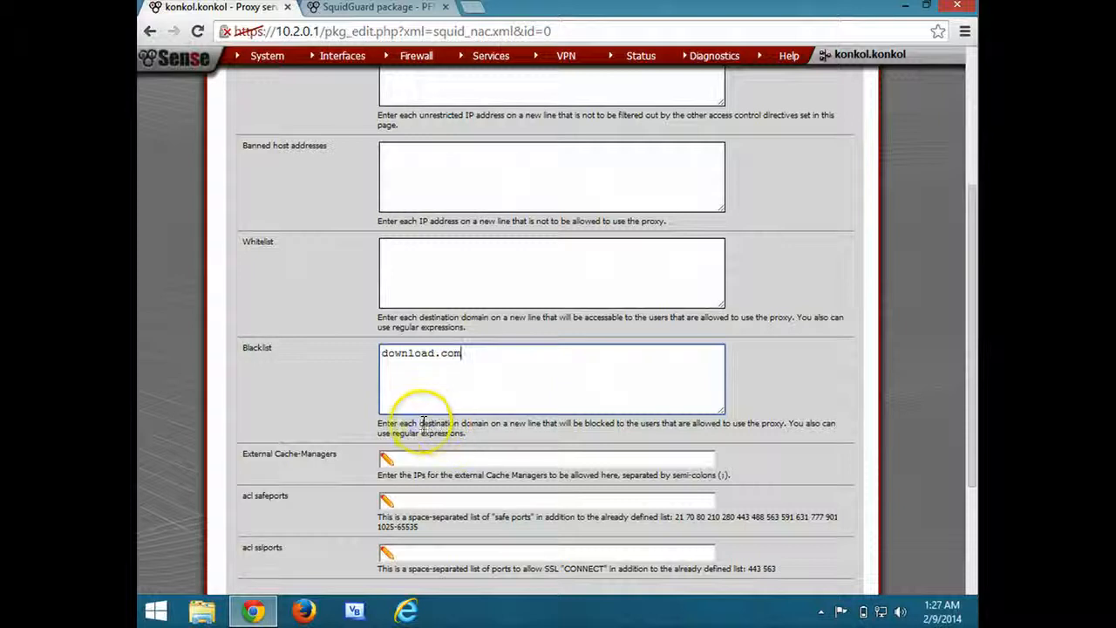
click(522, 427)
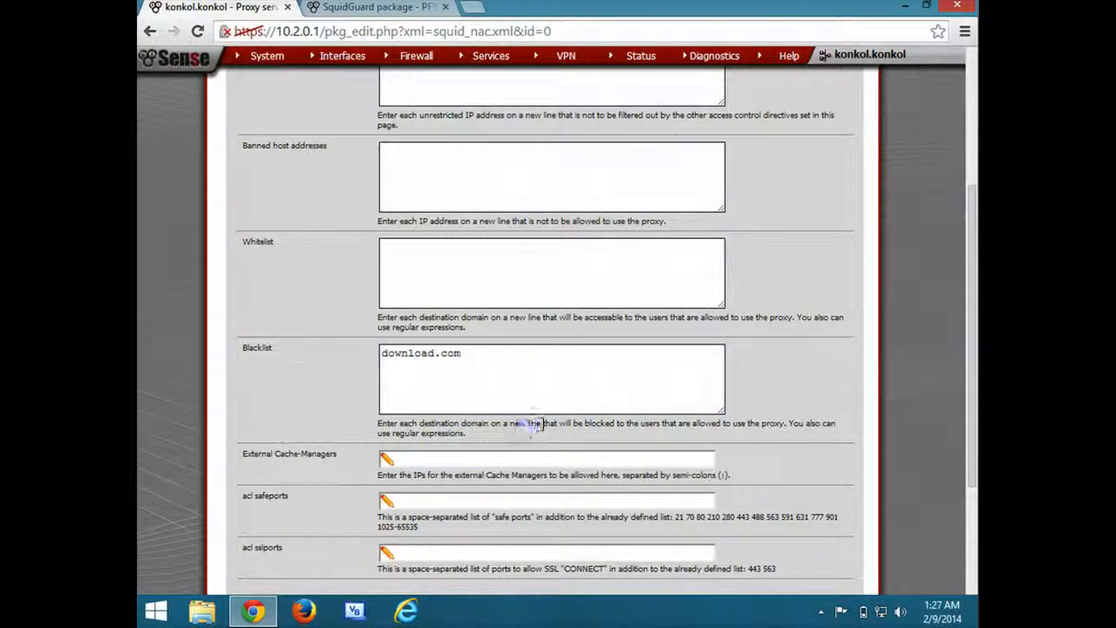
drag(542, 425, 493, 425)
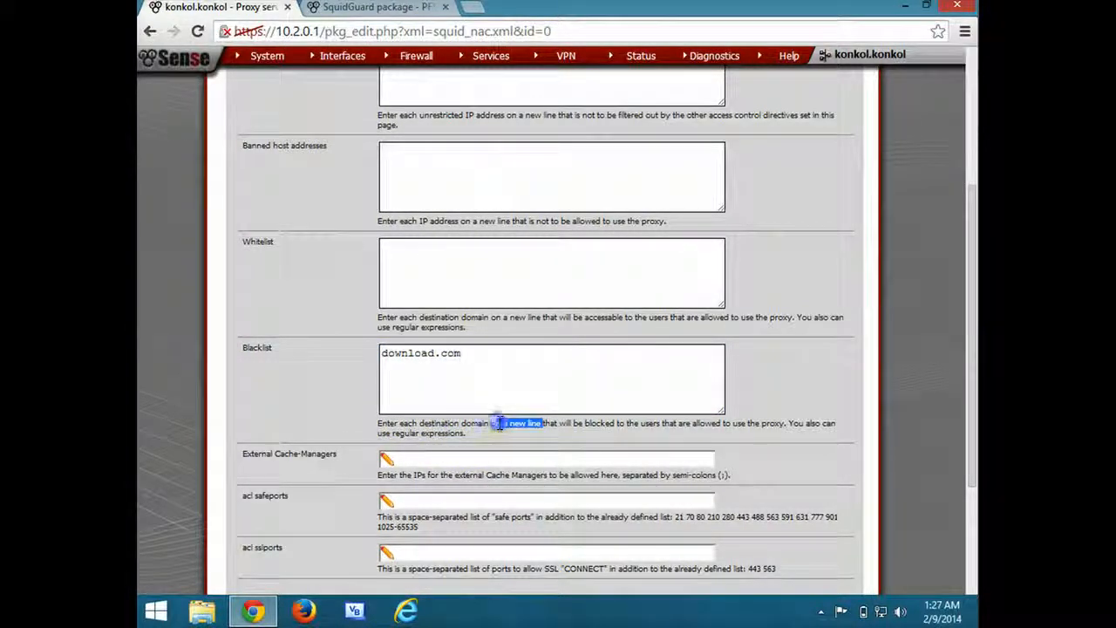
click(499, 357)
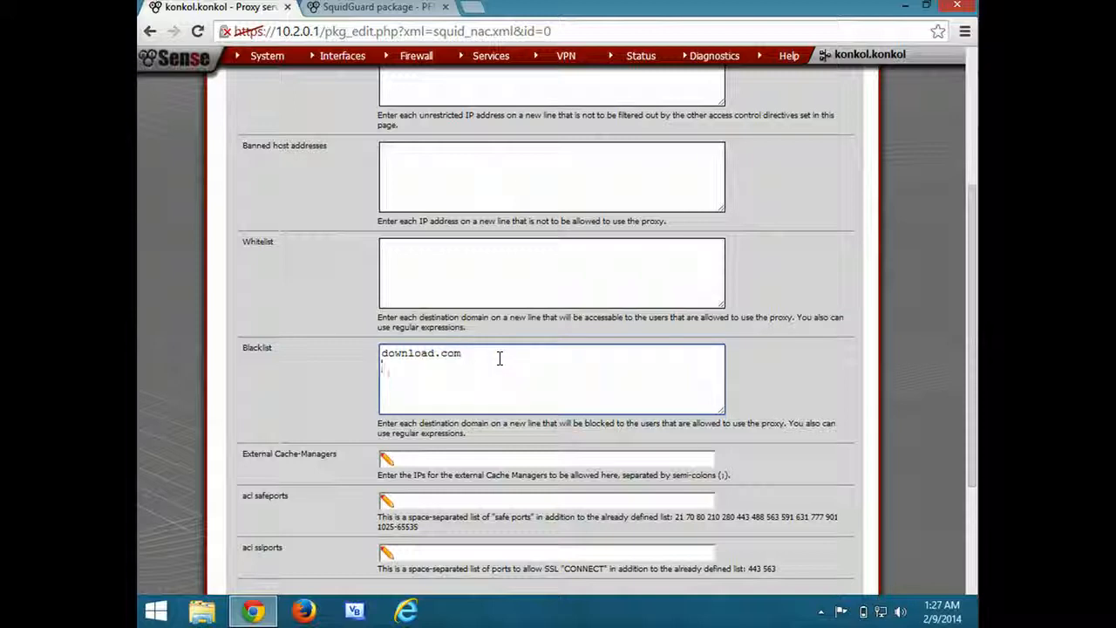
key(Return)
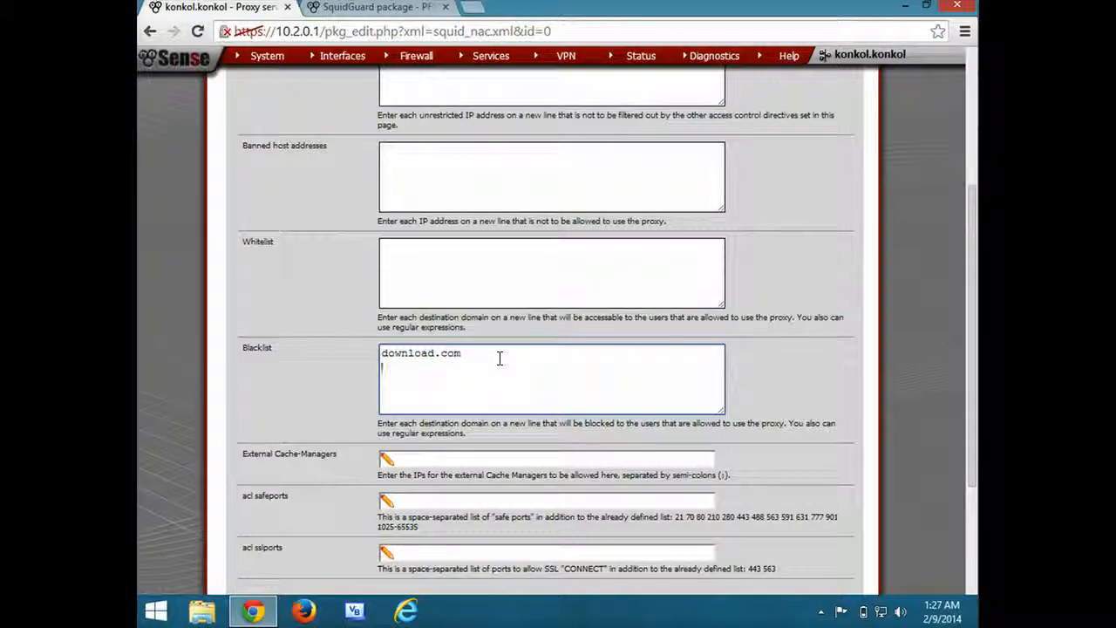
text(msn.com)
key(Return)
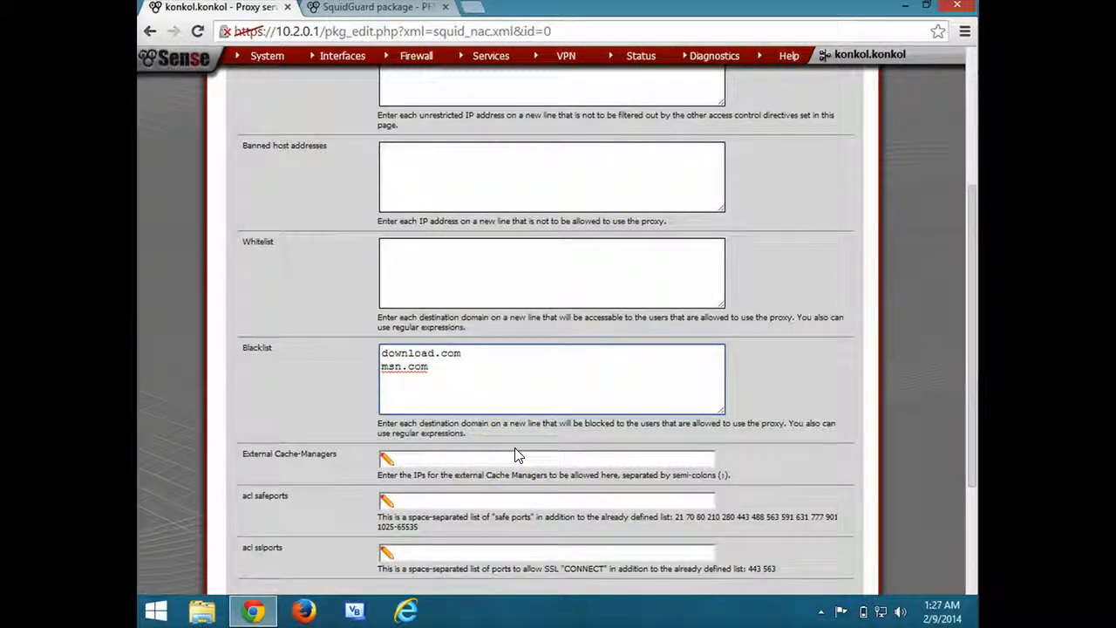
Delete download.com and msn.com from the proxy server's blacklist and save the access control settings.
scroll(514, 453, down, 1)
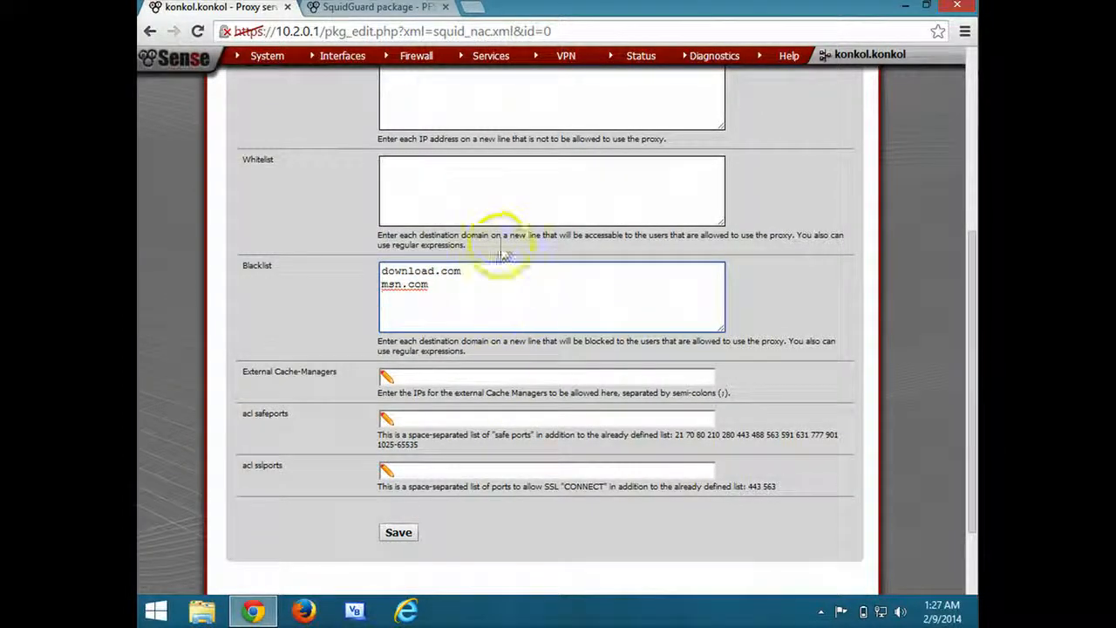
click(501, 186)
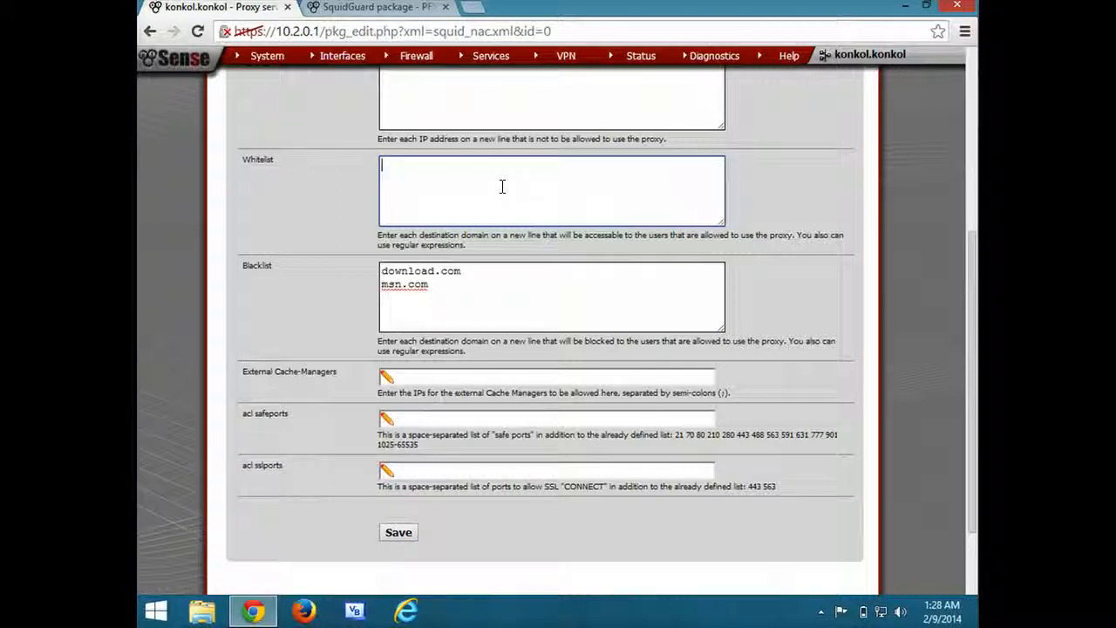
click(414, 184)
scroll(423, 172, up, 1)
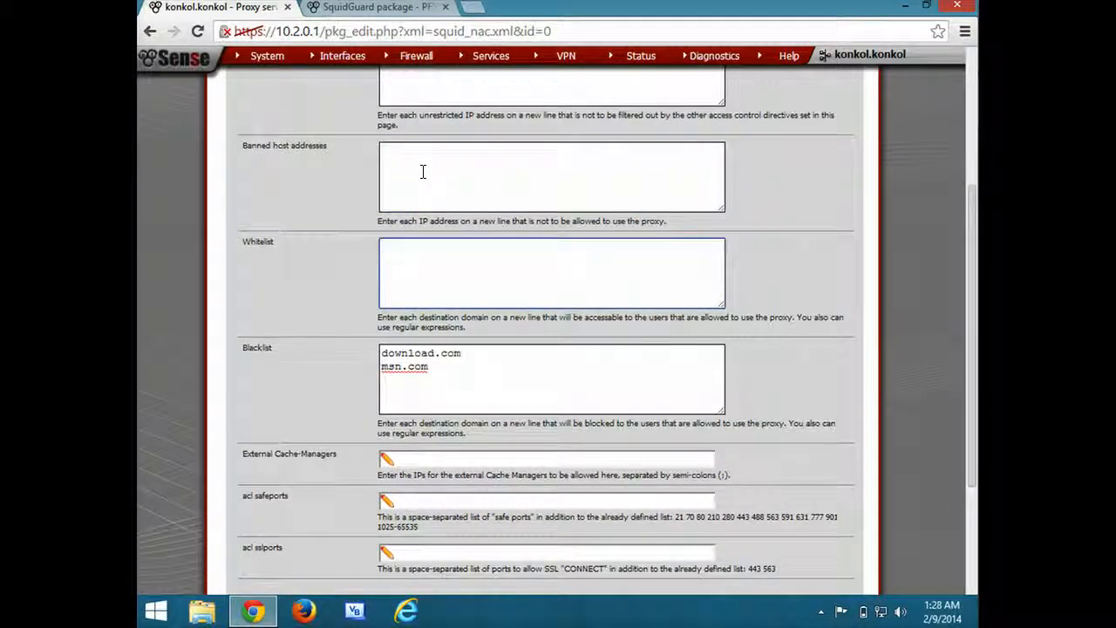
scroll(422, 172, up, 3)
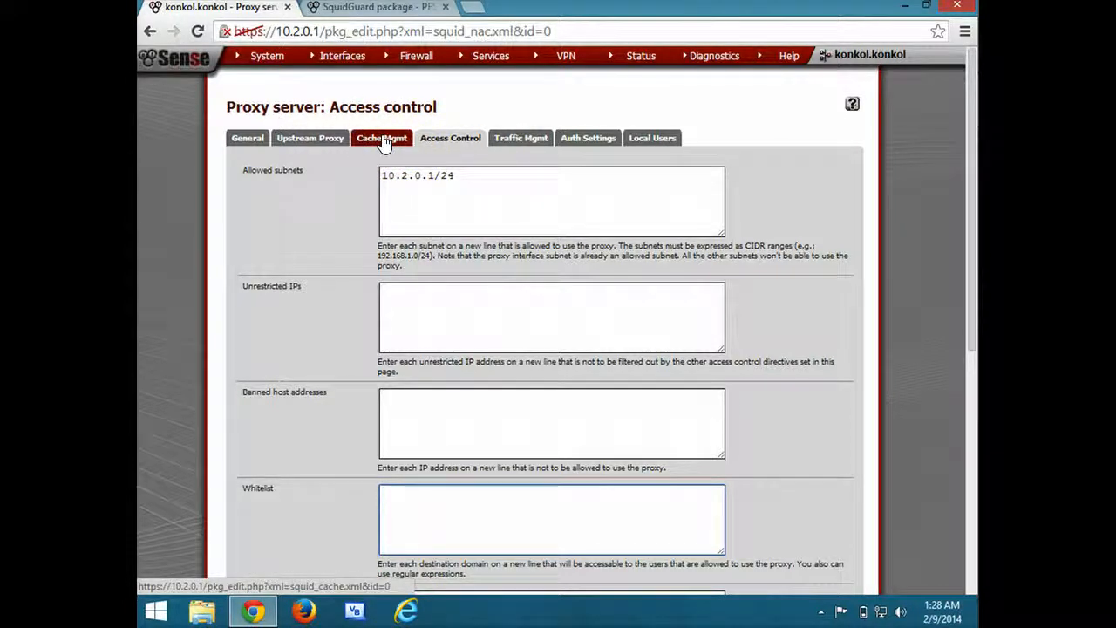
scroll(451, 195, down, 2)
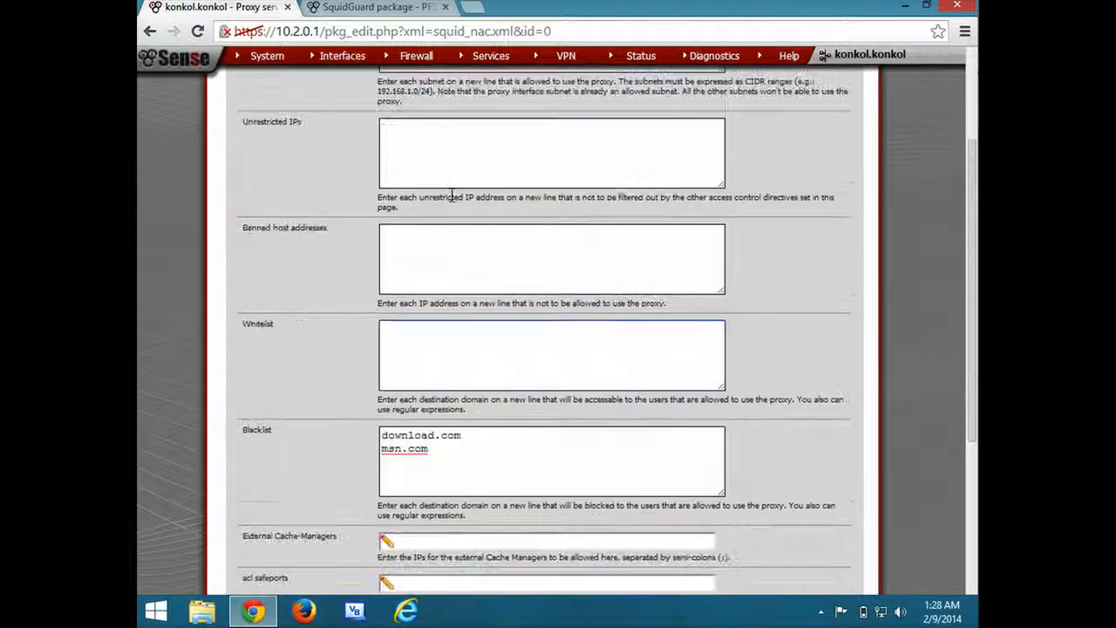
scroll(451, 194, down, 1)
drag(443, 368, 365, 352)
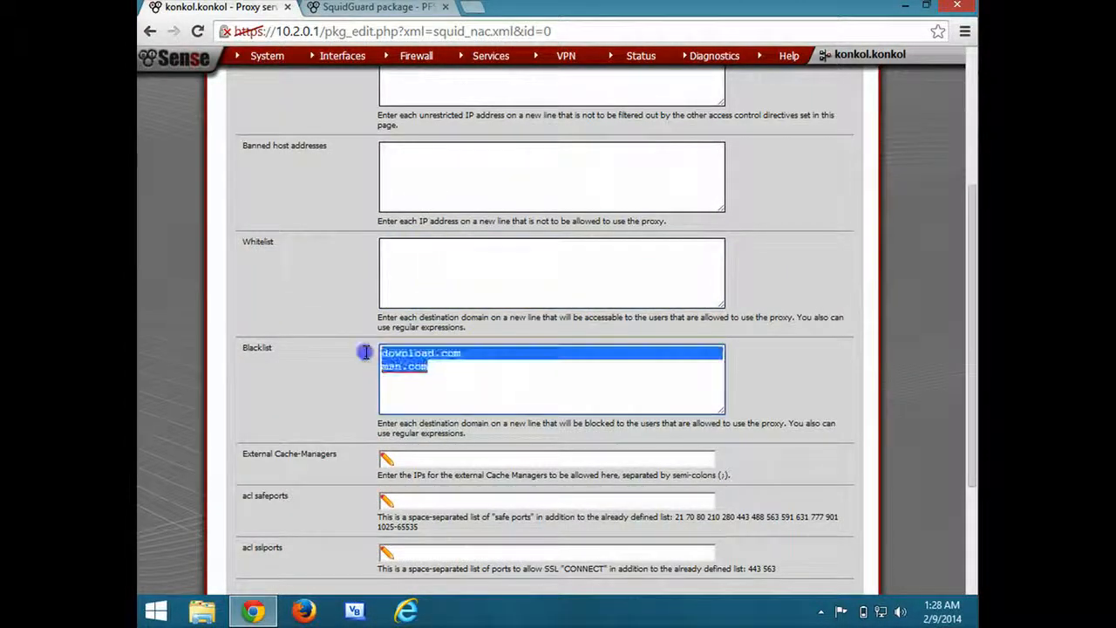
key(BackSpace)
scroll(463, 336, down, 3)
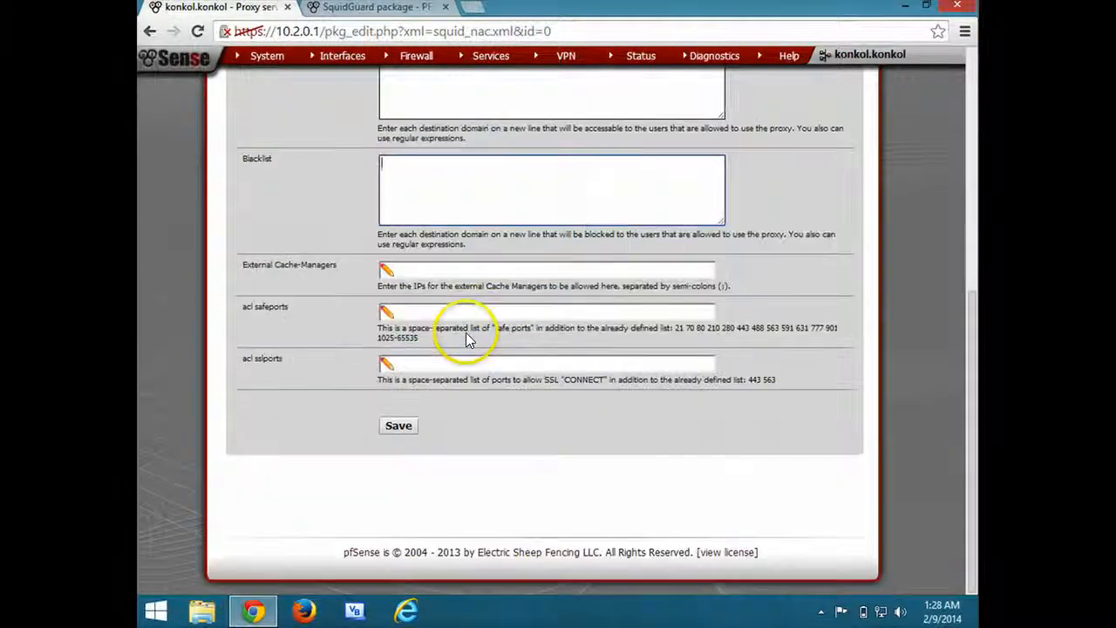
click(398, 426)
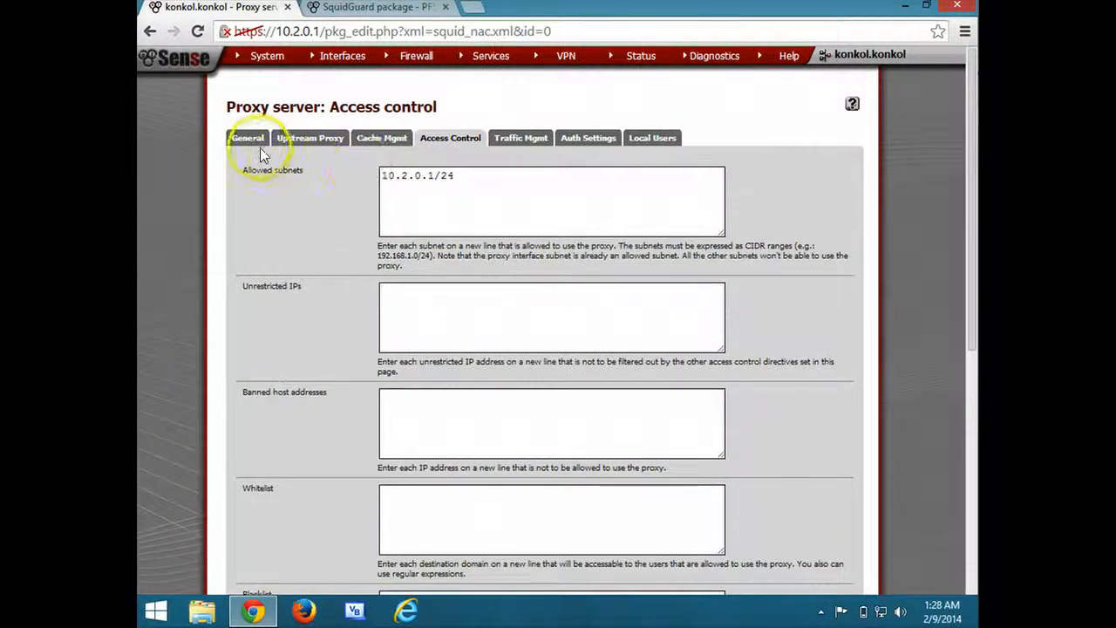
Open the SquidGuard proxy filter's log page and review the blocked requests.
click(248, 140)
mouse_move(504, 66)
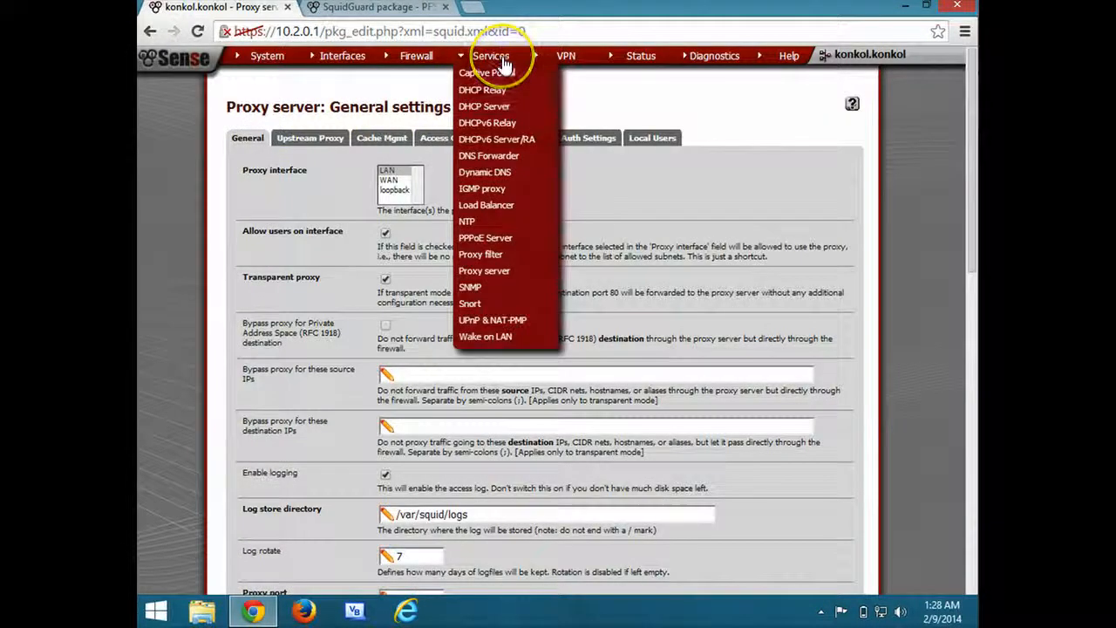
click(492, 258)
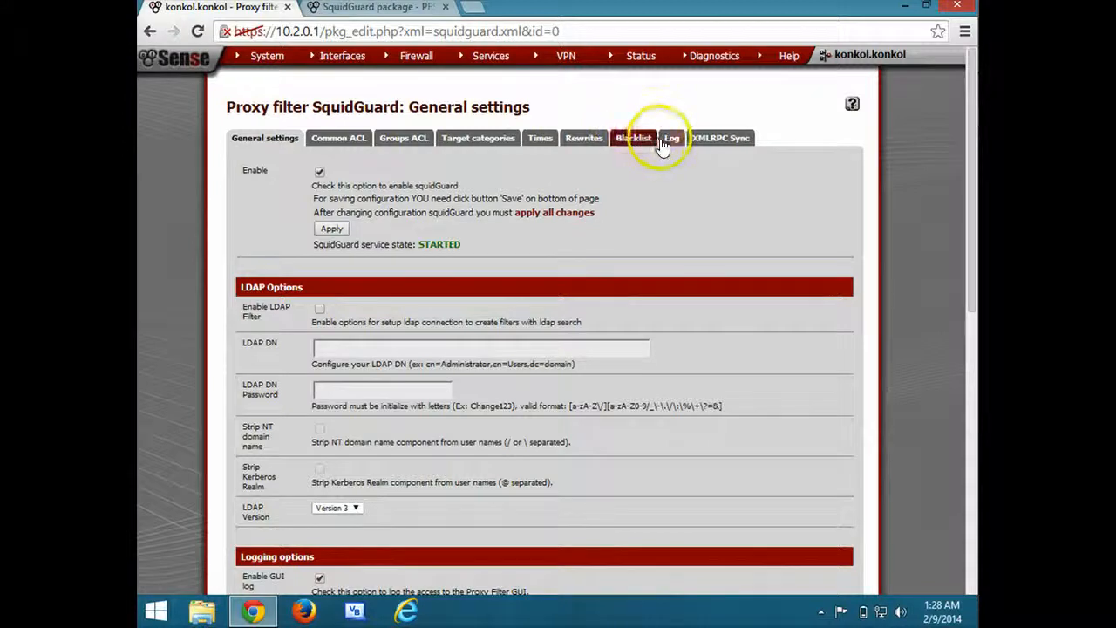
click(669, 138)
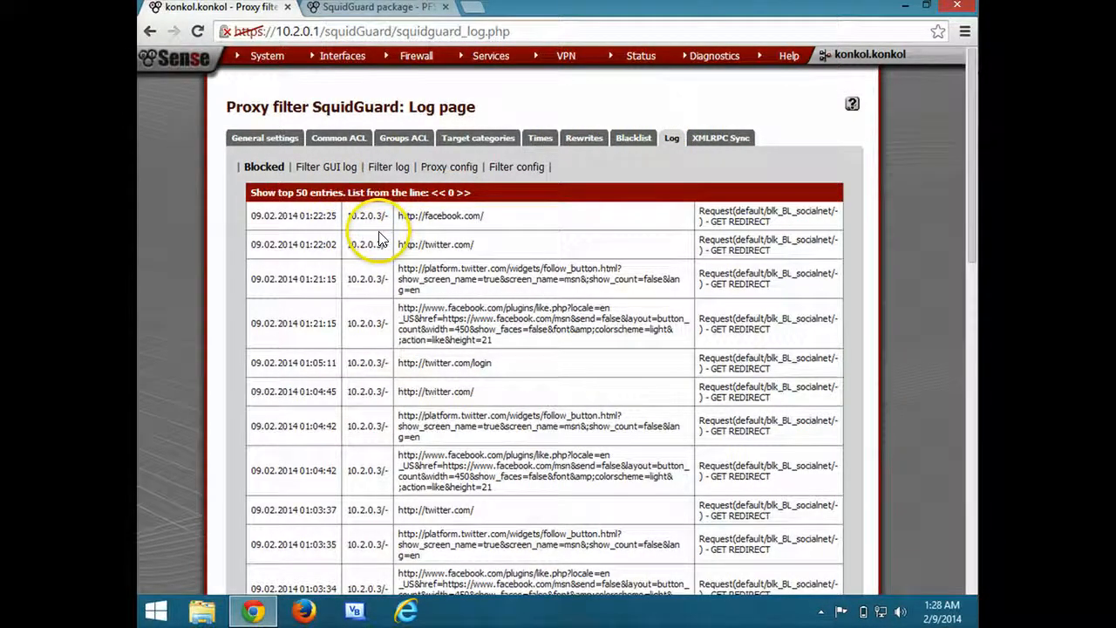
click(272, 167)
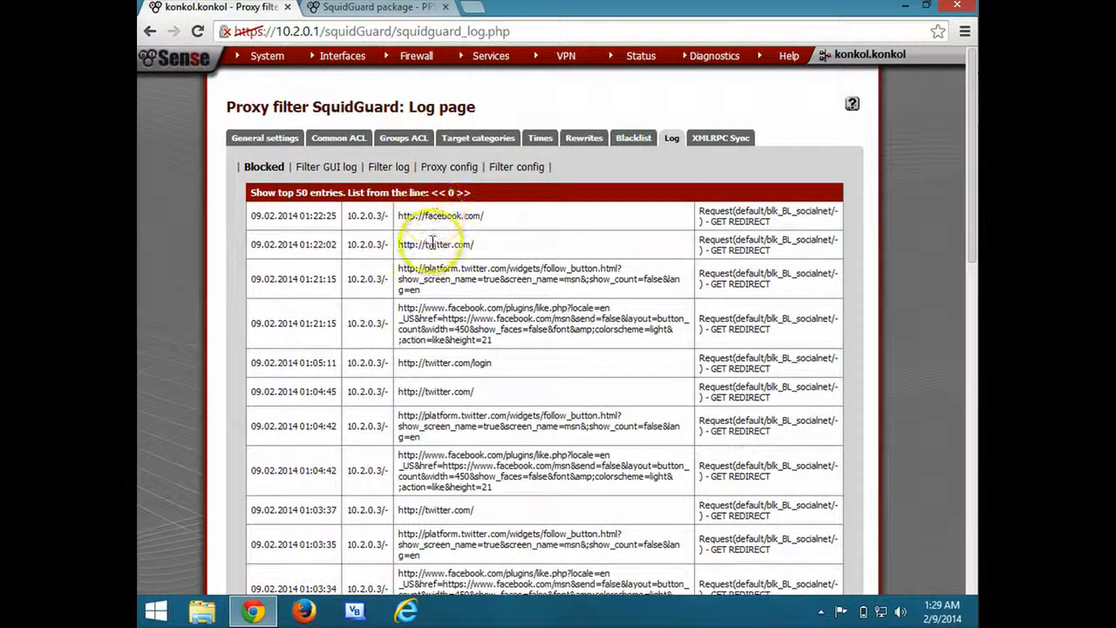
Examine the blacklist categories added in the Filter GUI log and the service entries in the Filter log.
click(330, 167)
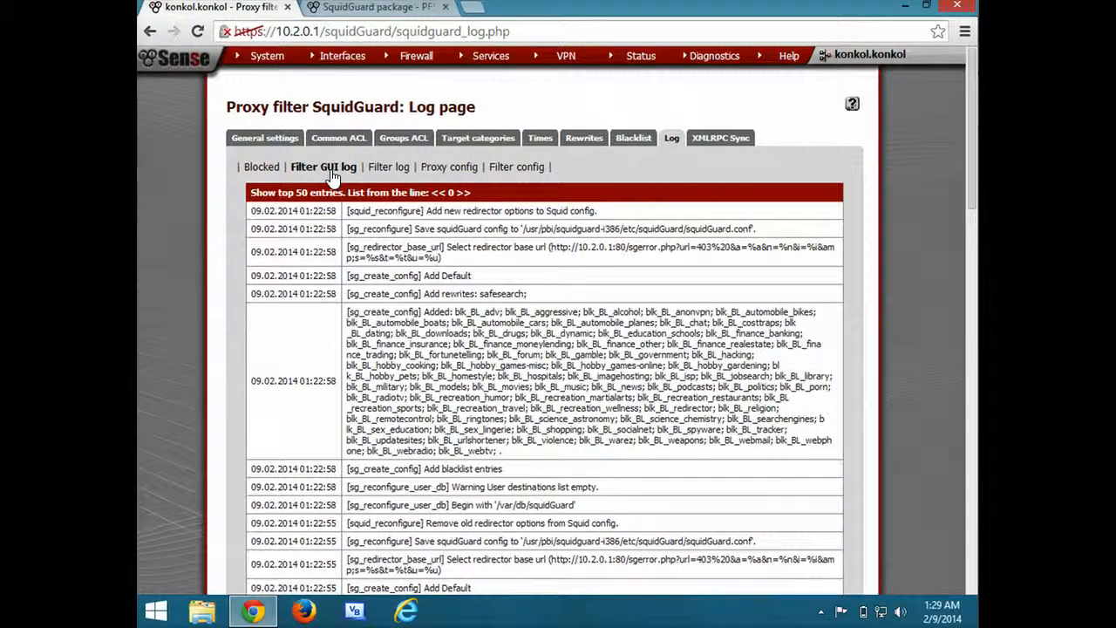
click(390, 168)
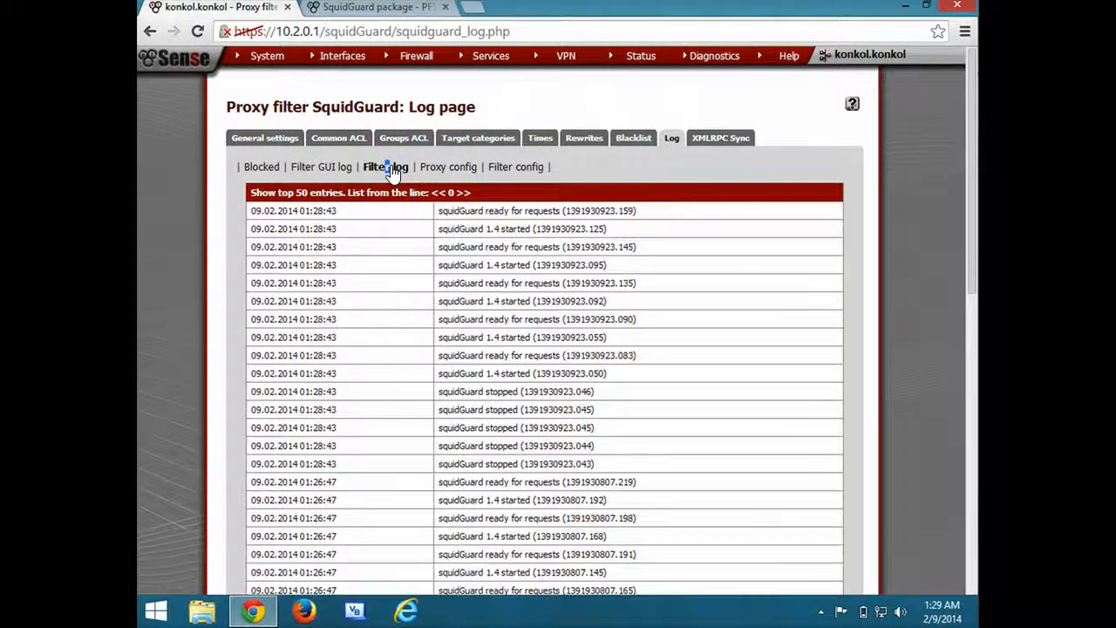
click(309, 169)
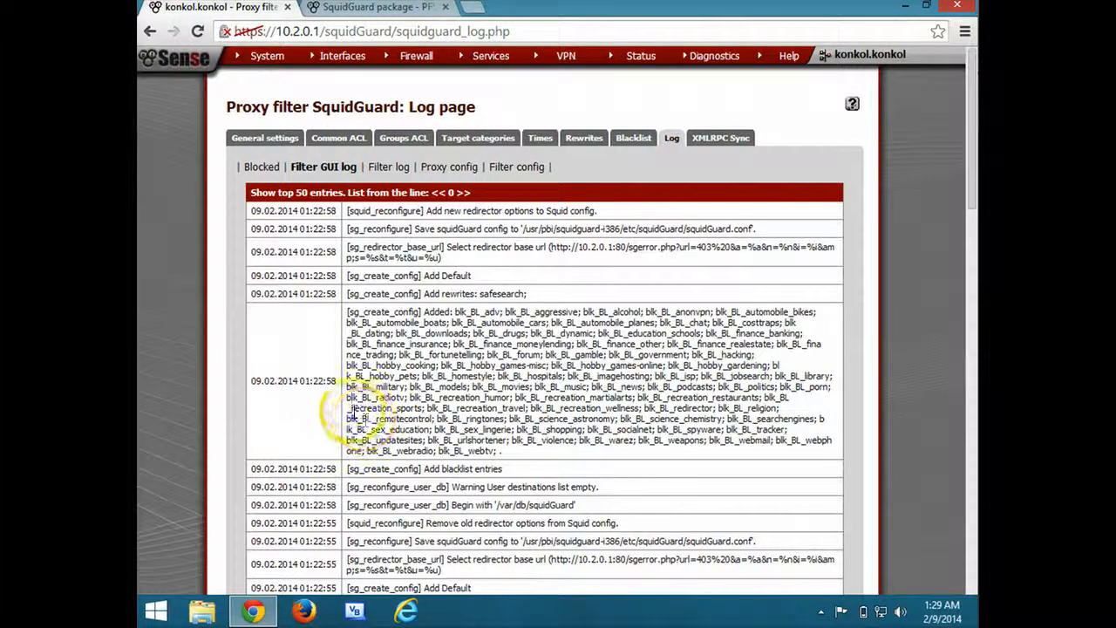
drag(508, 452, 345, 315)
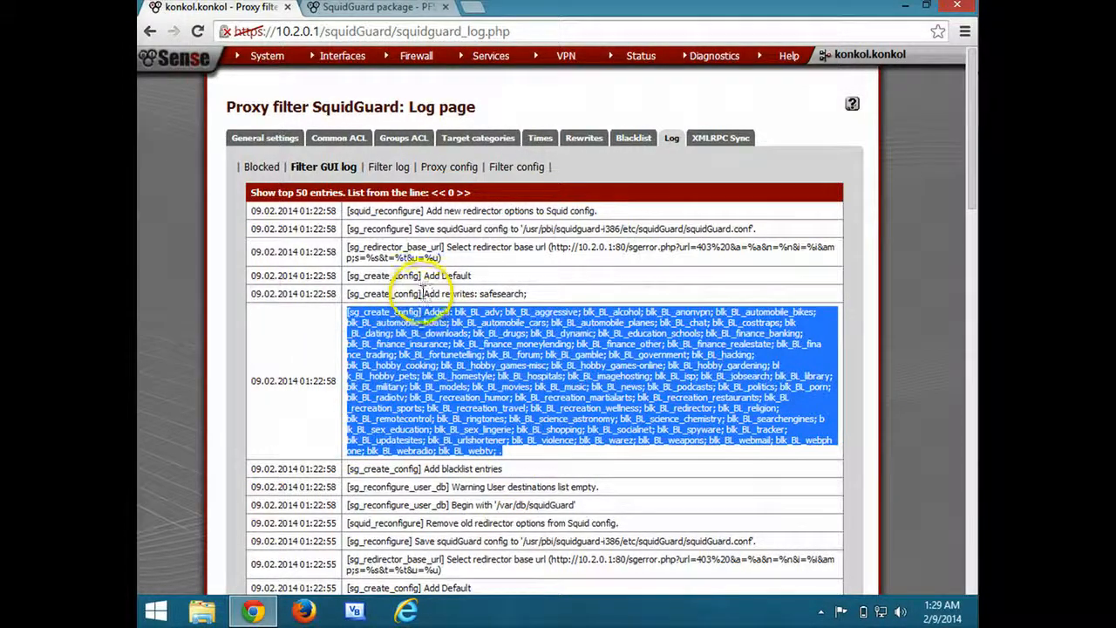
click(388, 170)
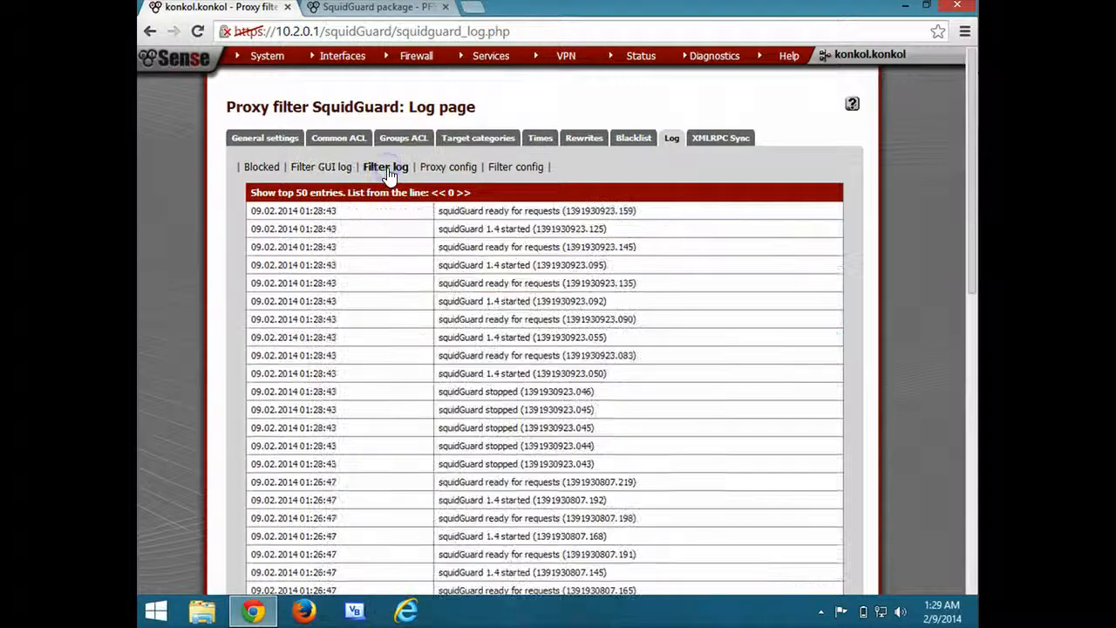
click(438, 323)
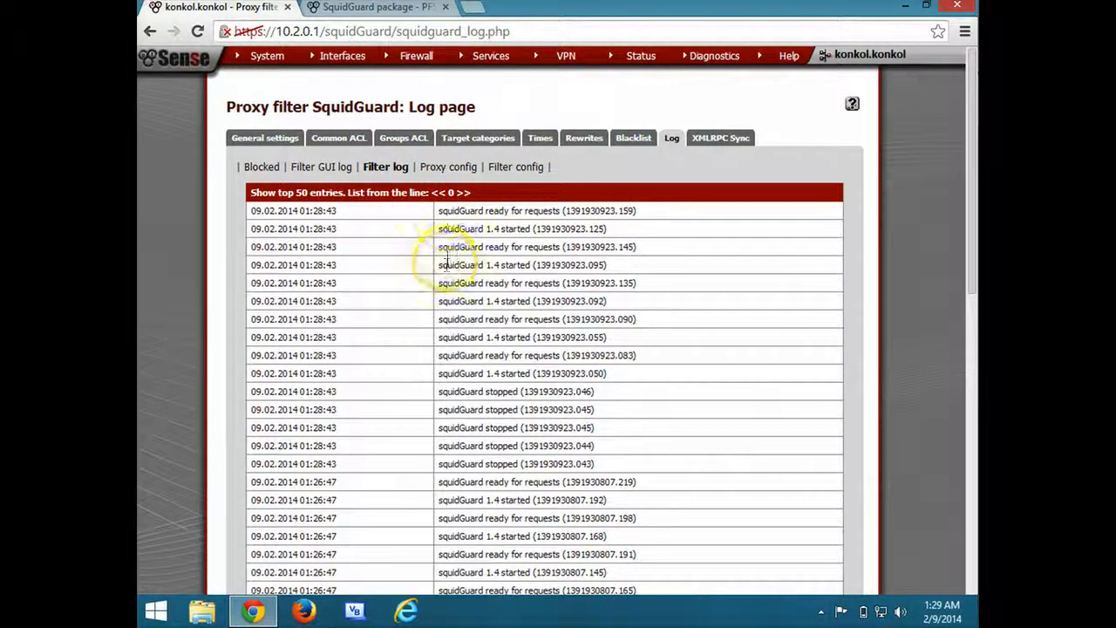
Examine the generated proxy configuration and read through the blacklist destinations in the filter configuration.
click(454, 168)
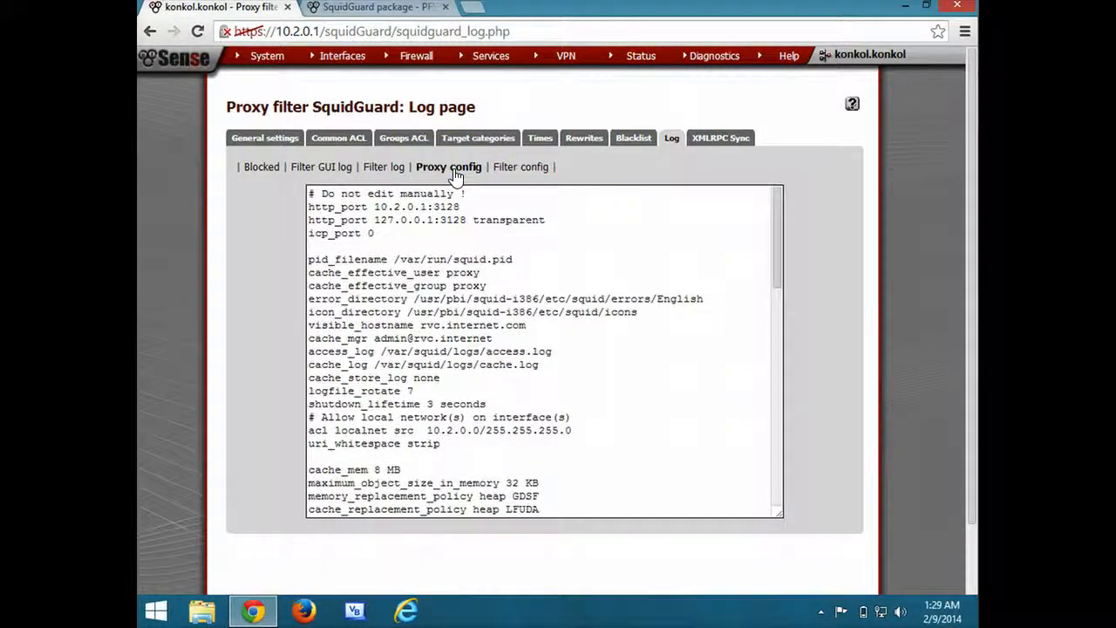
click(473, 234)
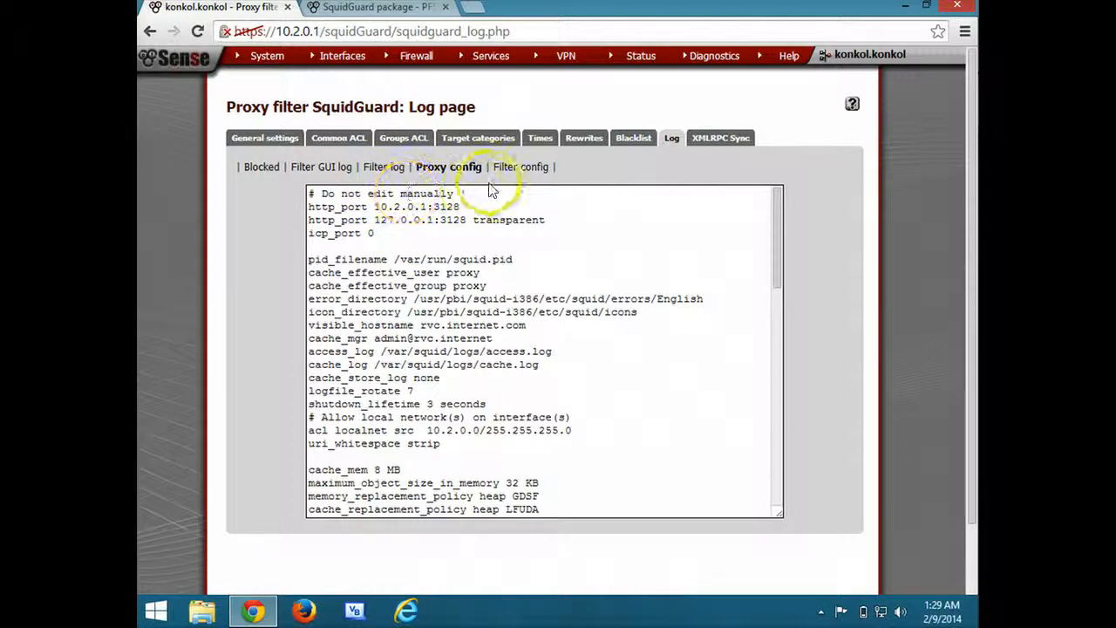
click(513, 167)
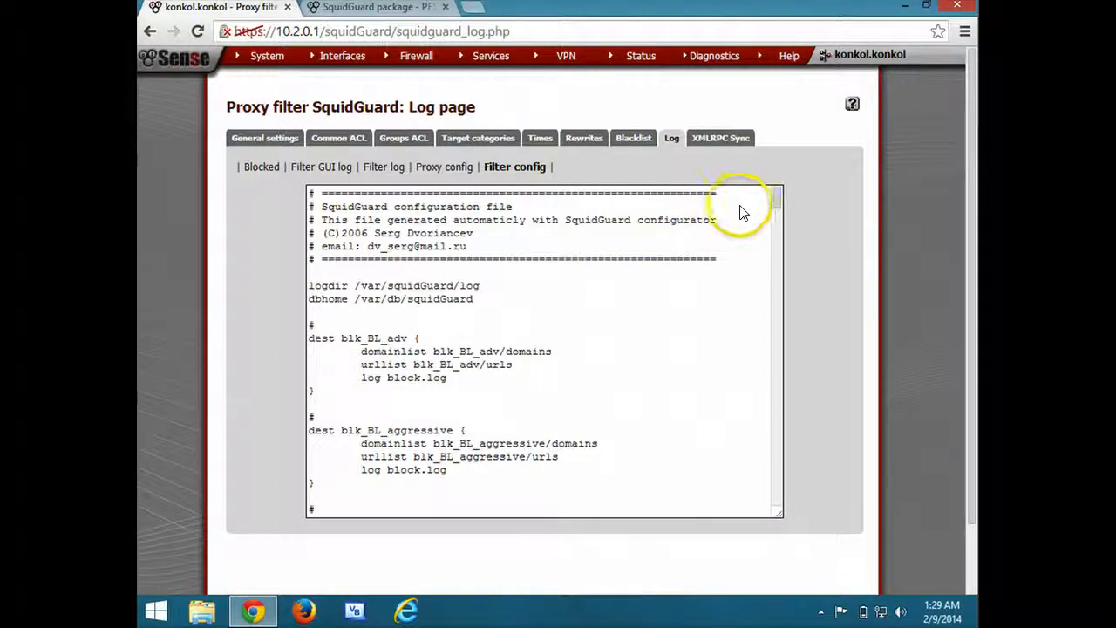
click(779, 210)
drag(777, 211, 774, 446)
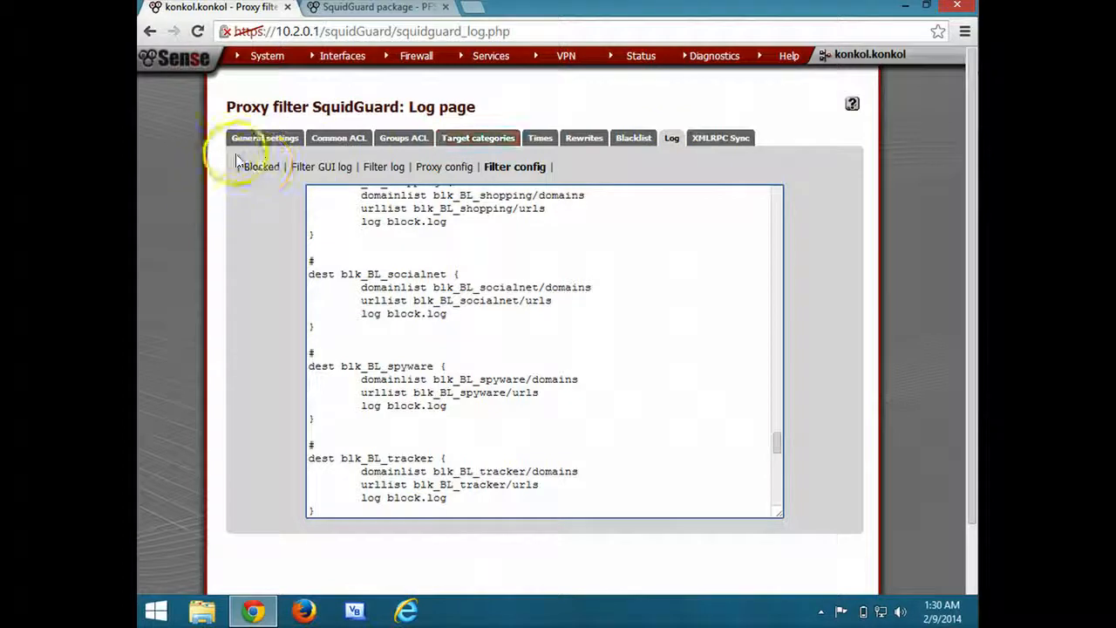
Dismiss the Windows licence notice and check the status of the squid and squidGuard services.
click(261, 141)
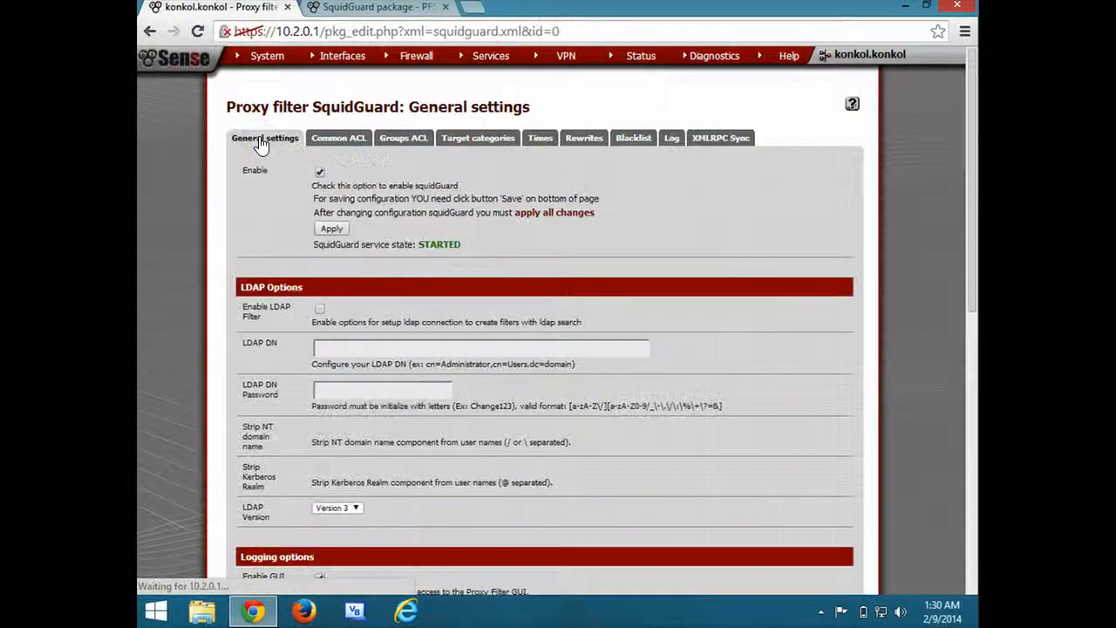
mouse_move(641, 63)
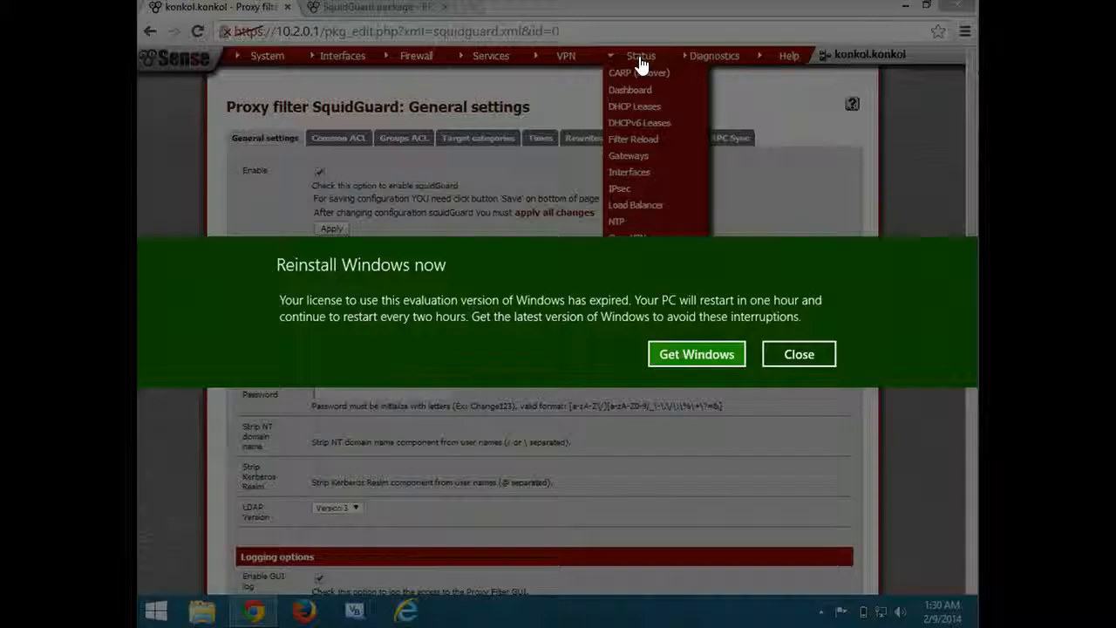
click(798, 354)
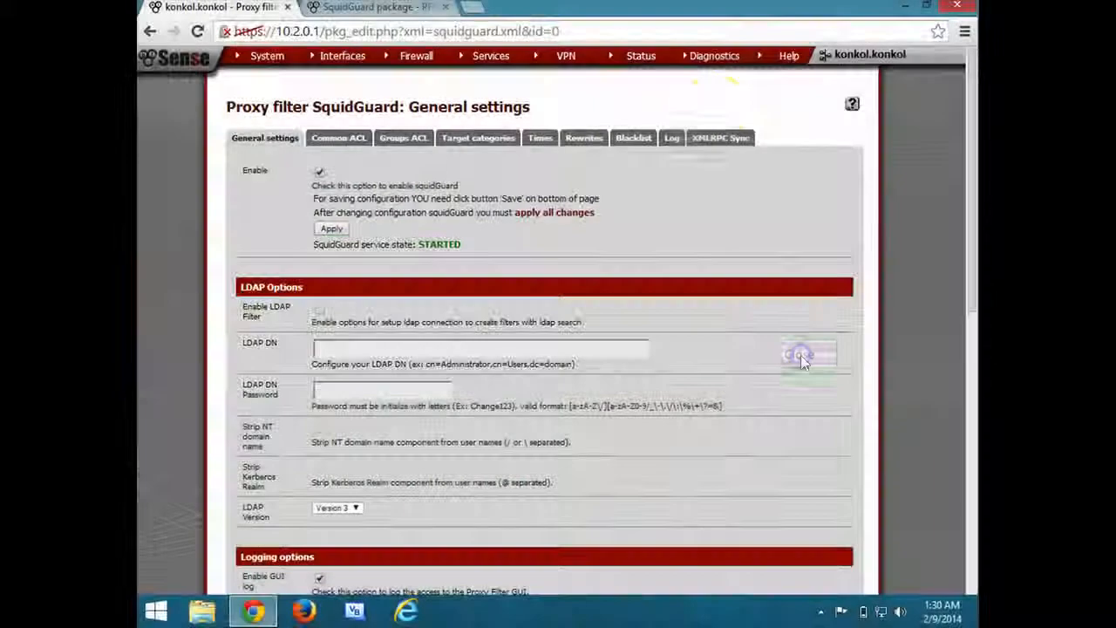
mouse_move(667, 59)
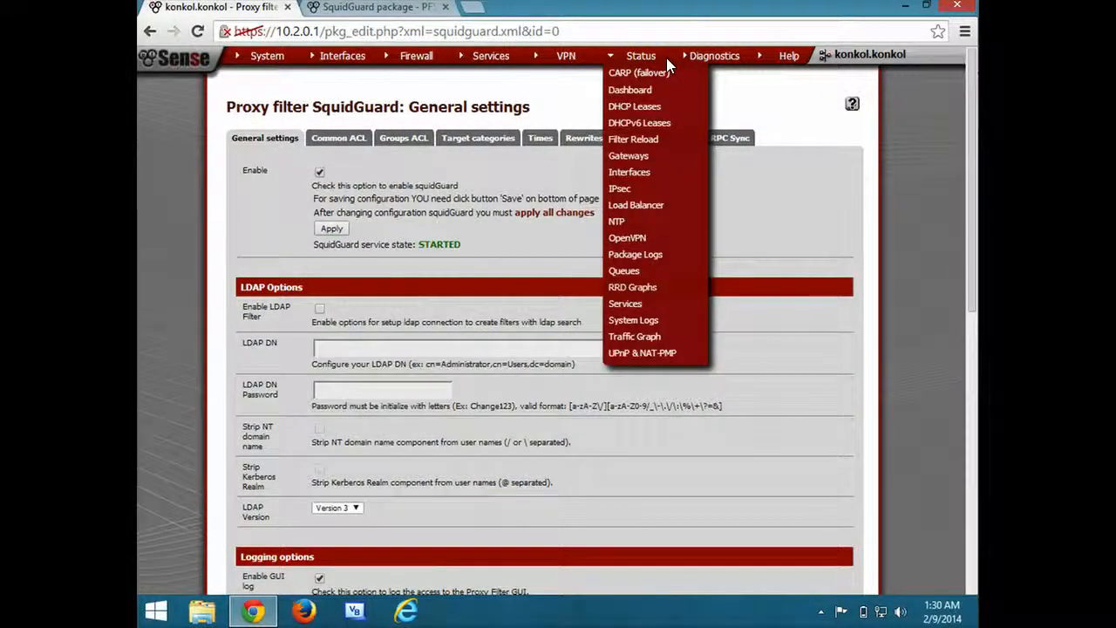
click(656, 61)
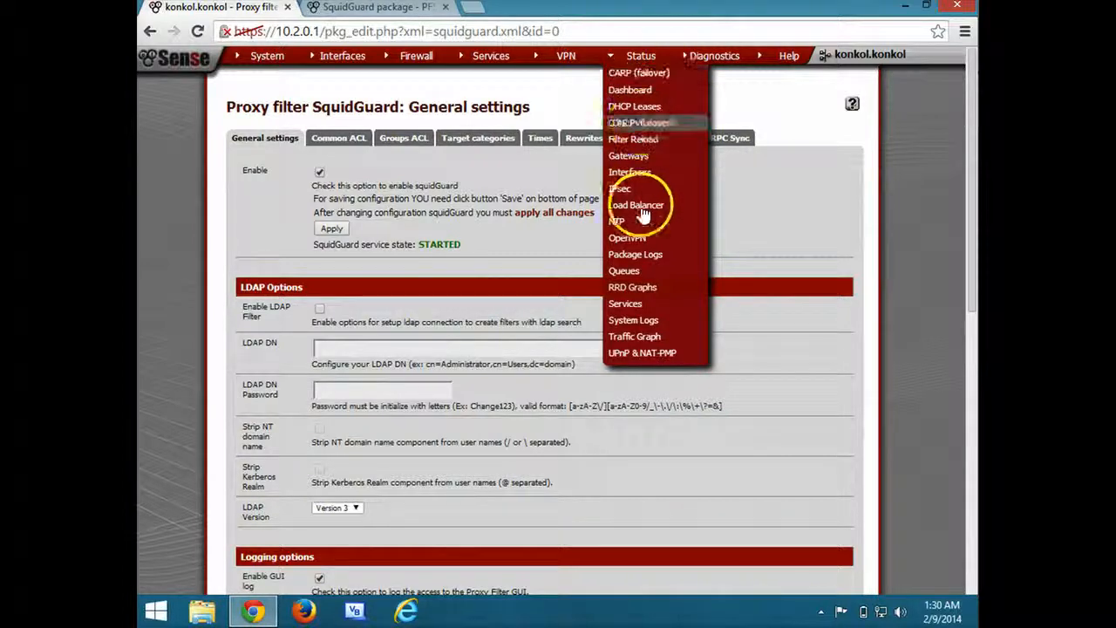
click(637, 304)
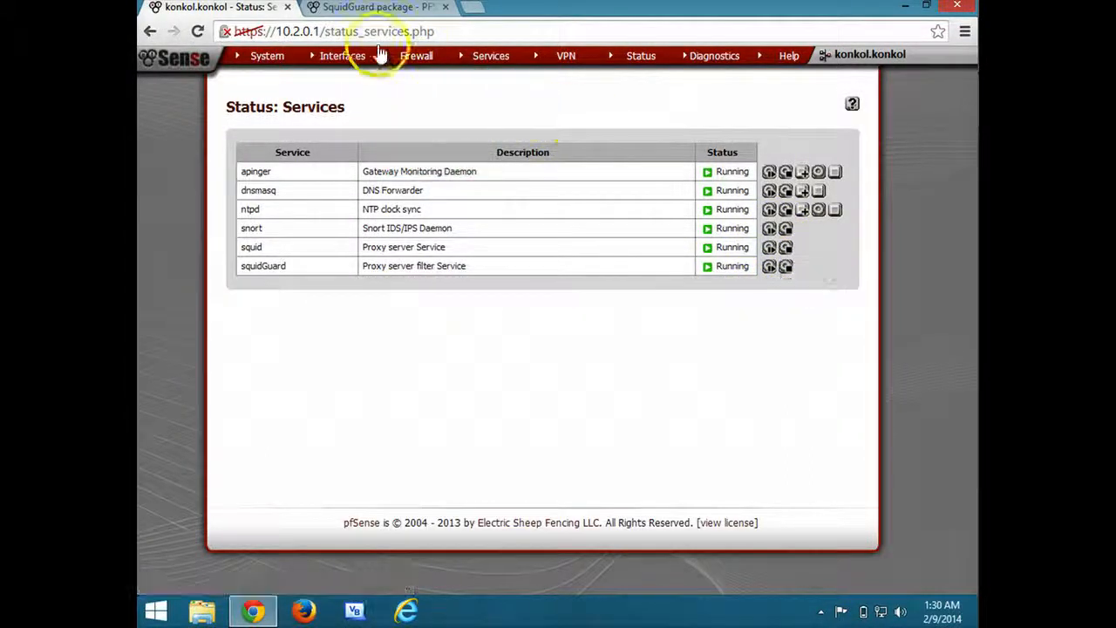
Open the proxy server's general settings from the services status page.
mouse_move(291, 68)
mouse_move(491, 61)
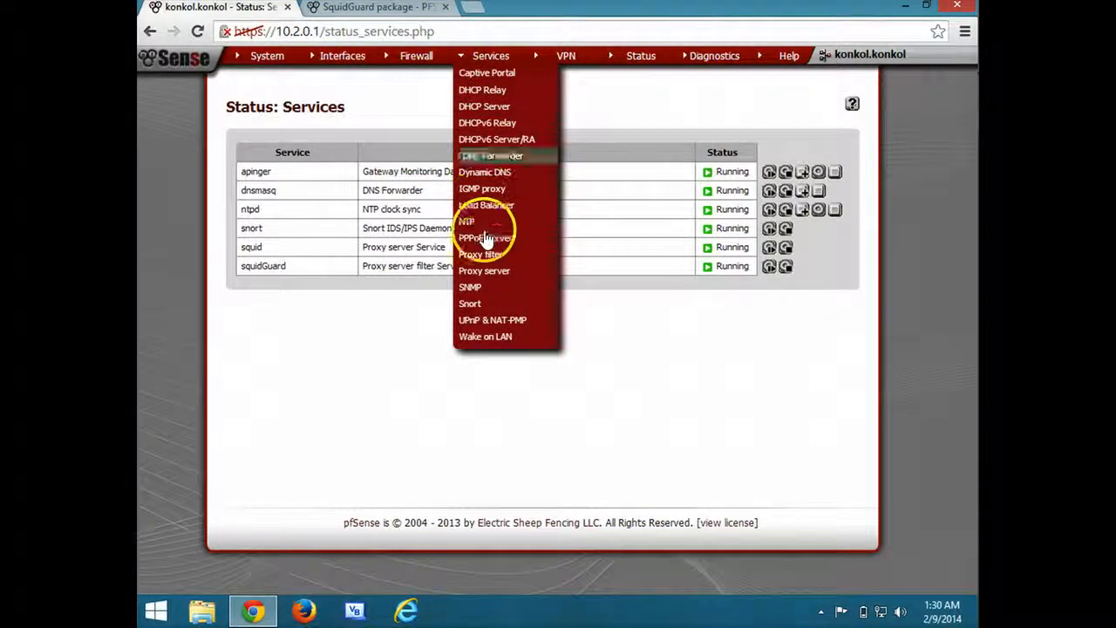
click(481, 272)
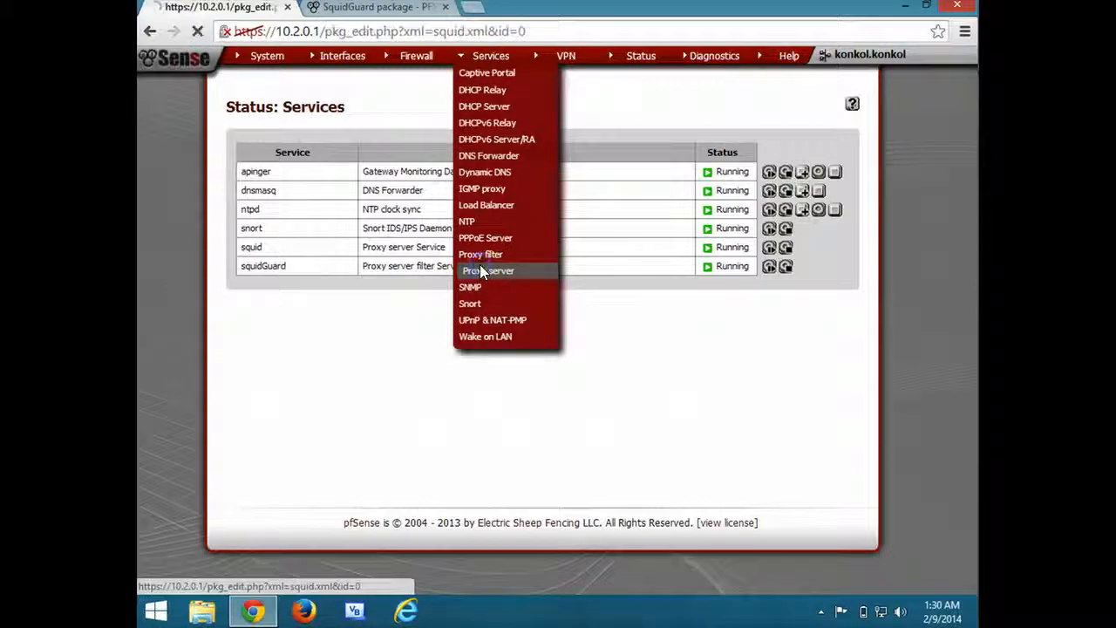